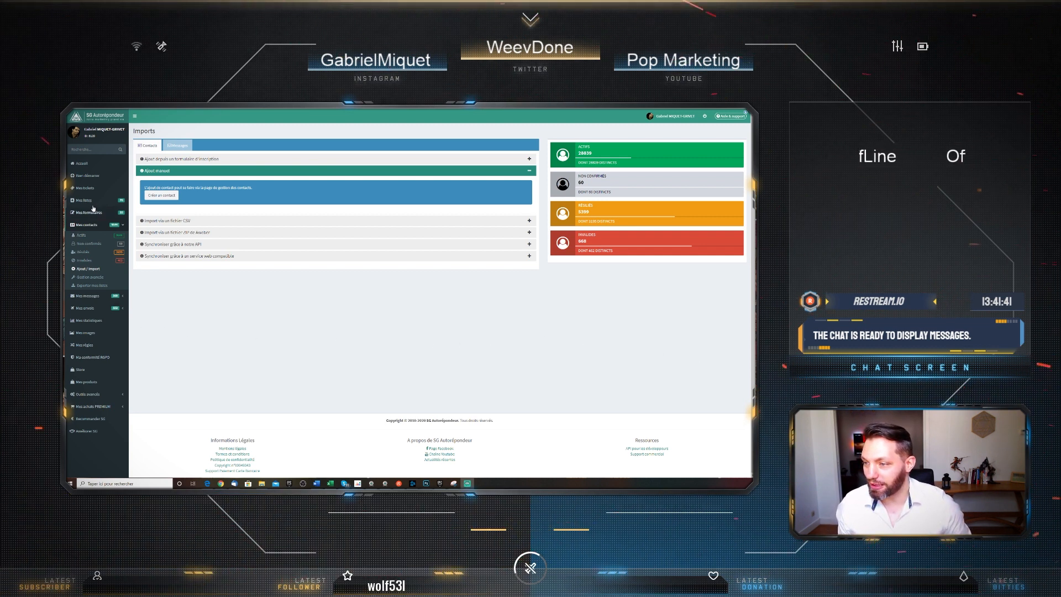
Go to the Accueil dashboard, then open the Listes de contacts page via Mes listes
left_click(82, 164)
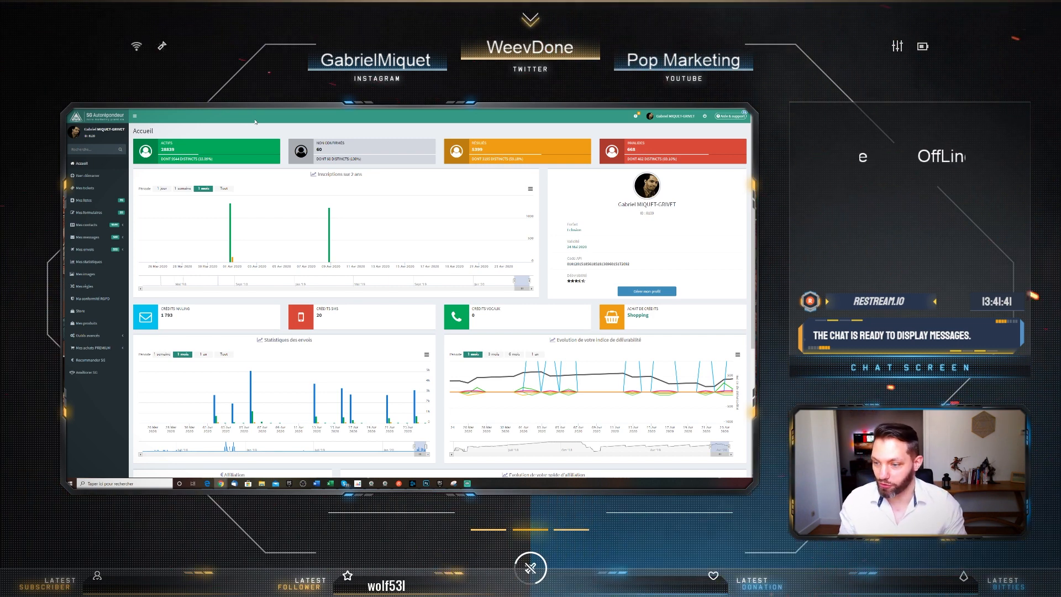
left_click(96, 202)
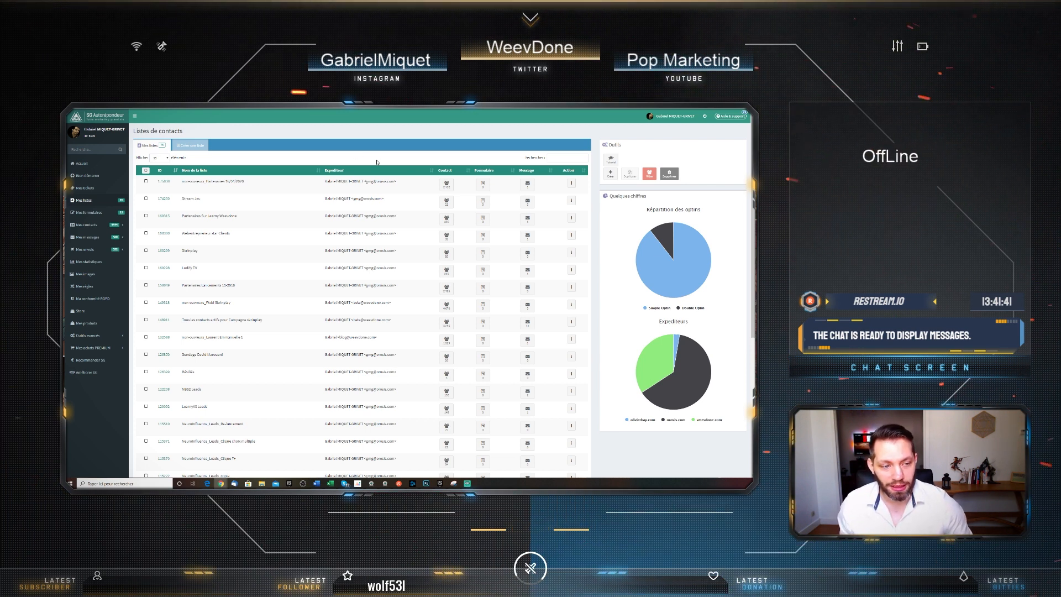
Start a new contact list with + Créer under Outils
mouse_move(446, 201)
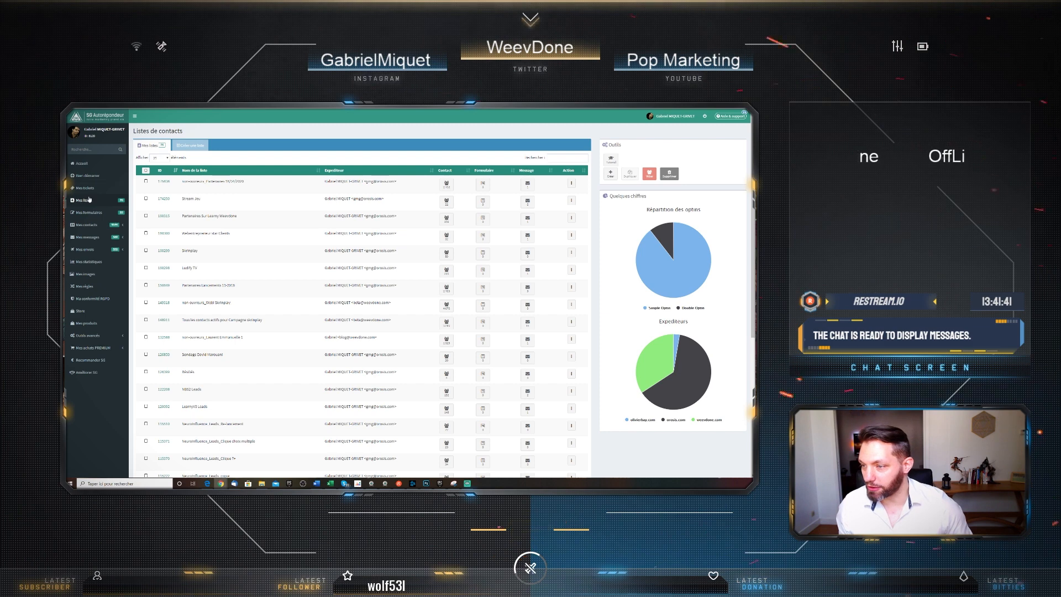
left_click(610, 174)
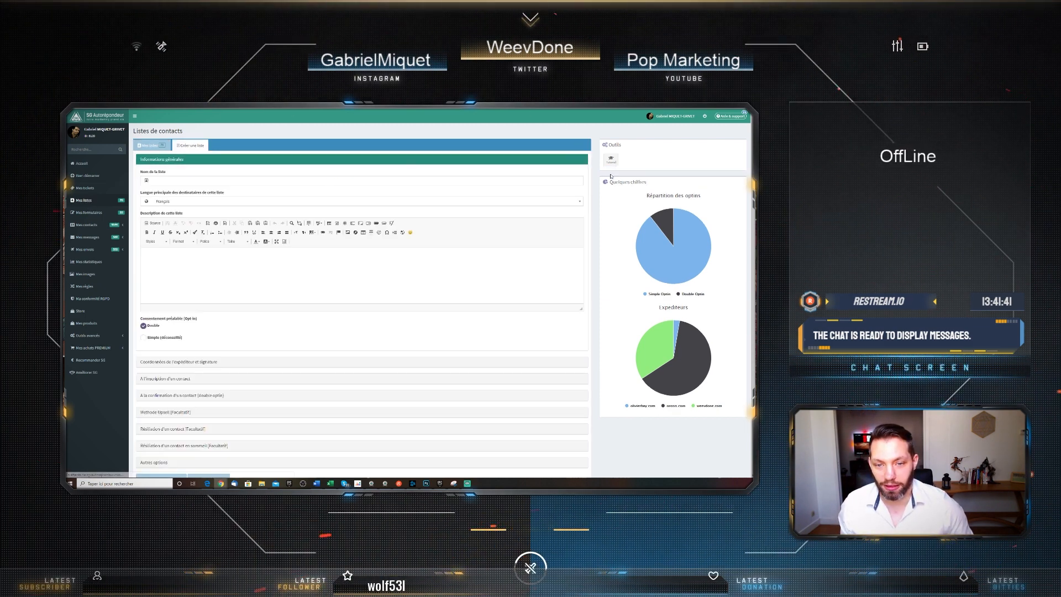
Name the list 'test' and describe it: 'Vous êtes dans cette liste de diffusion car vous vous êtes inscrit à ma newsletter'
left_click(303, 181)
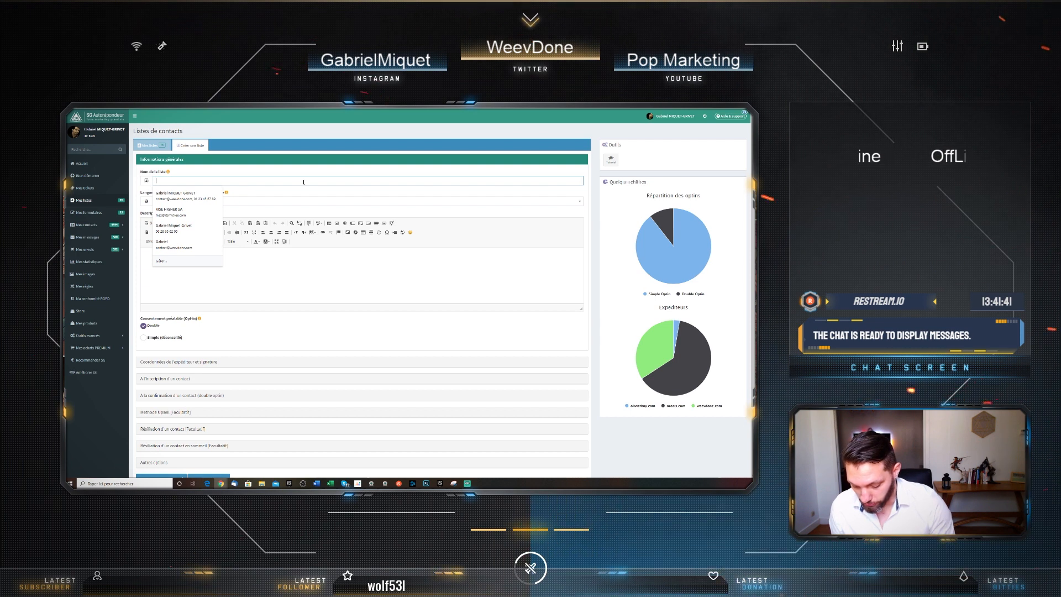
type("test liste")
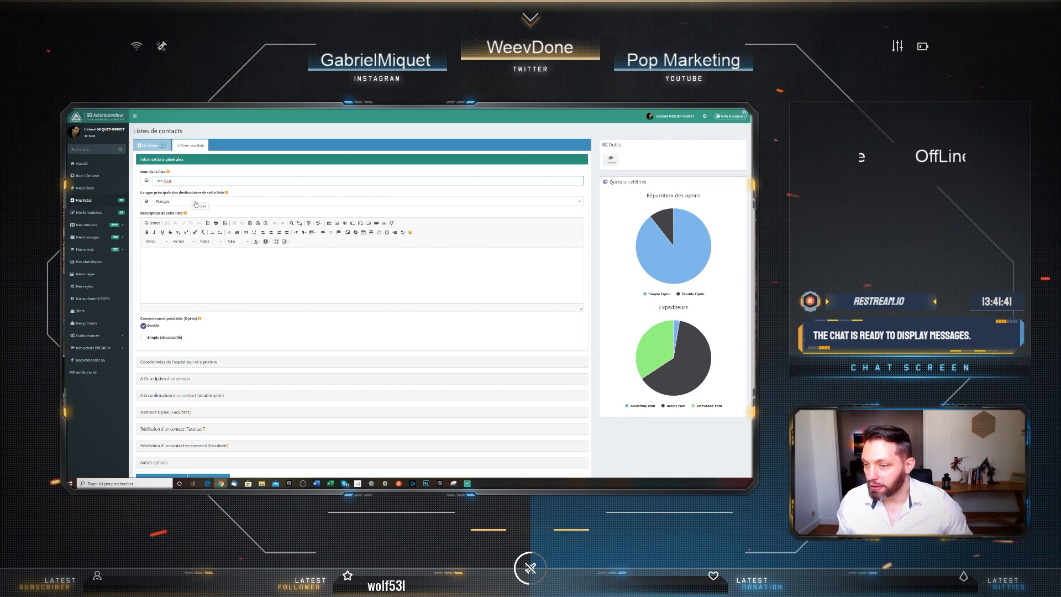
left_click(181, 260)
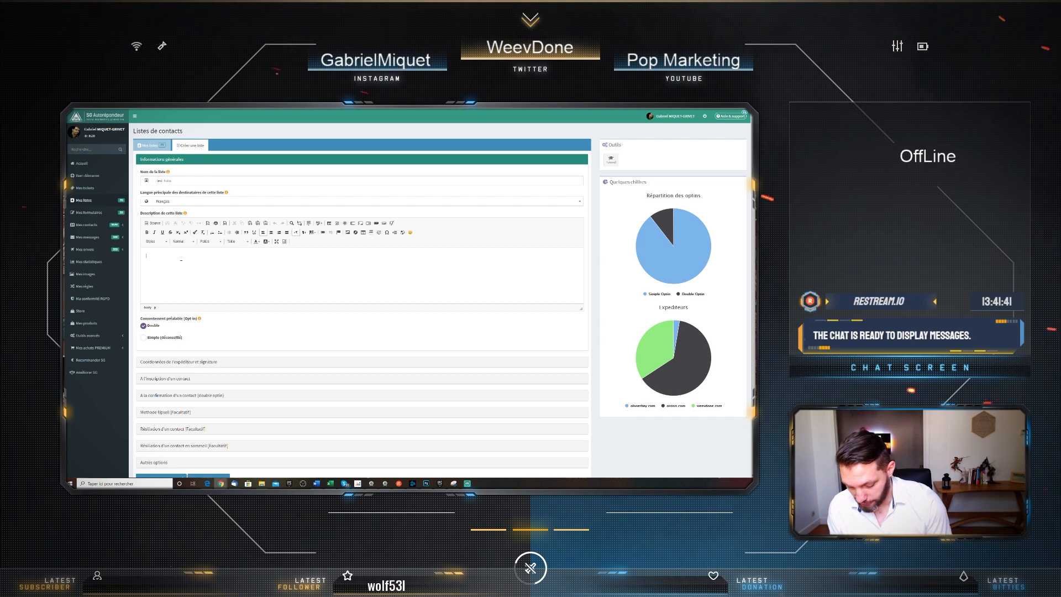
type("Vous êtes ")
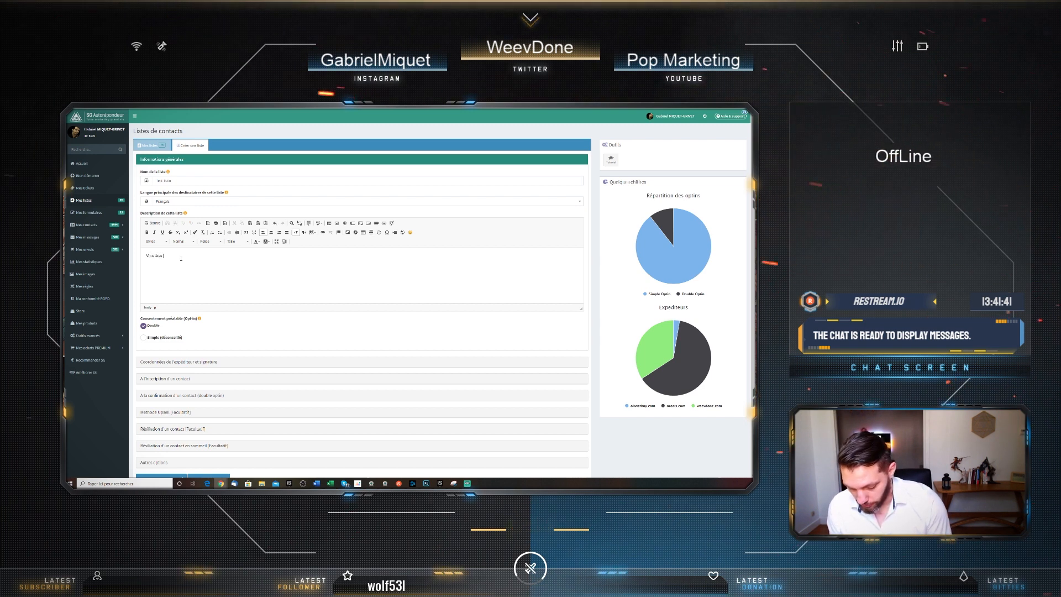
type("dans cette")
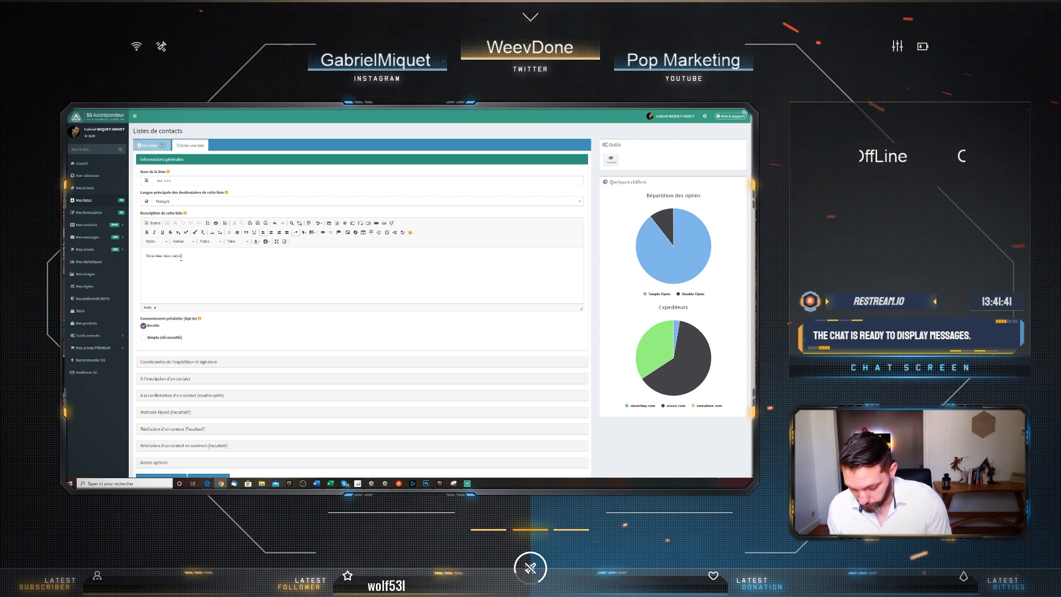
type(" liste de diffus")
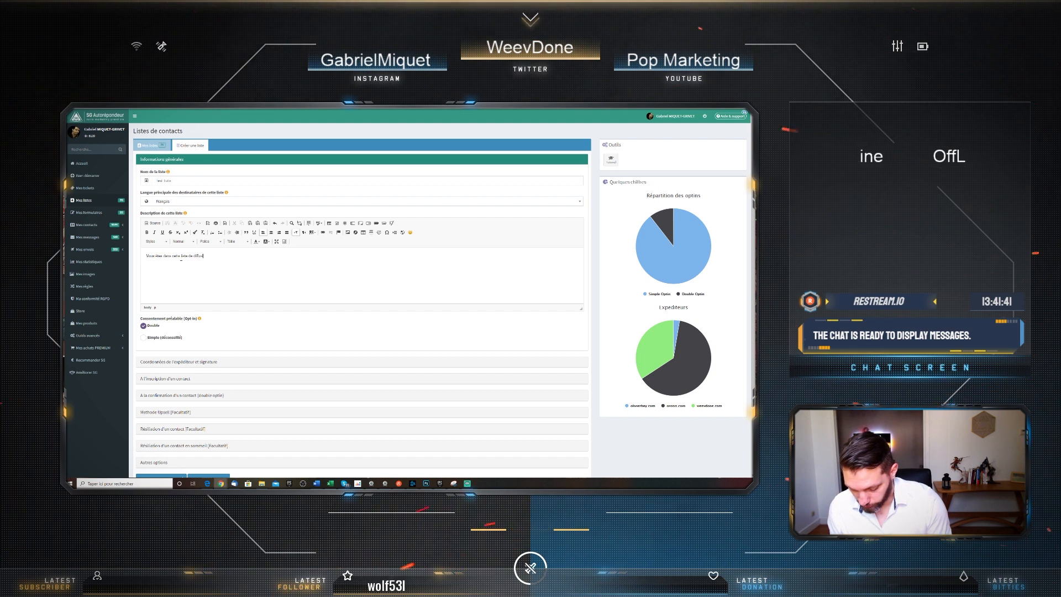
type("ion car")
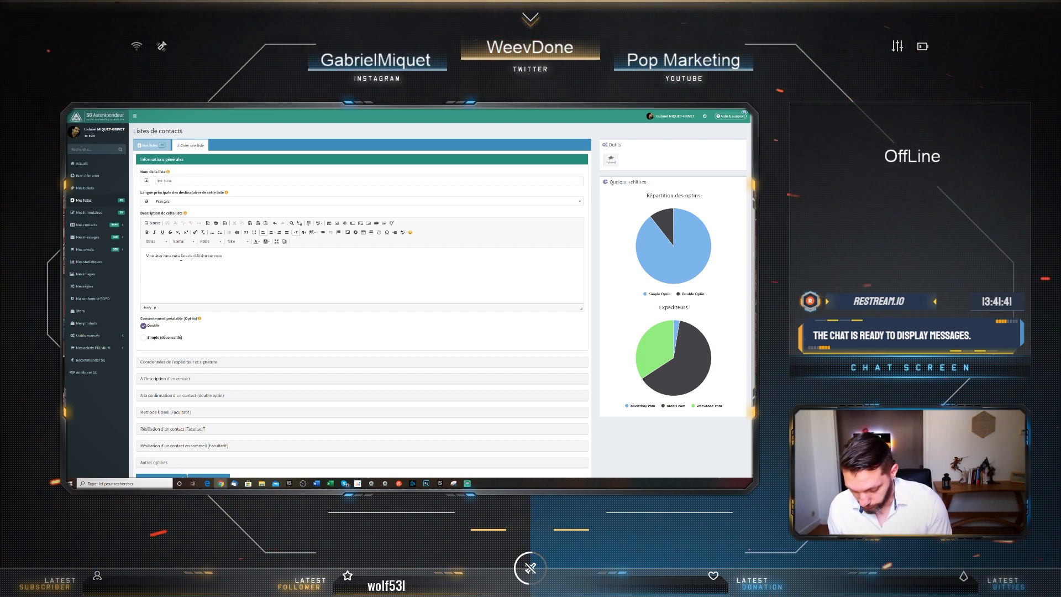
type("vous")
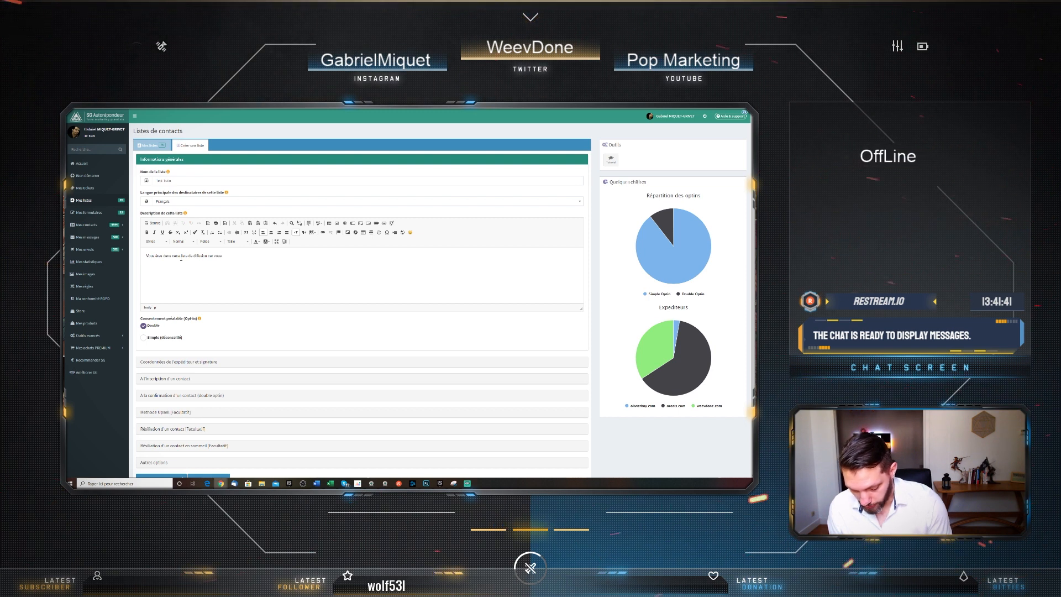
type(" v")
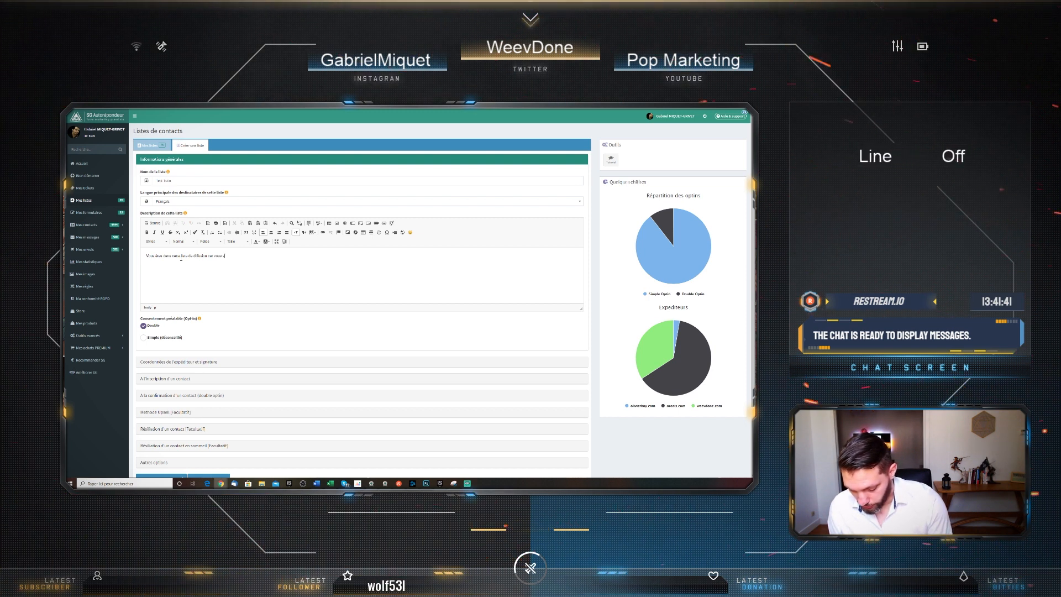
type("ous ête")
type("s inscrit")
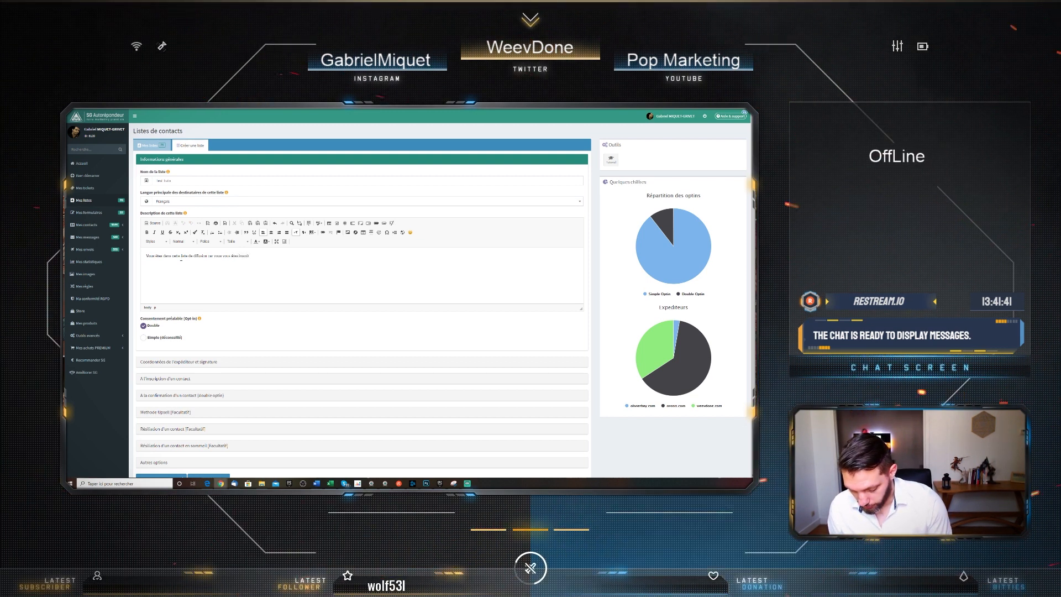
type("à")
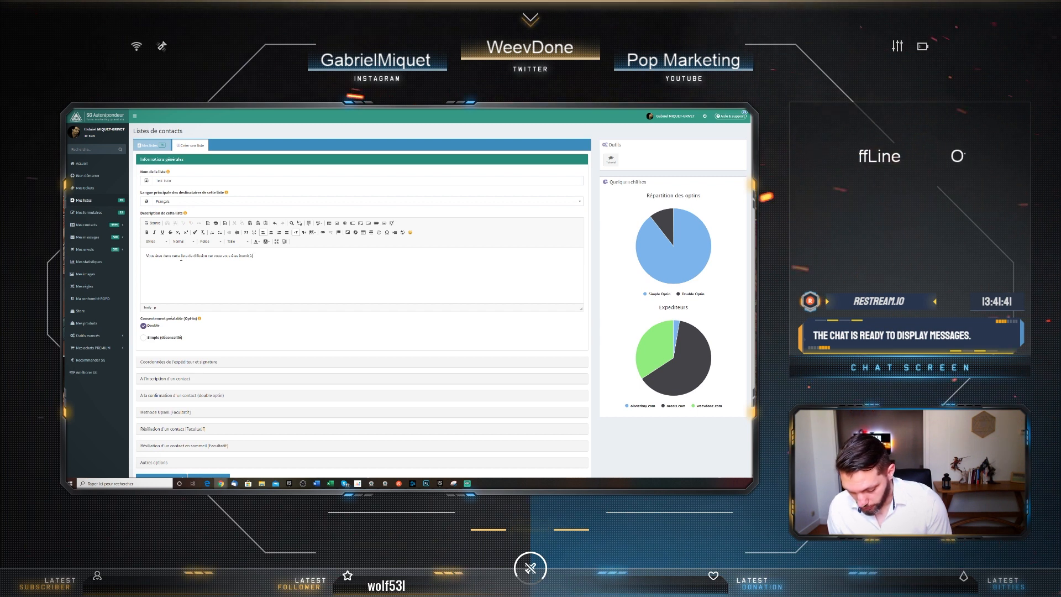
type(" ma newsle")
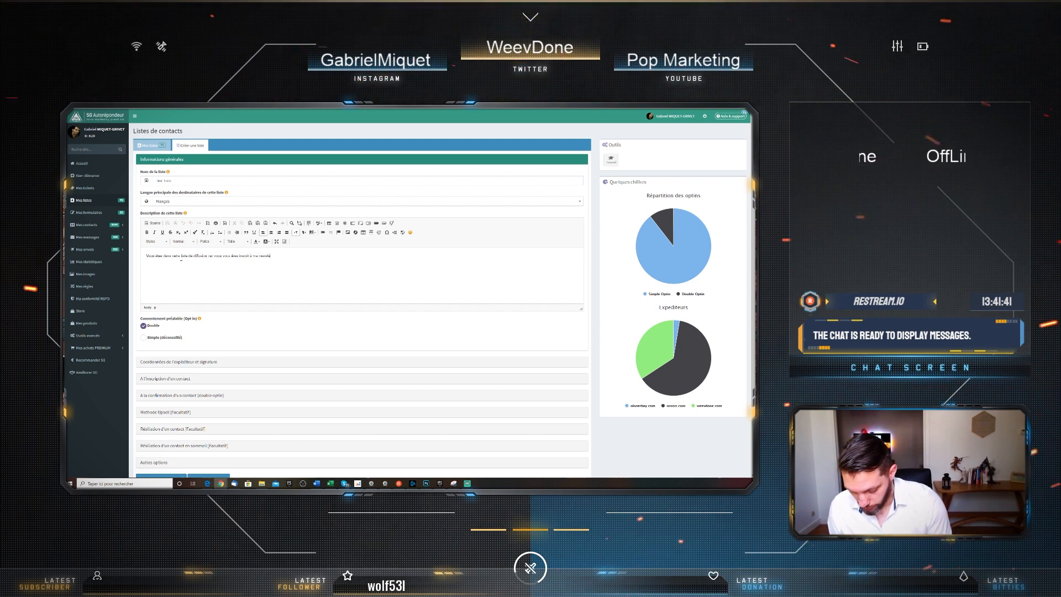
type("tter")
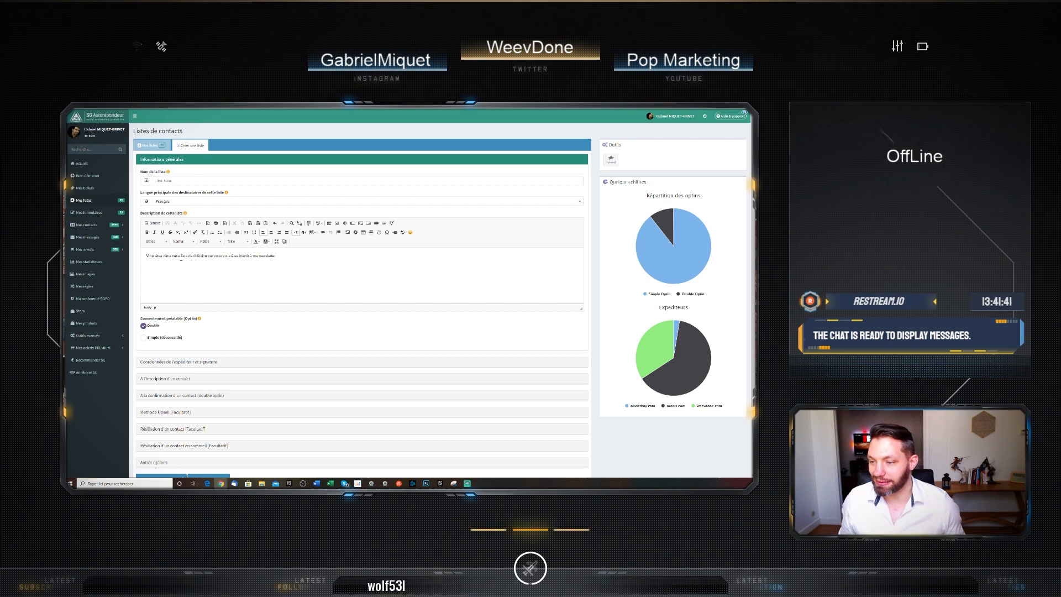
scroll(161, 273, "down", 1)
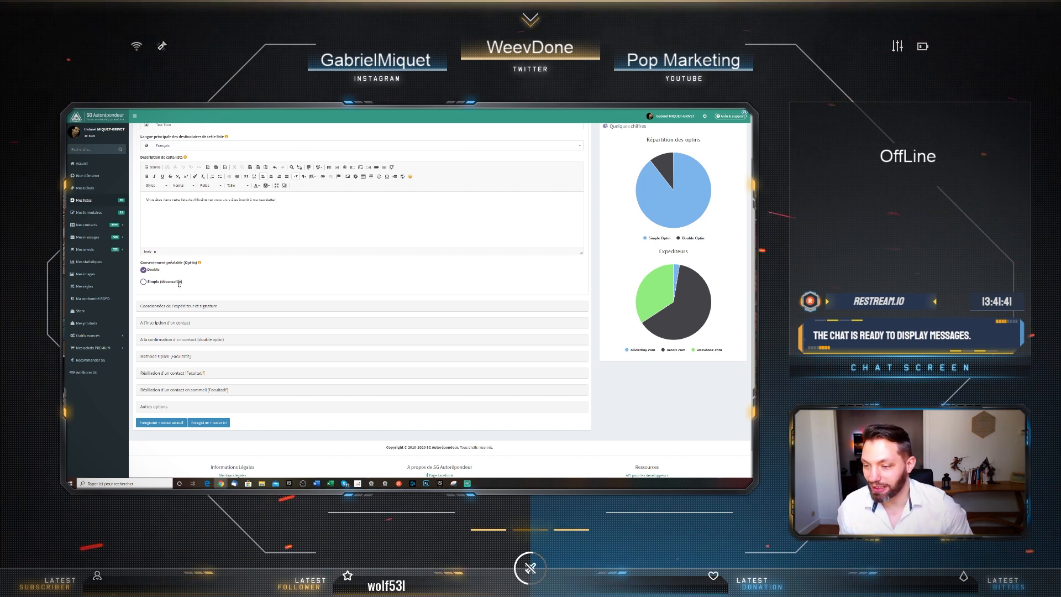
Switch the list to 'Simple (déconseillé)' opt-in and confirm the warning
left_click(179, 284)
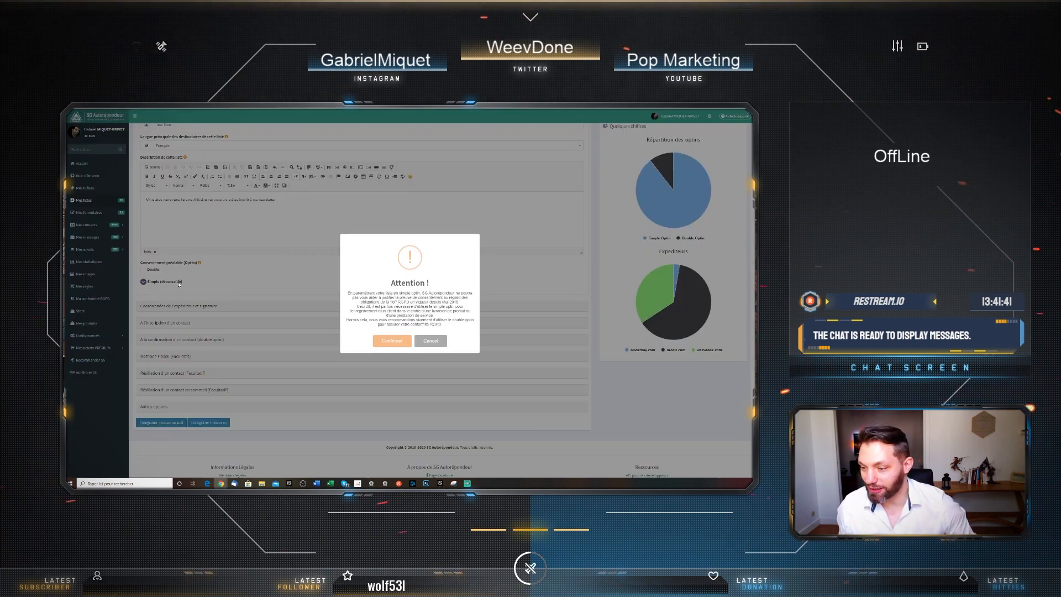
left_click(392, 340)
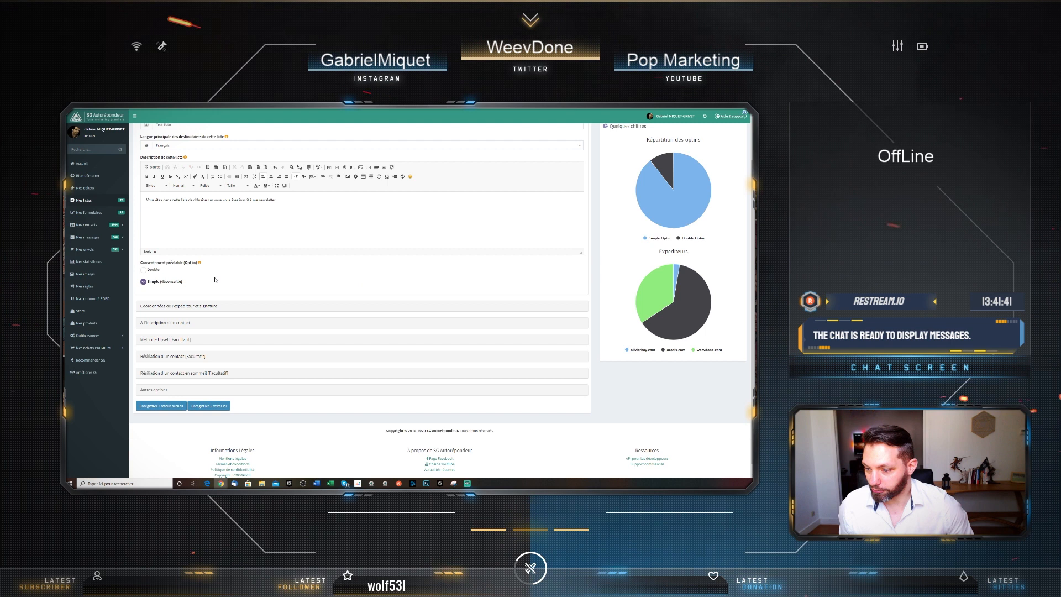
Expand the sender details and signature section and scroll through it
left_click(220, 306)
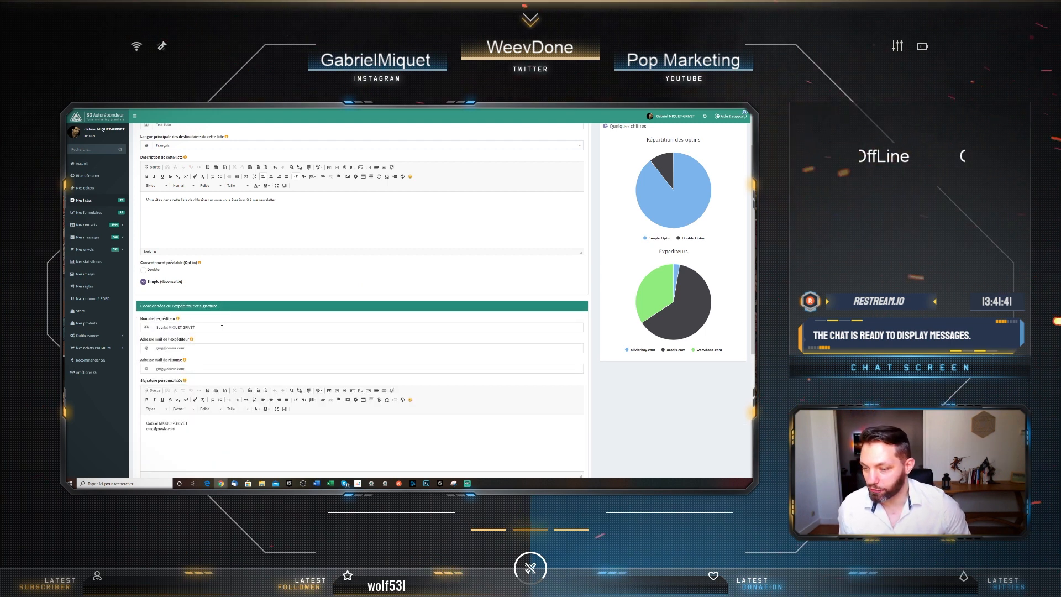
scroll(226, 331, "down", 1)
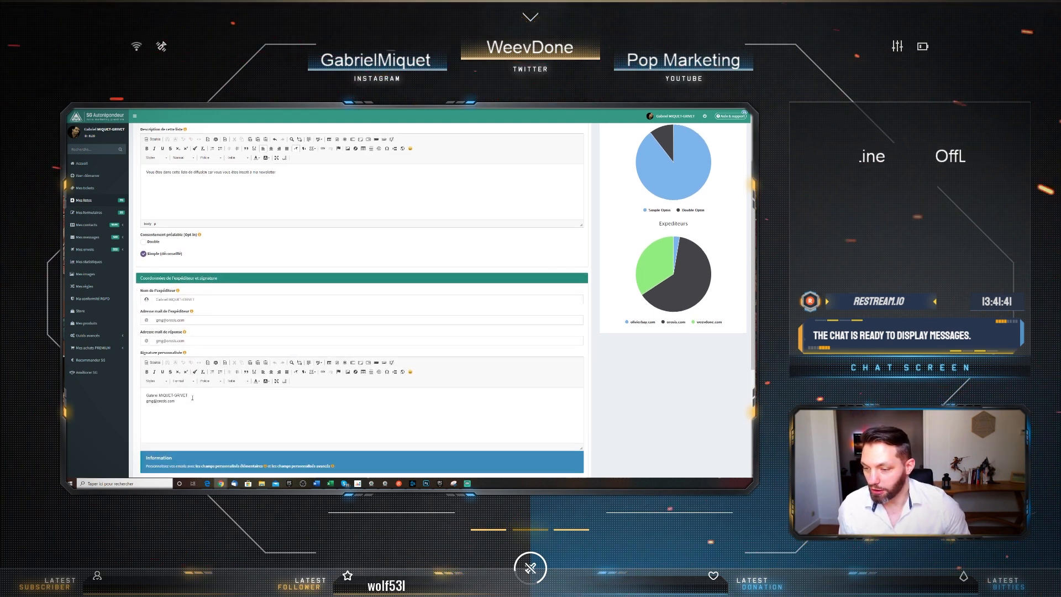
scroll(192, 397, "down", 2)
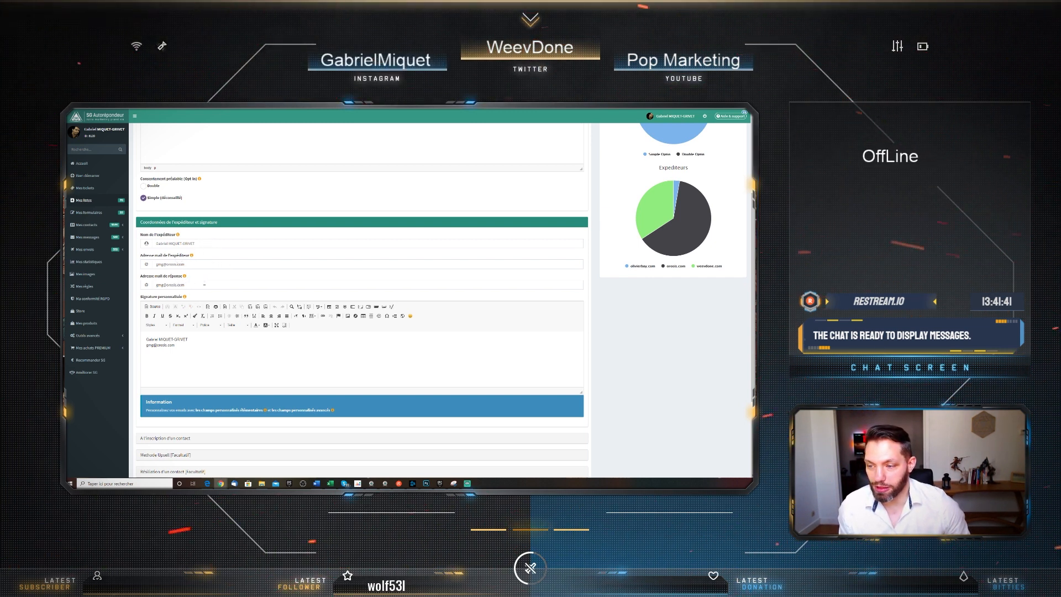
scroll(280, 286, "down", 3)
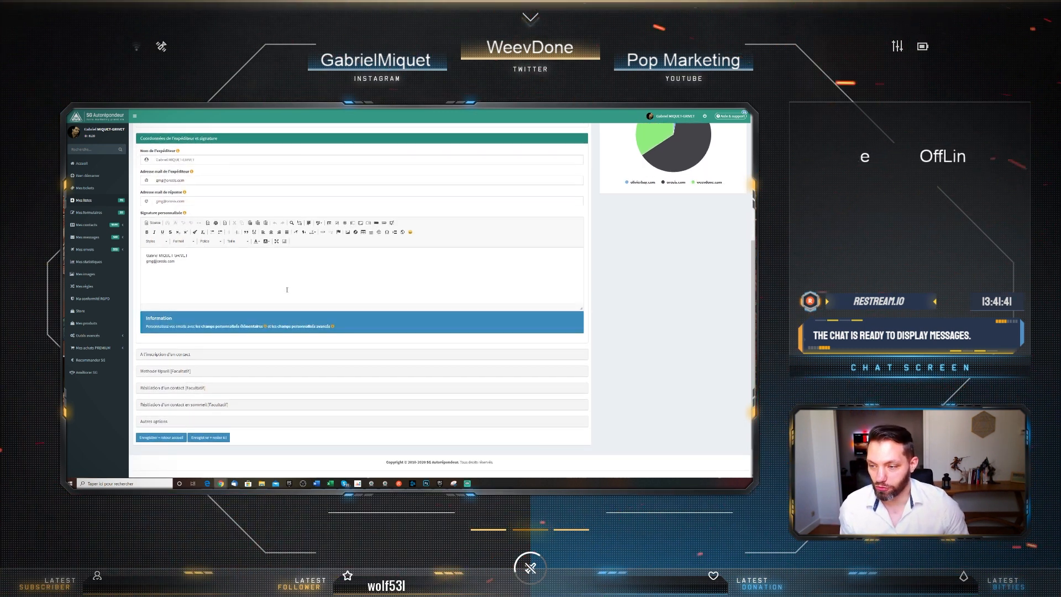
scroll(201, 299, "down", 2)
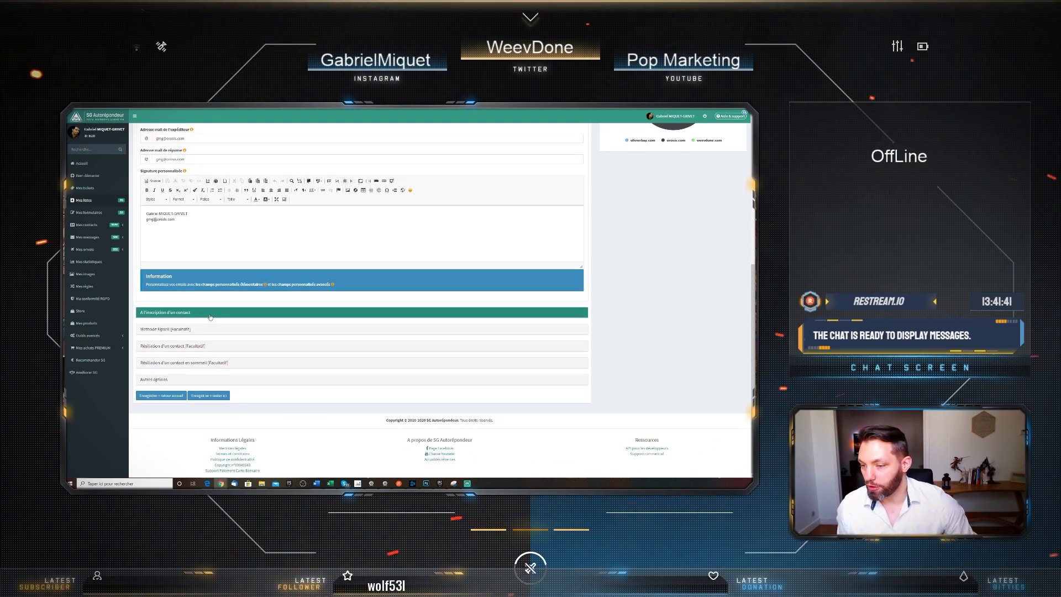
Expand 'A l'inscription d'un contact' and review its subject, body and Temporisation fields
left_click(210, 315)
scroll(224, 321, "down", 2)
scroll(223, 320, "down", 1)
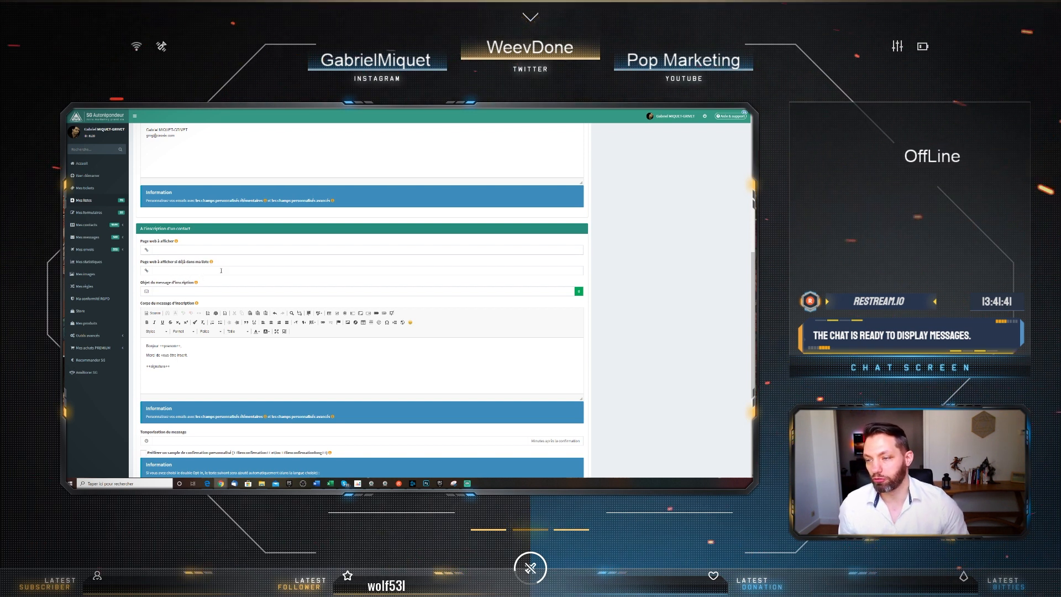
scroll(221, 270, "down", 2)
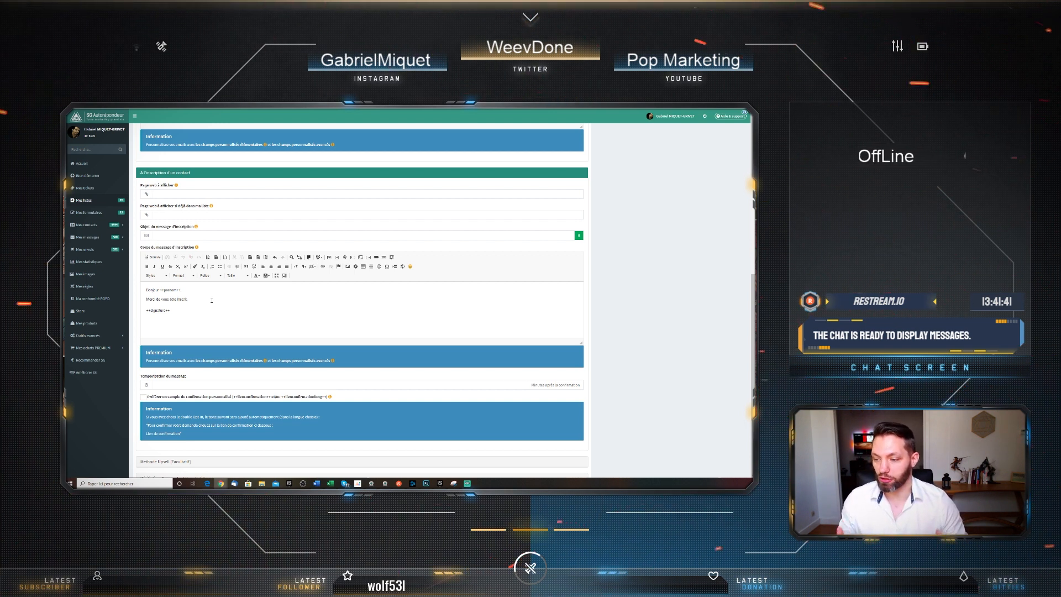
scroll(223, 301, "down", 1)
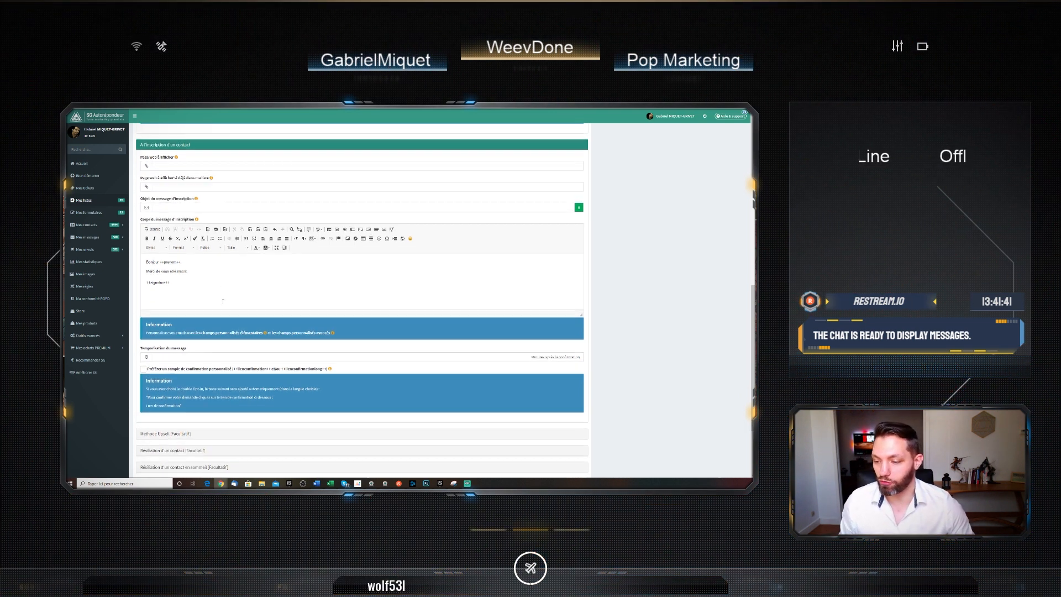
scroll(223, 301, "down", 2)
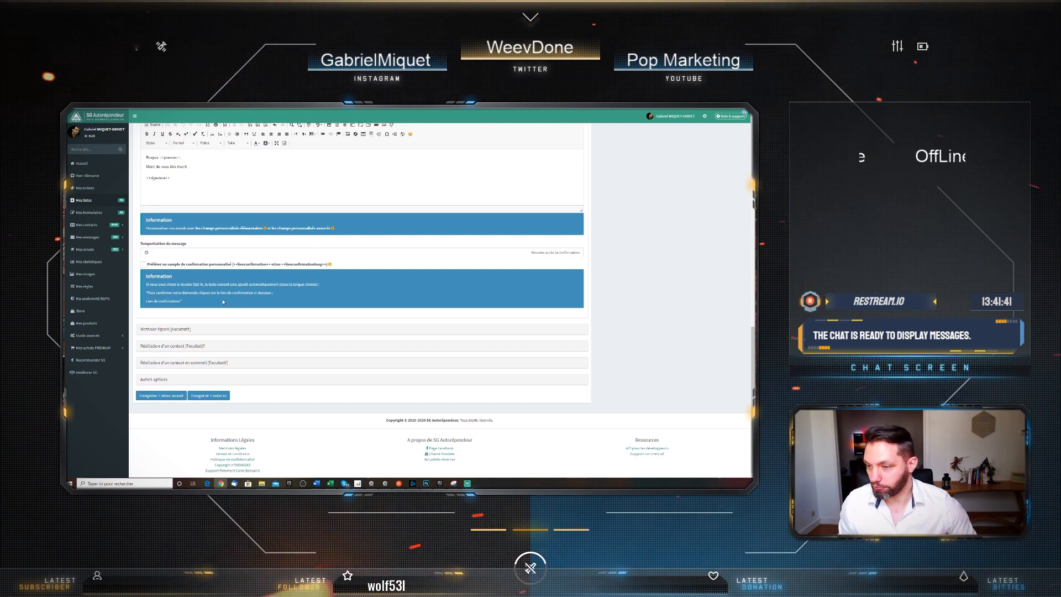
Check the subscription message delay, then save with 'Enregistrer + retour accueil'
left_click(186, 252)
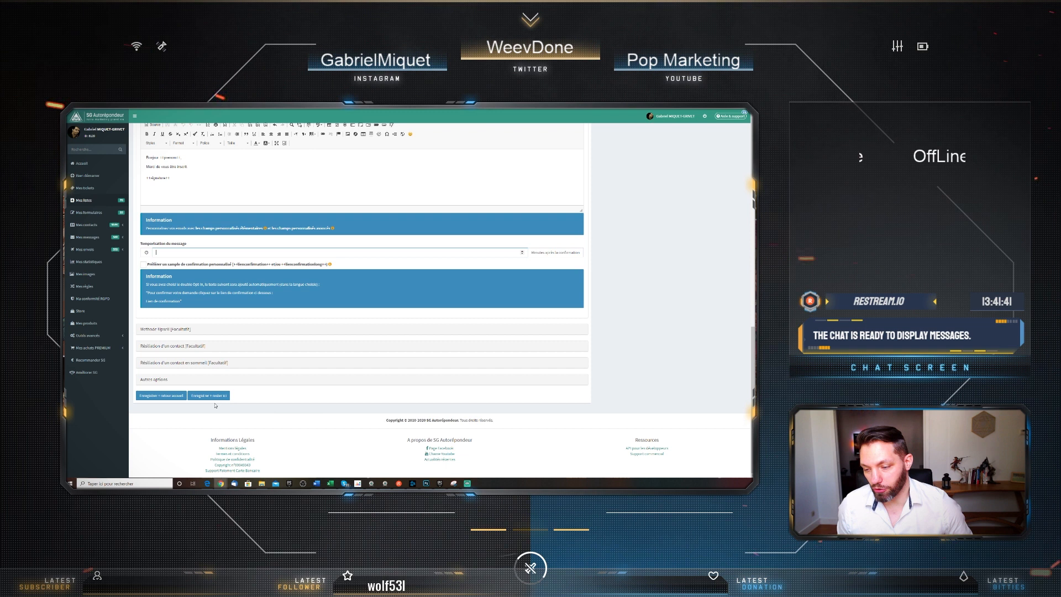
left_click(166, 398)
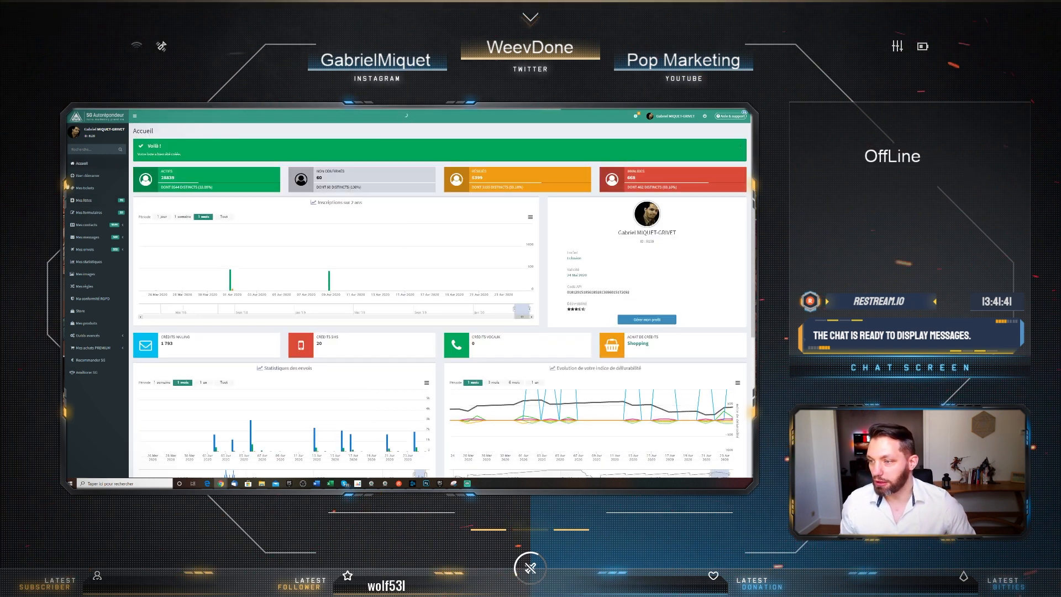
Search the contact lists for 'test' to show Test Tuto and testapi
left_click(98, 202)
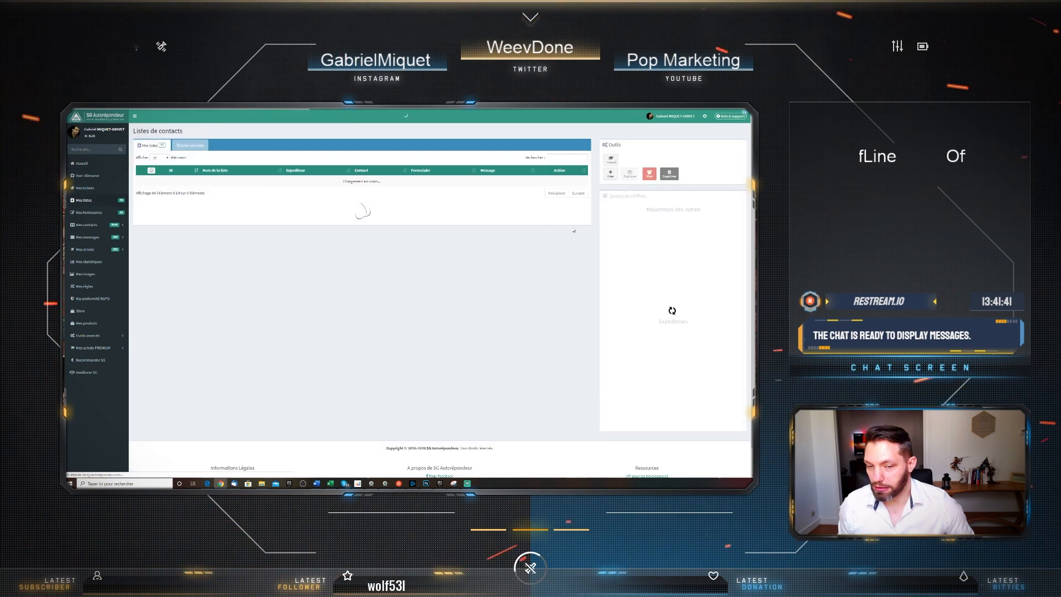
left_click(560, 157)
type("test")
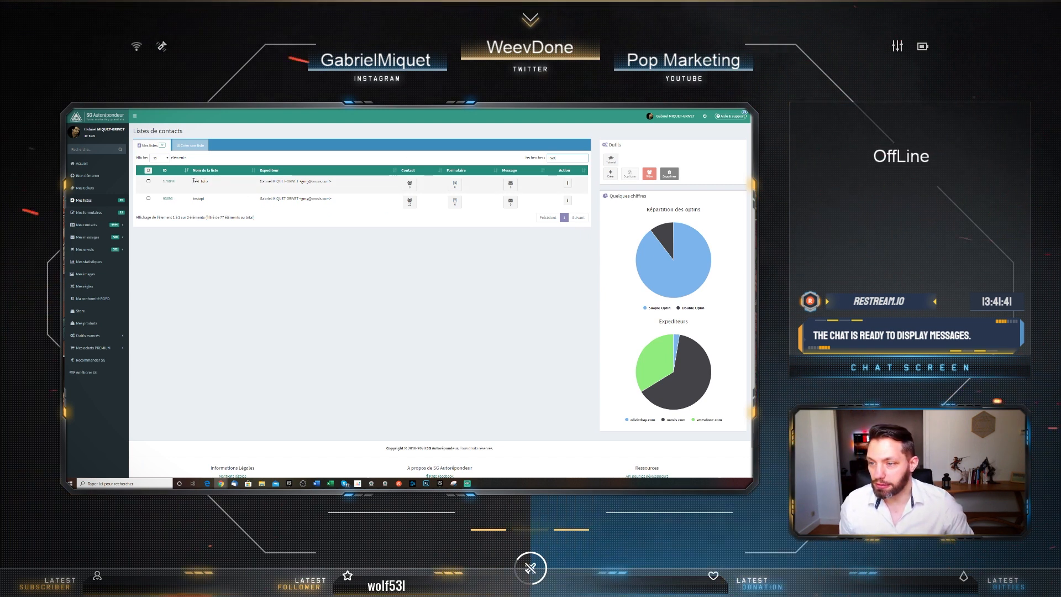
mouse_move(411, 184)
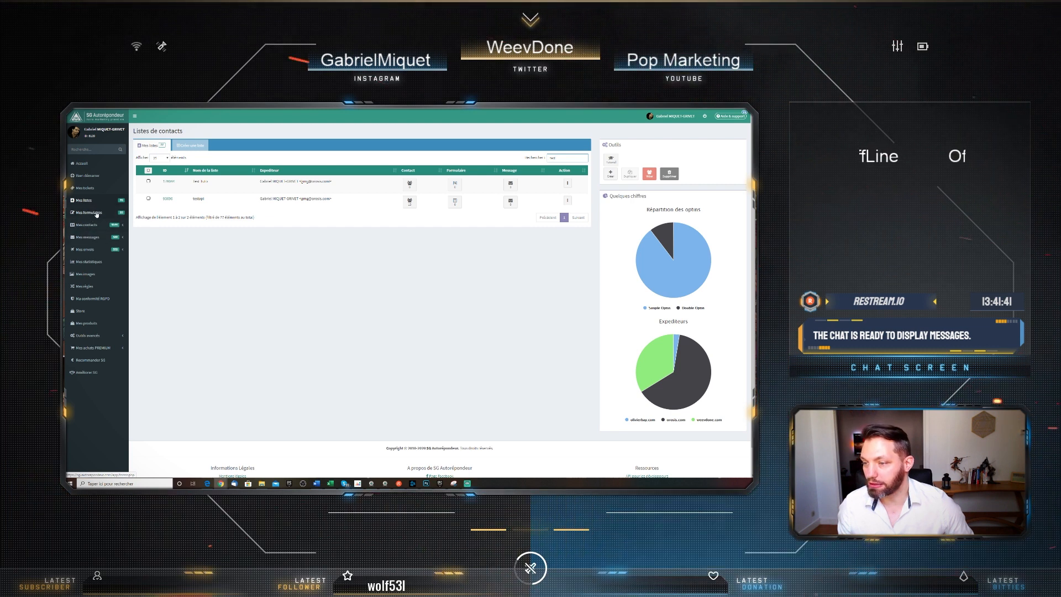
Open the Ajout / Import page under Mes contacts in the sidebar
left_click(92, 212)
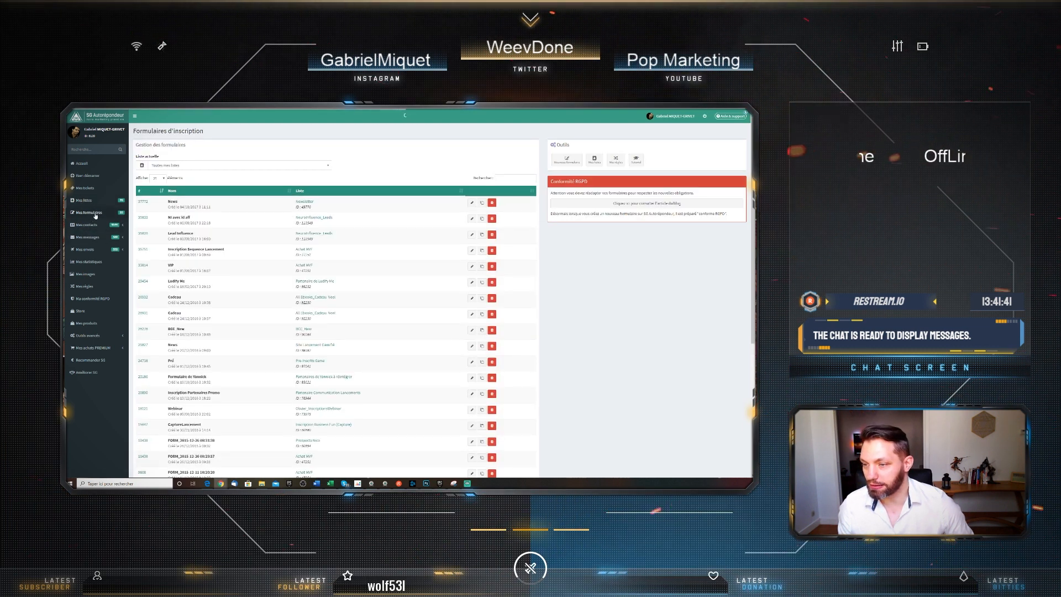
left_click(87, 228)
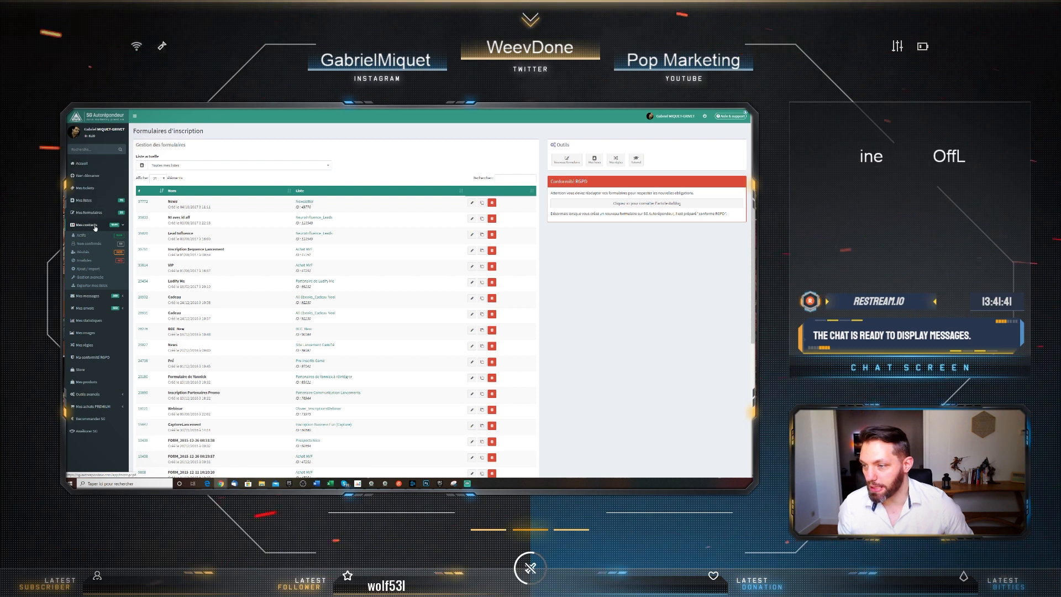
left_click(87, 271)
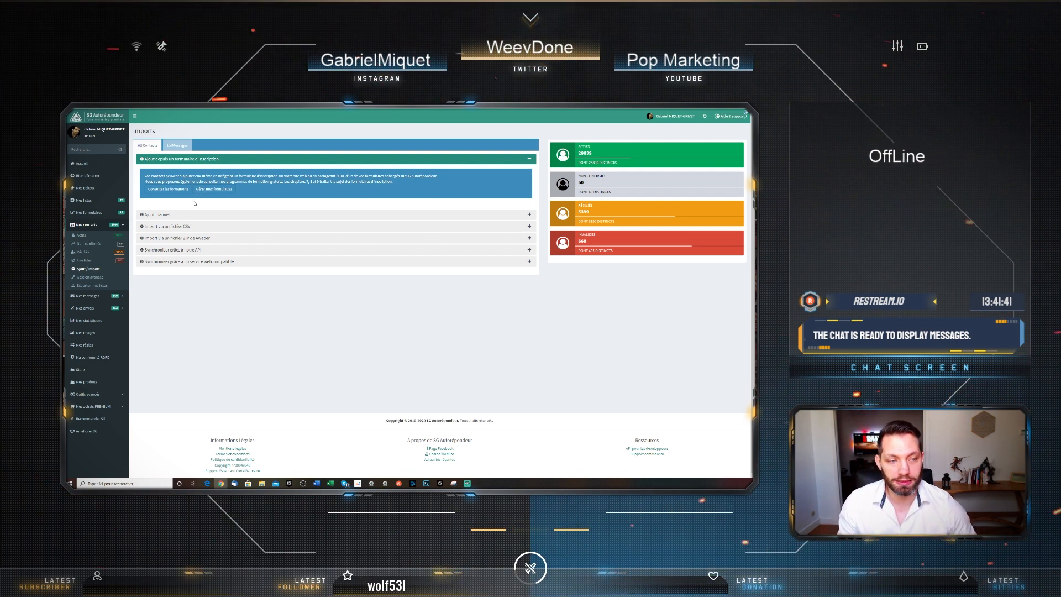
Open the Créer un contact form from the Ajout manuel section
left_click(175, 212)
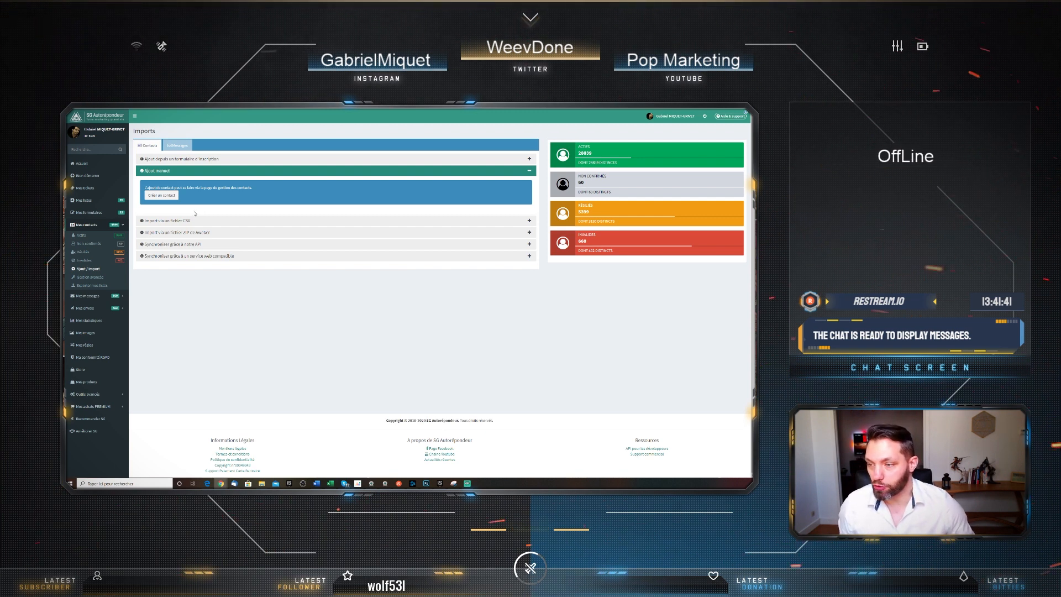
left_click(167, 197)
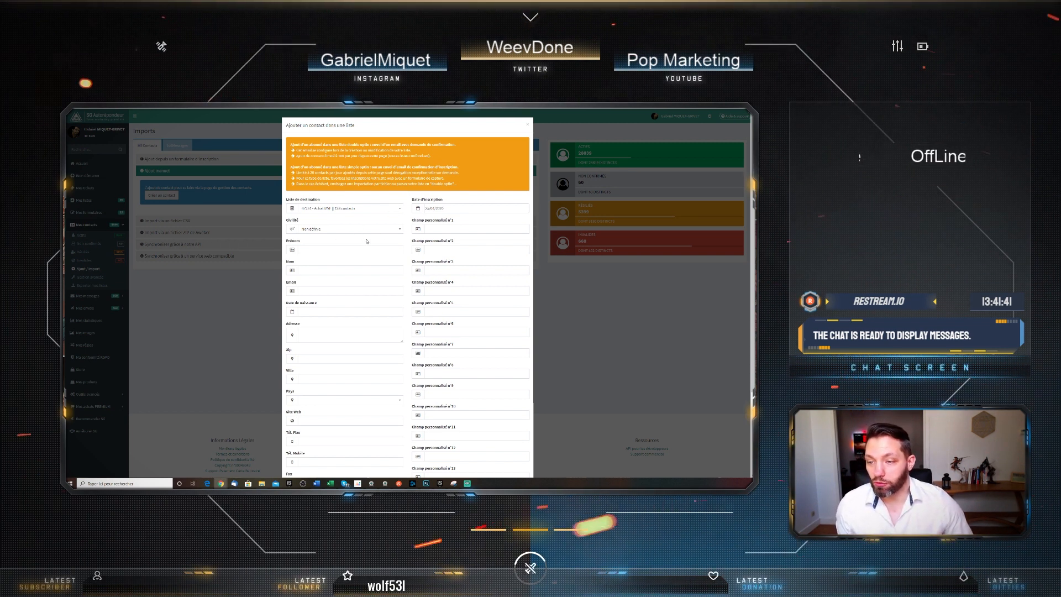
Set the destination list to Test Tuto, leaving Civilité undefined
left_click(340, 209)
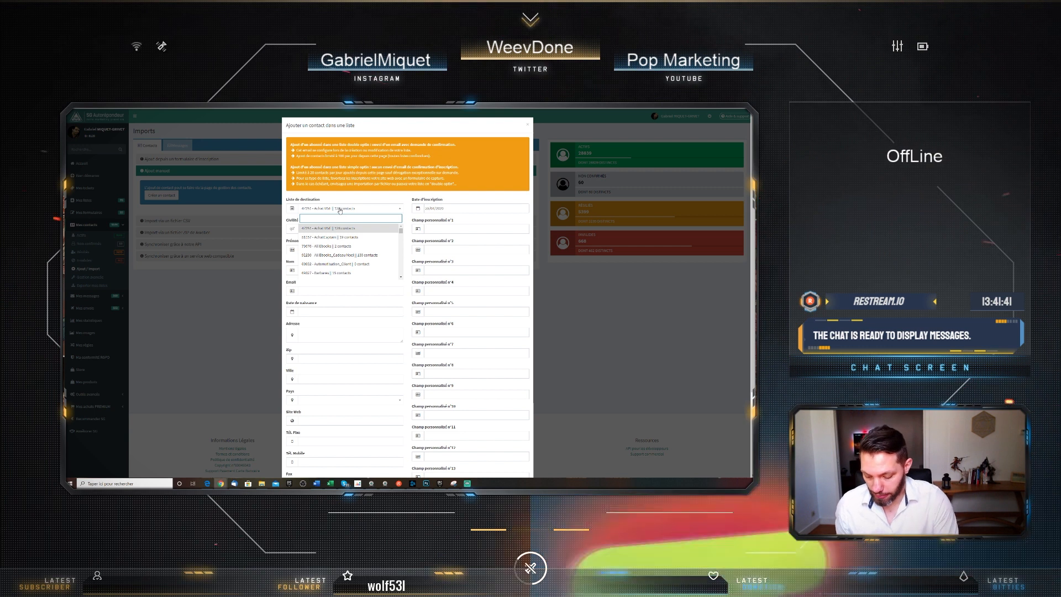
type("test")
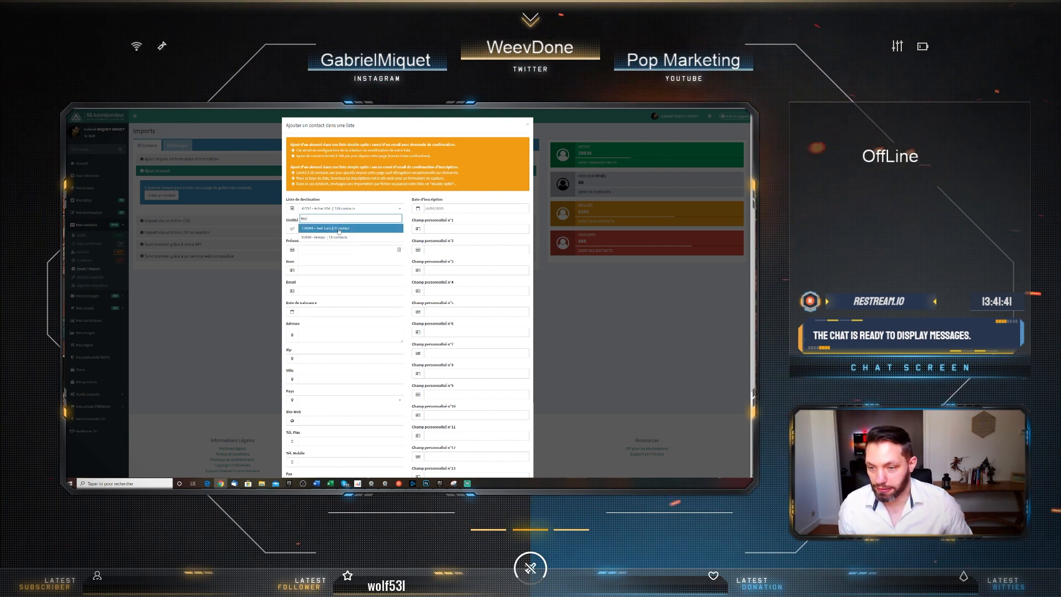
left_click(337, 228)
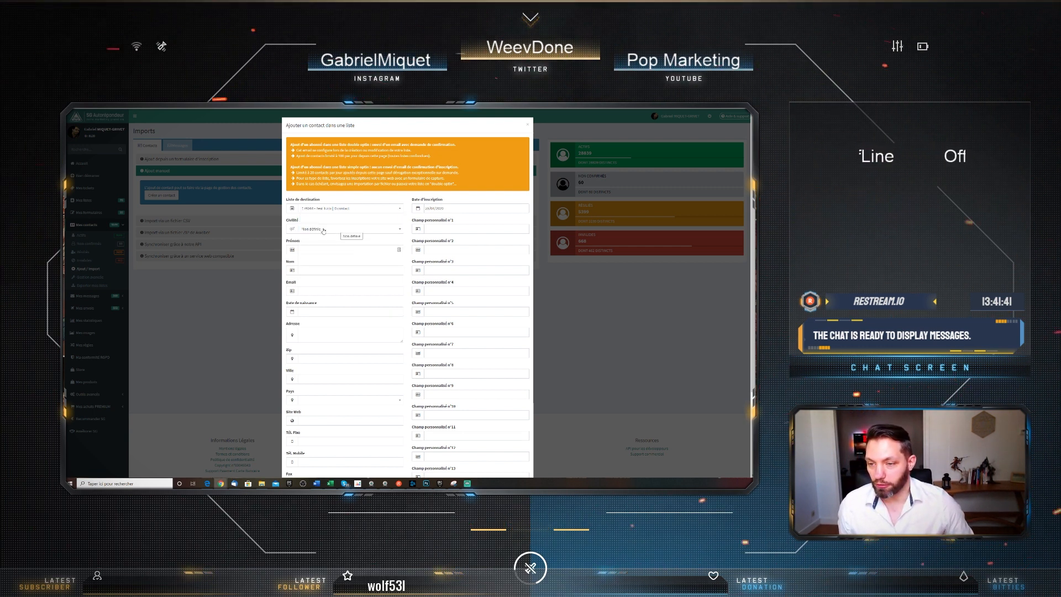
left_click(324, 229)
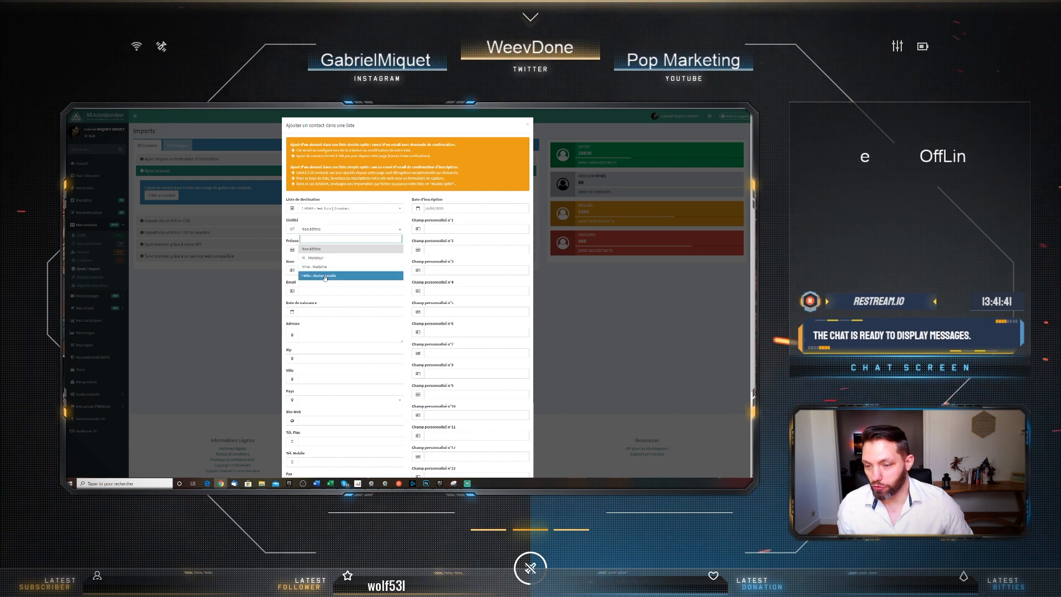
left_click(403, 222)
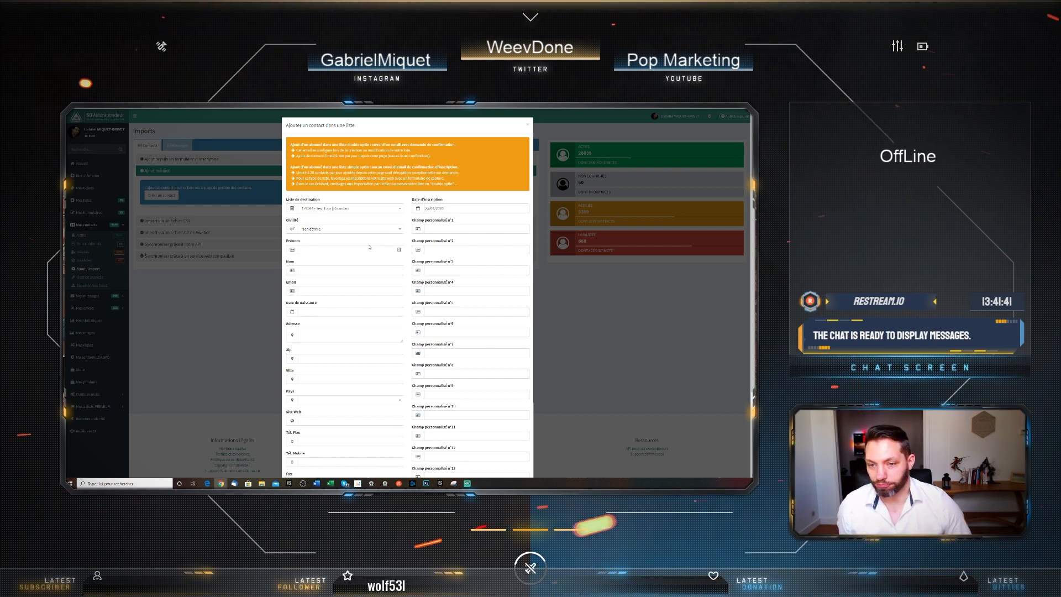
left_click(370, 248)
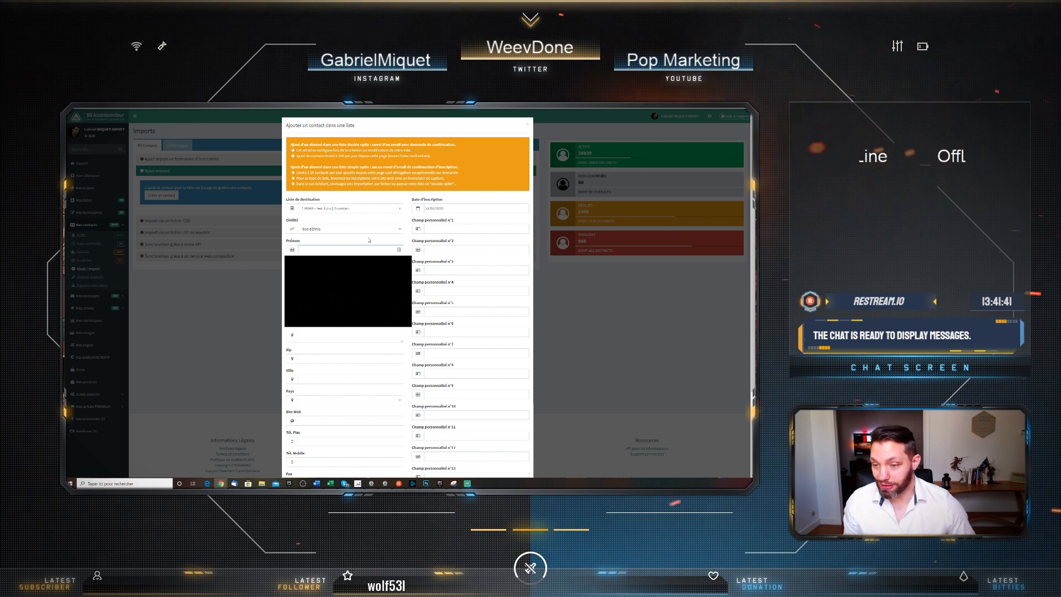
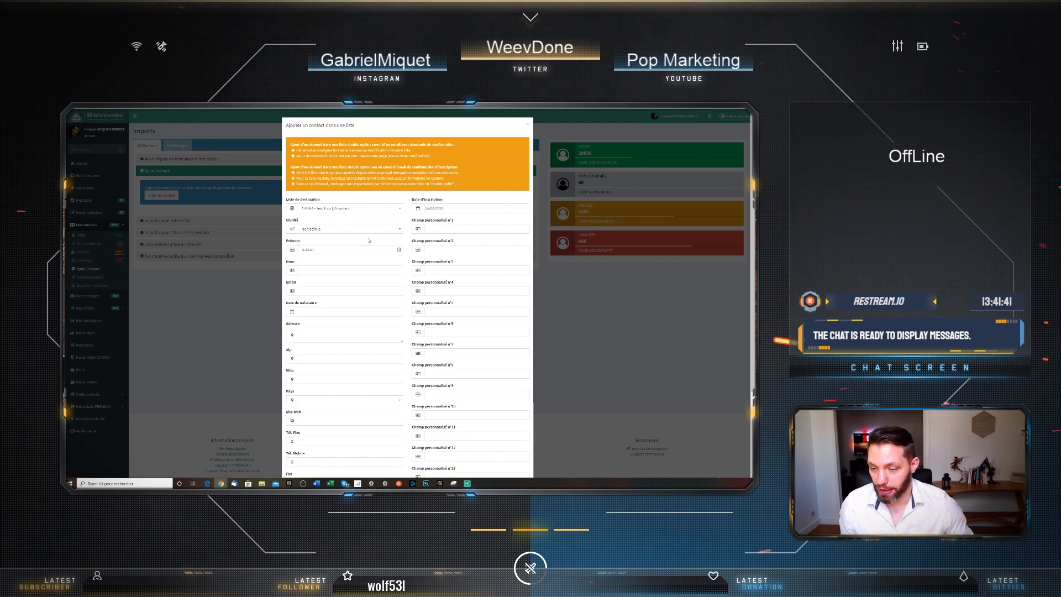
Enter the contact's first name, last name and e-mail address in the add-contact form
left_click(319, 270)
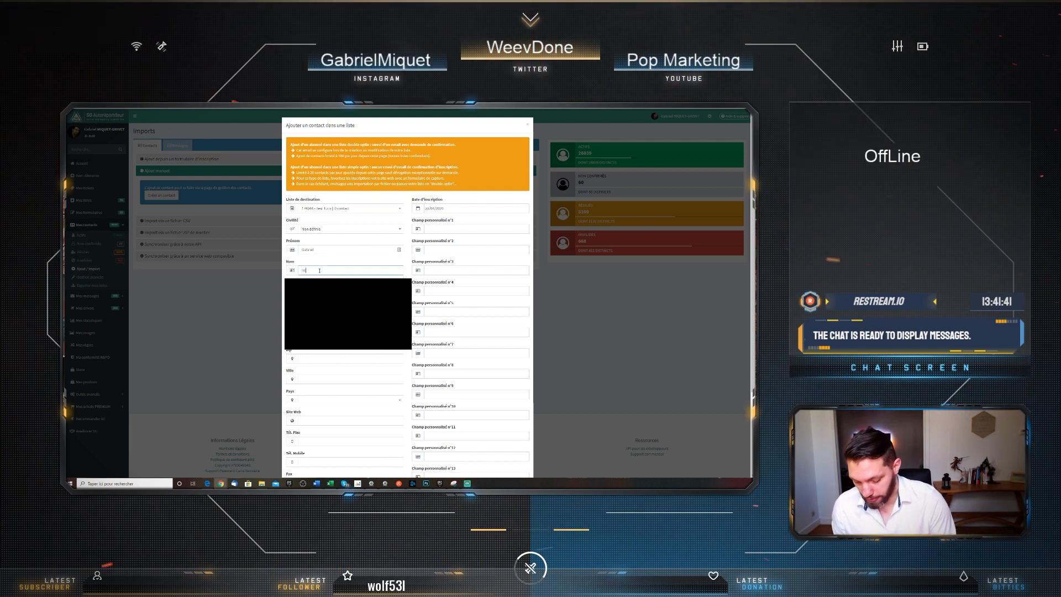
left_click(341, 261)
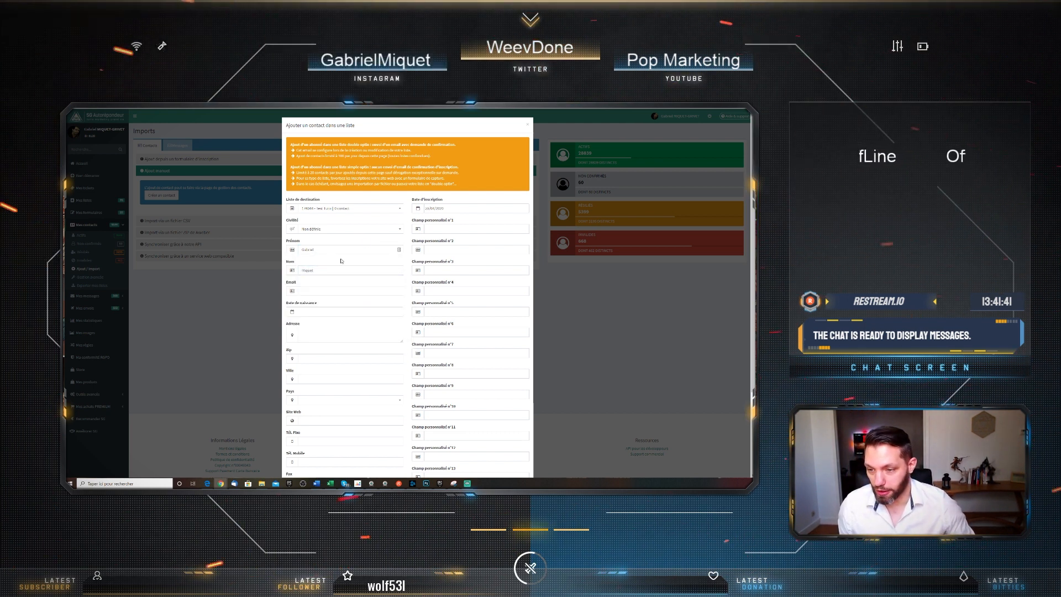
left_click(335, 291)
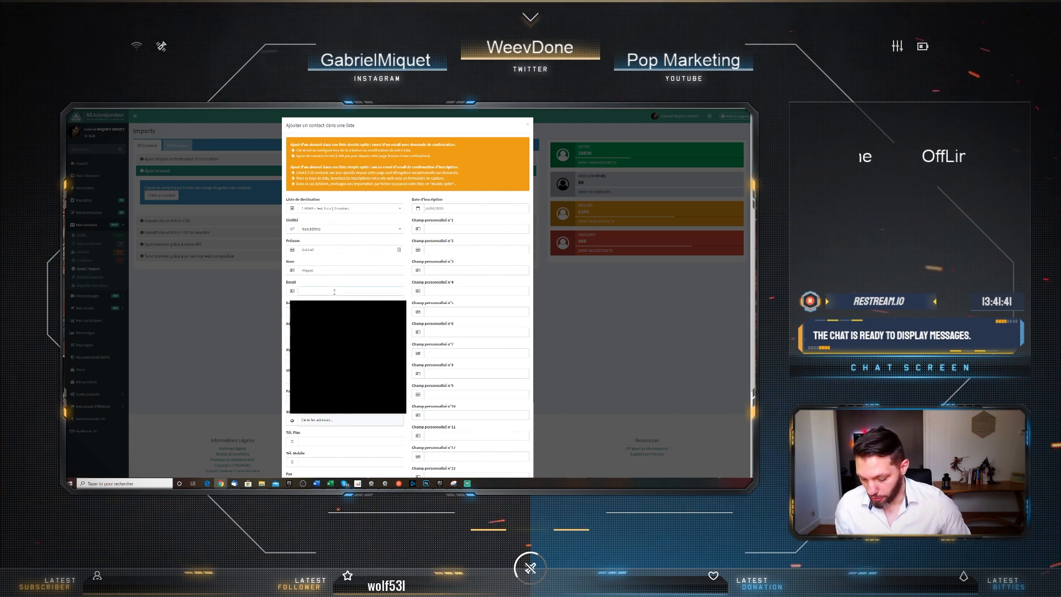
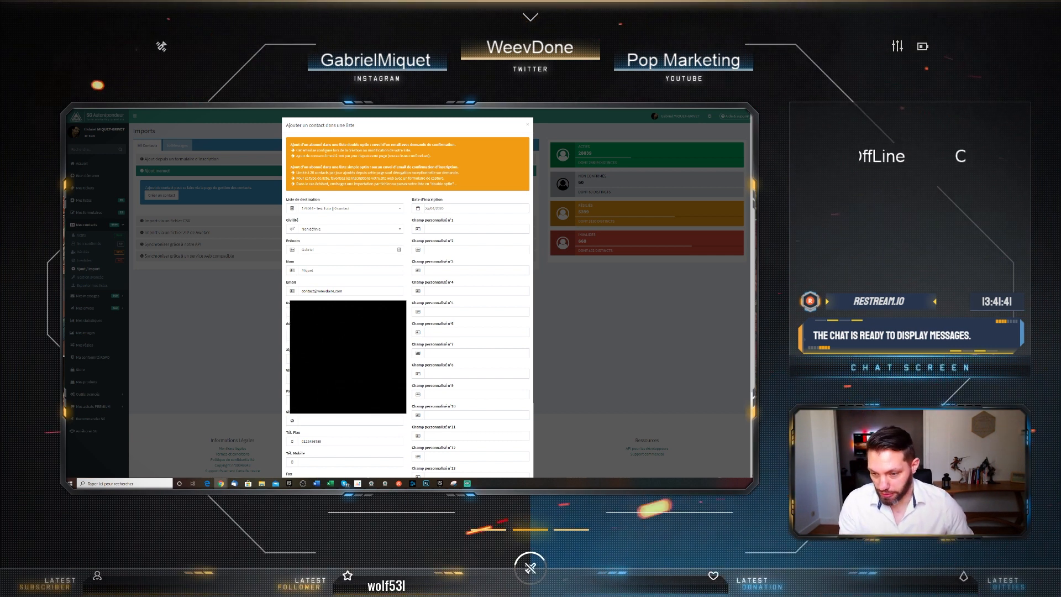
key("Tab")
key("Tab")
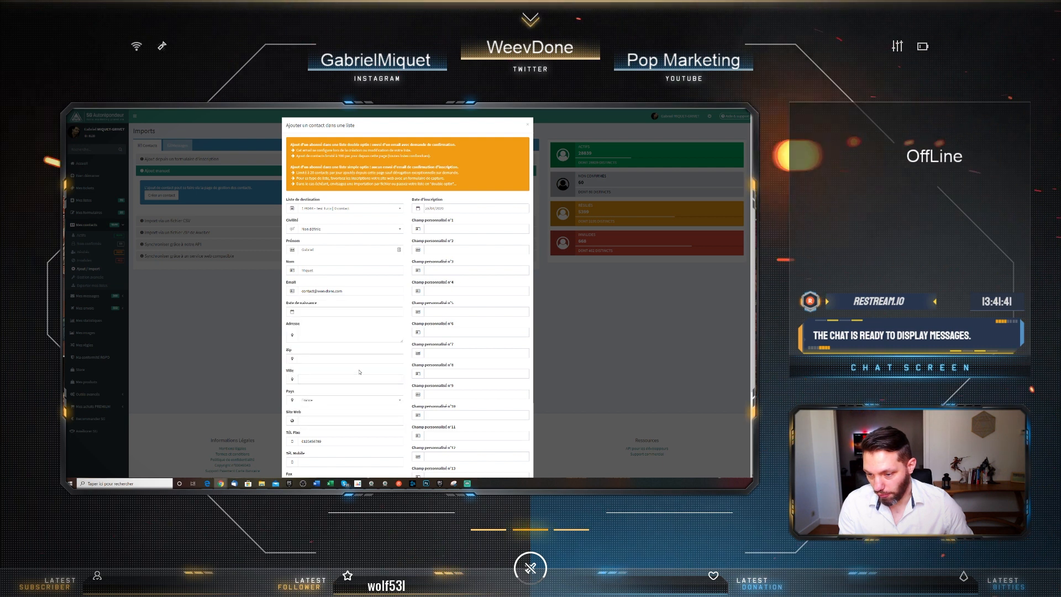
Clear the Tél. Fixe landline number field
double_click(323, 442)
key("BackSpace")
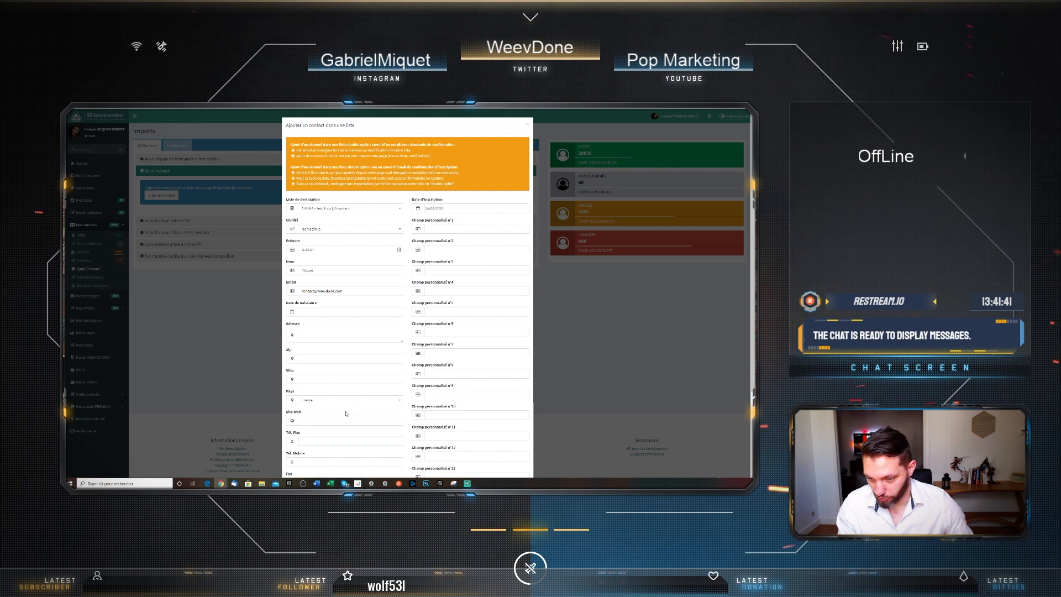
scroll(346, 412, "down", 3)
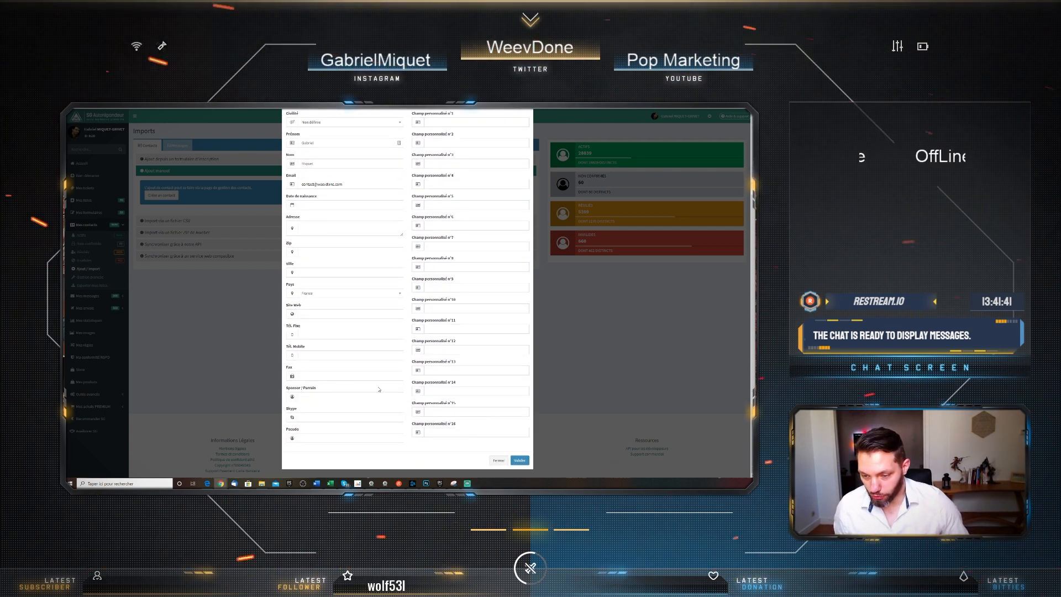
Validate the Ajouter un contact form to save the contact into Test Tuto
scroll(379, 390, "up", 3)
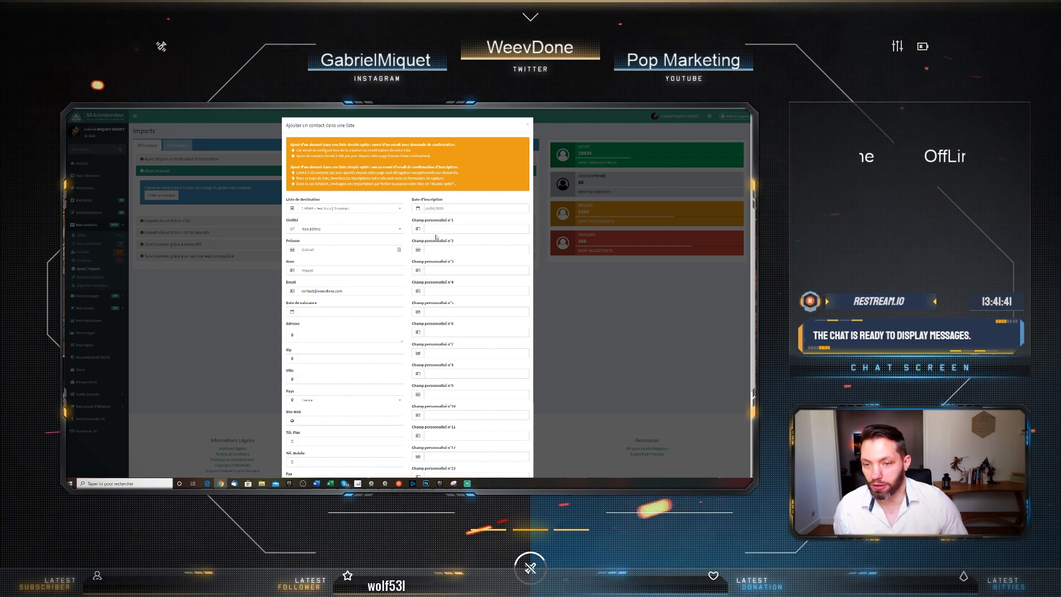
scroll(452, 296, "down", 3)
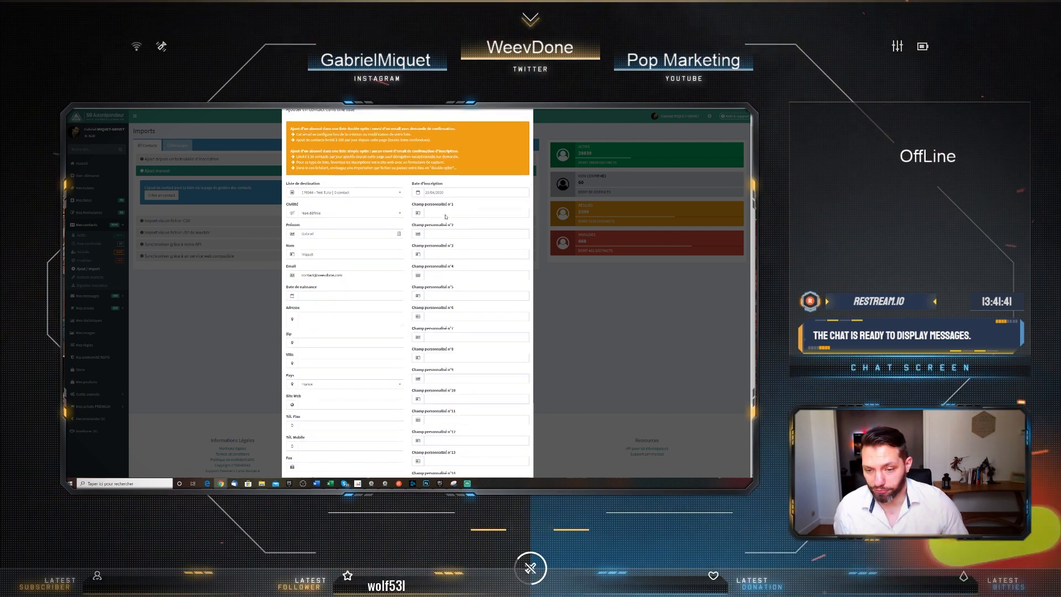
scroll(453, 297, "up", 3)
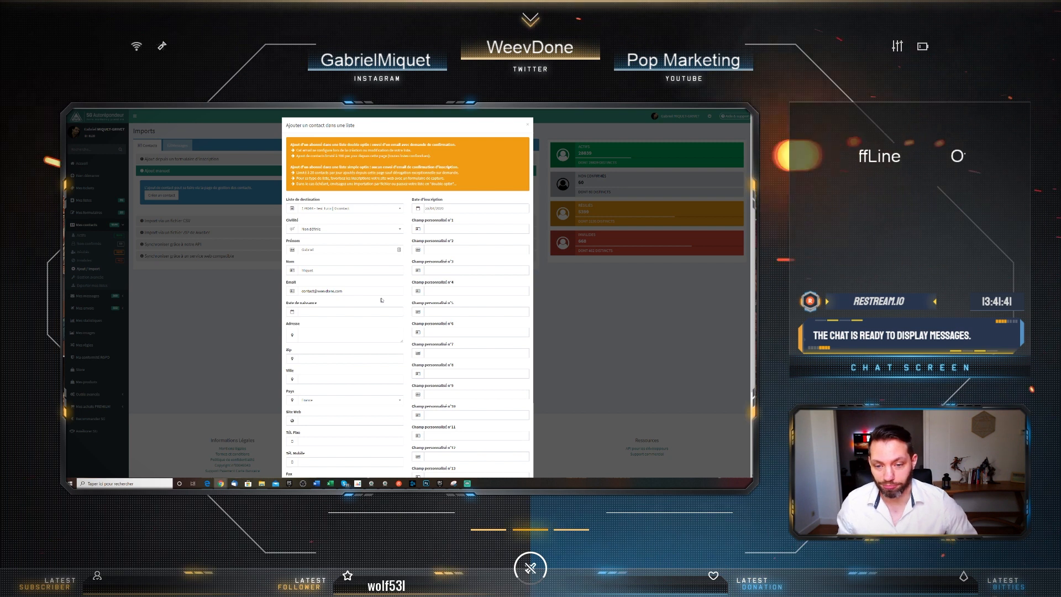
scroll(387, 299, "down", 3)
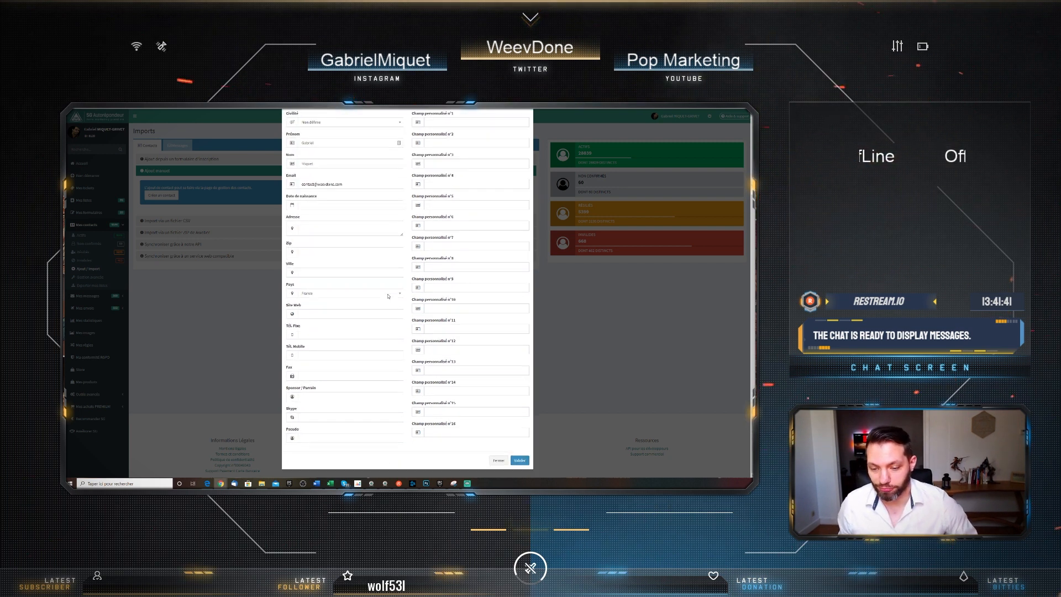
left_click(520, 461)
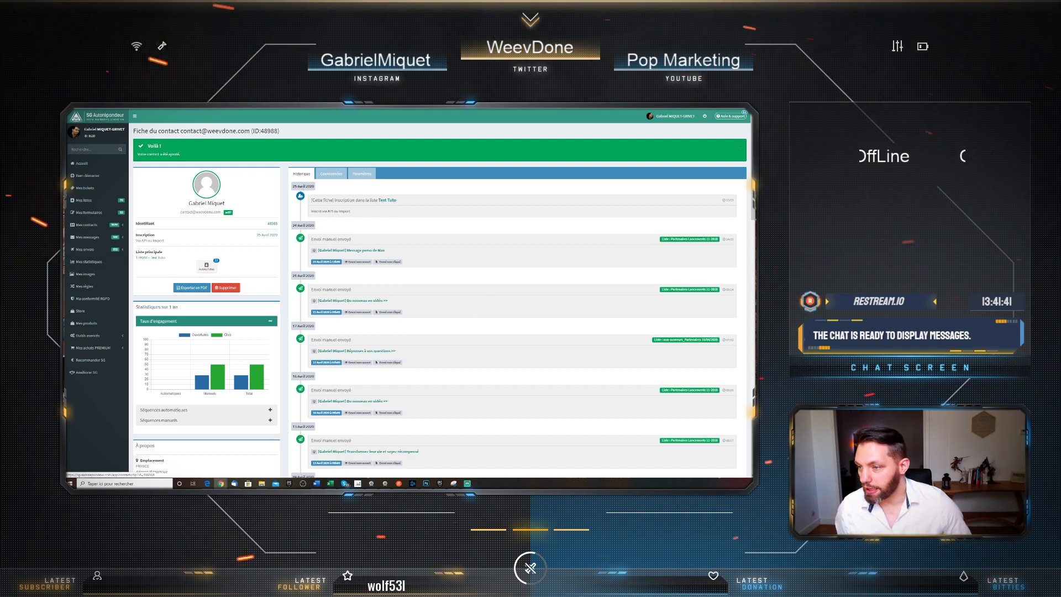
Filter the contact lists by 'test' and expand Mes messages in the sidebar
left_click(88, 201)
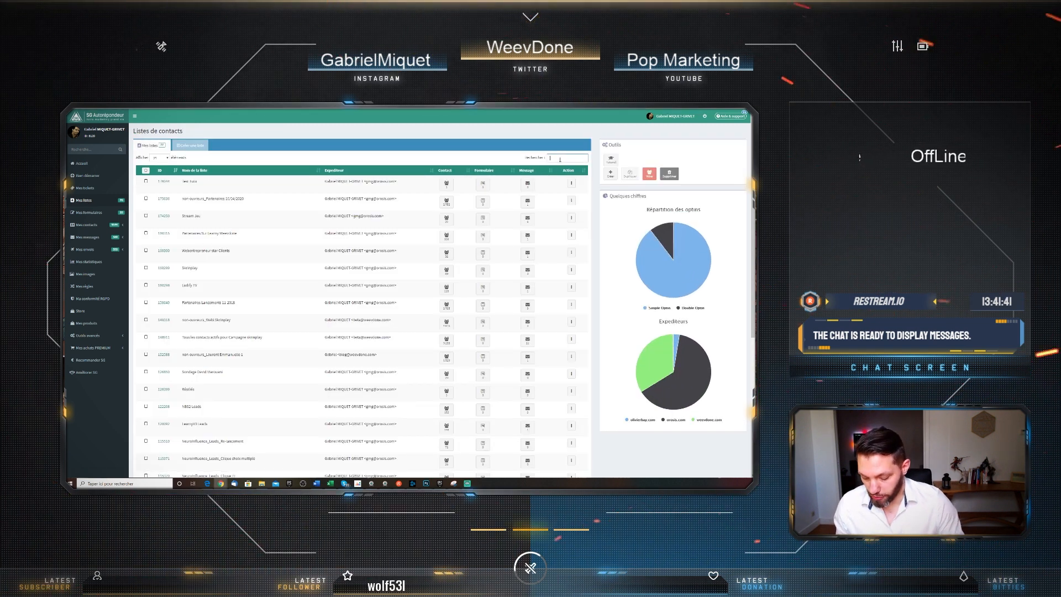
type("test")
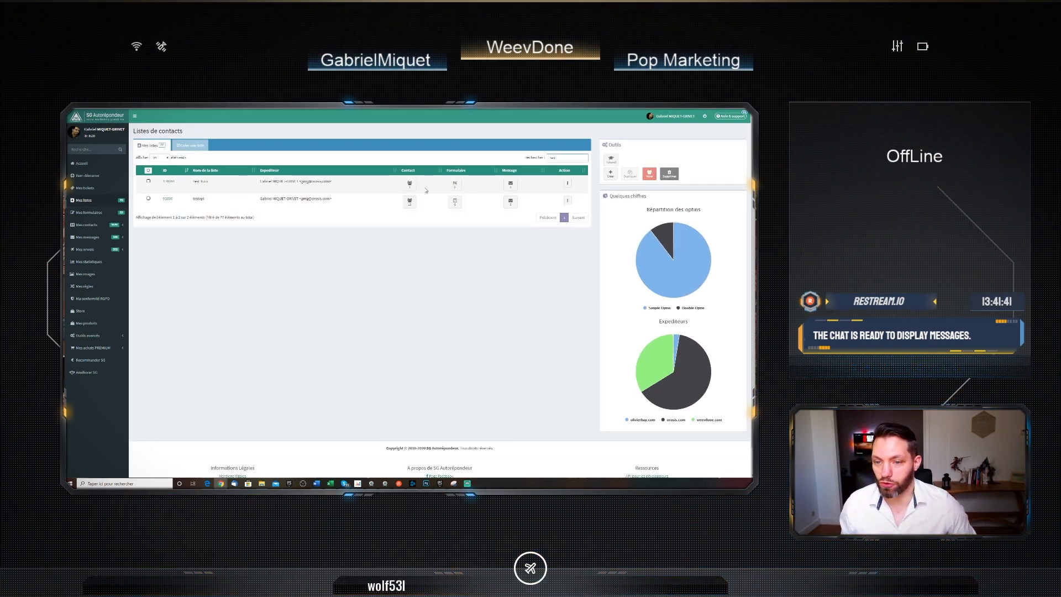
mouse_move(409, 185)
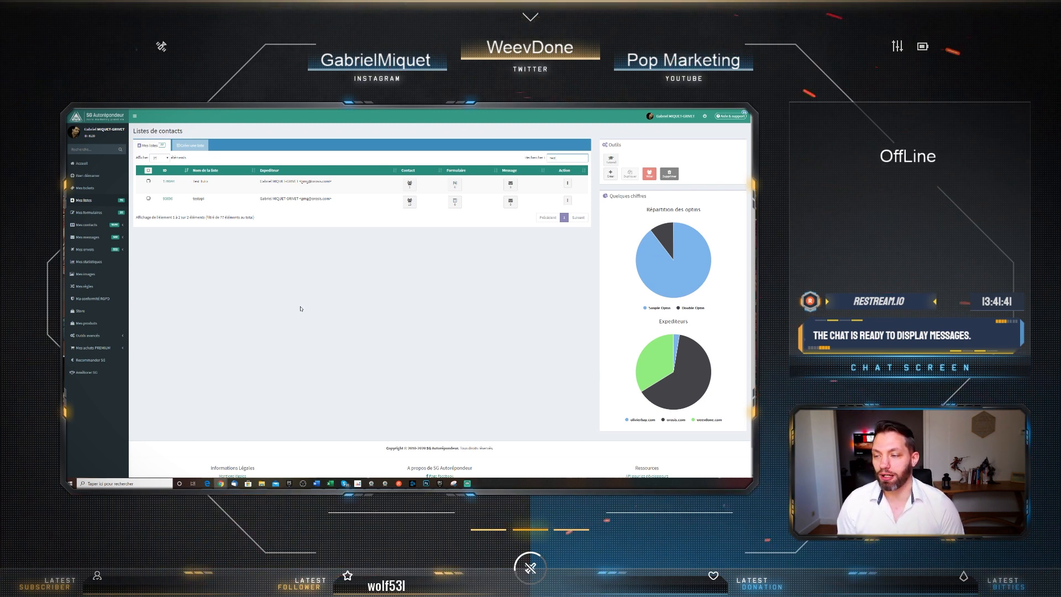
left_click(84, 239)
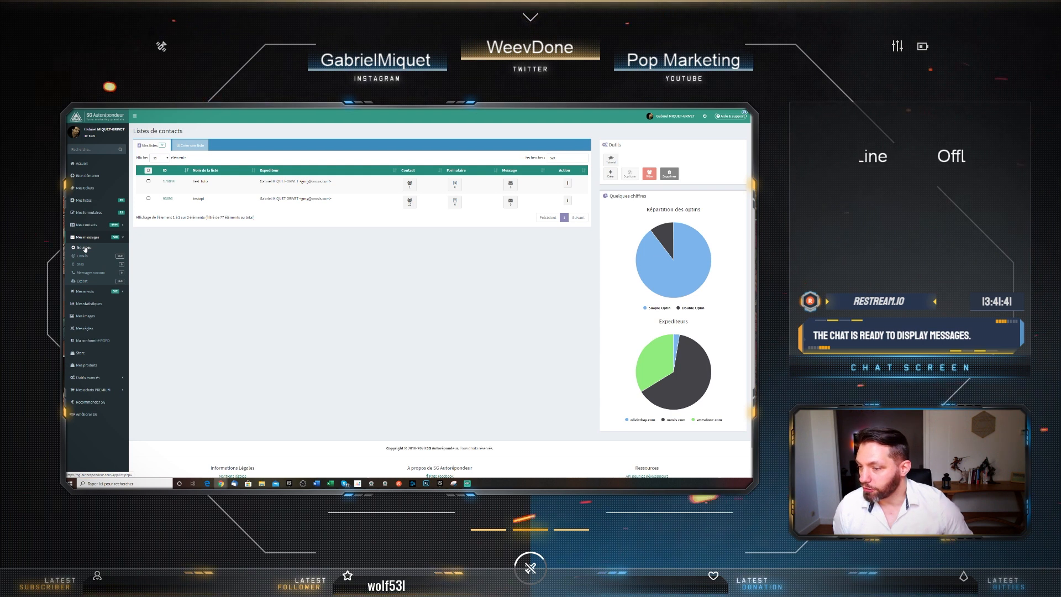
Create a new Email message from Mes messages > Créer
left_click(85, 247)
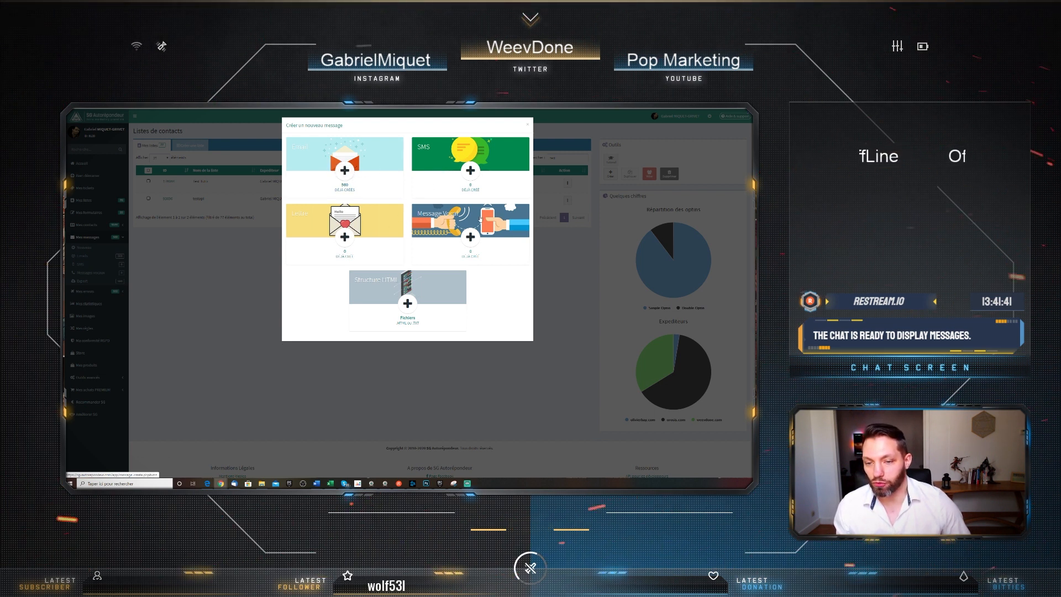
left_click(343, 171)
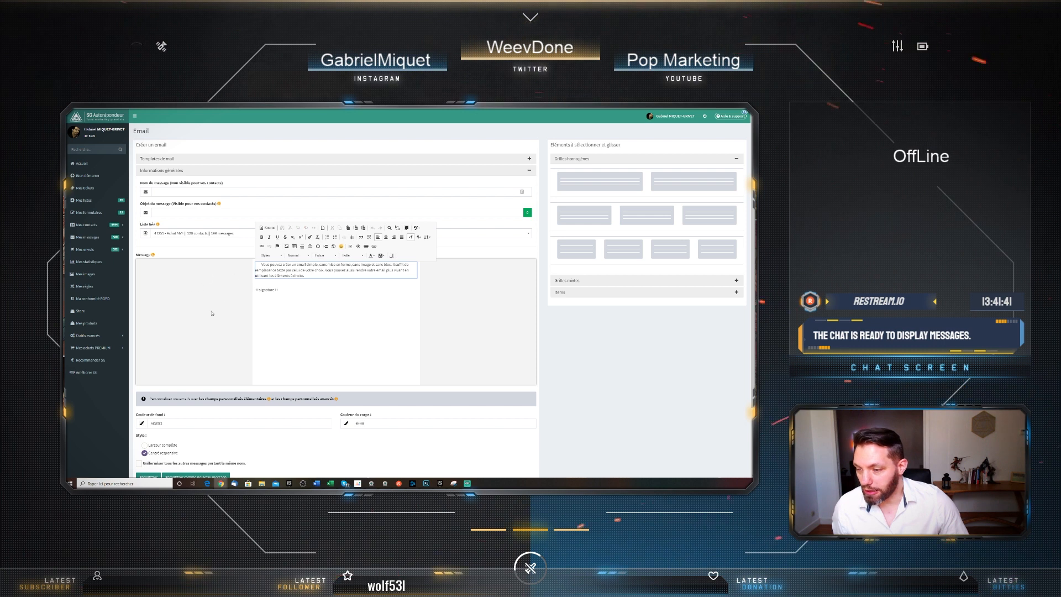
Enter 'Ouvre-moi vite' as the email's Objet du message
mouse_move(357, 276)
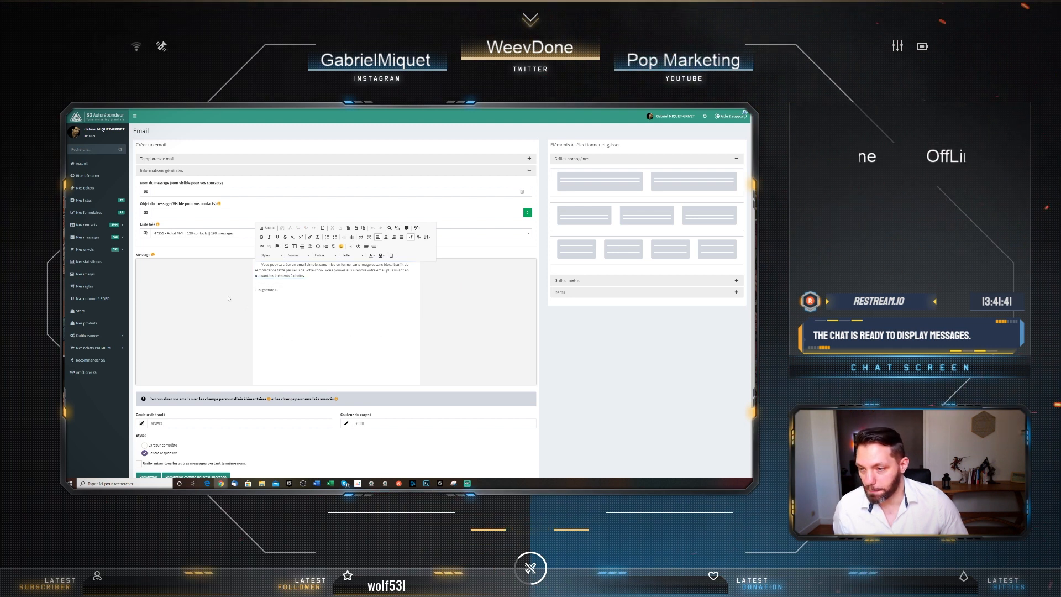
left_click(168, 192)
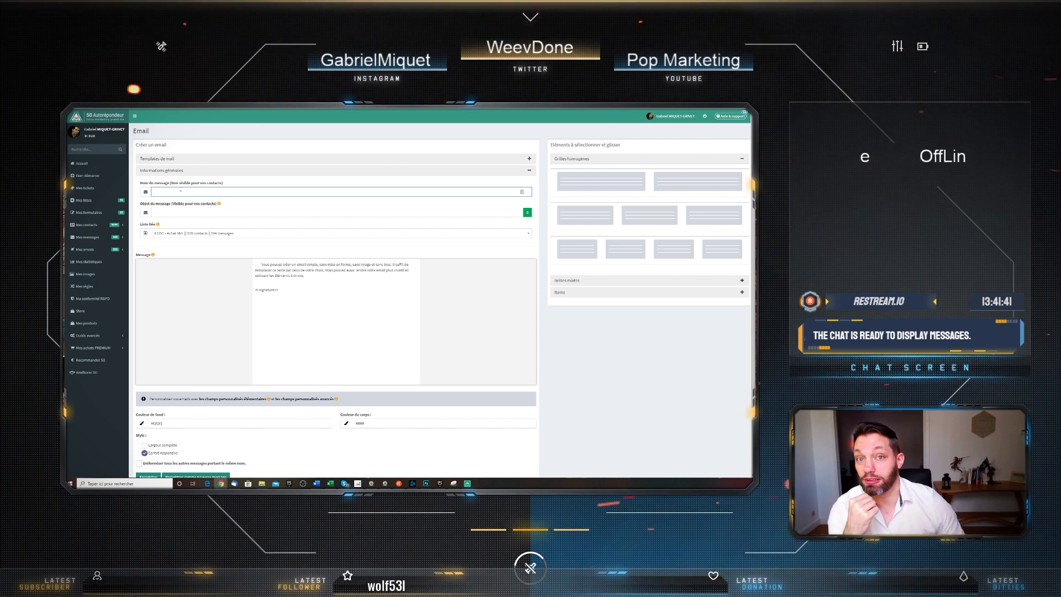
left_click(184, 213)
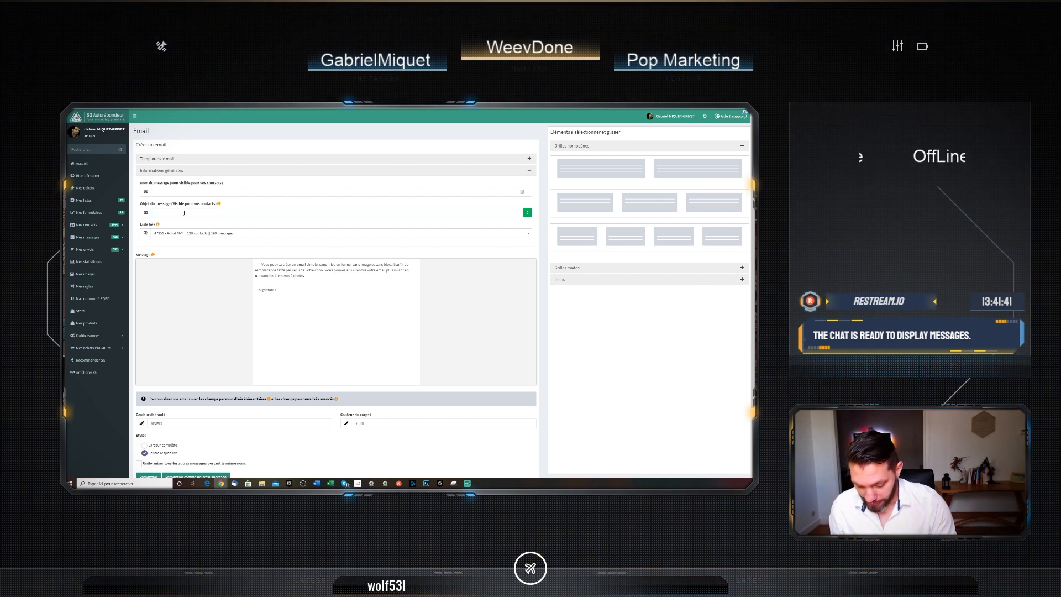
type("Ouvr")
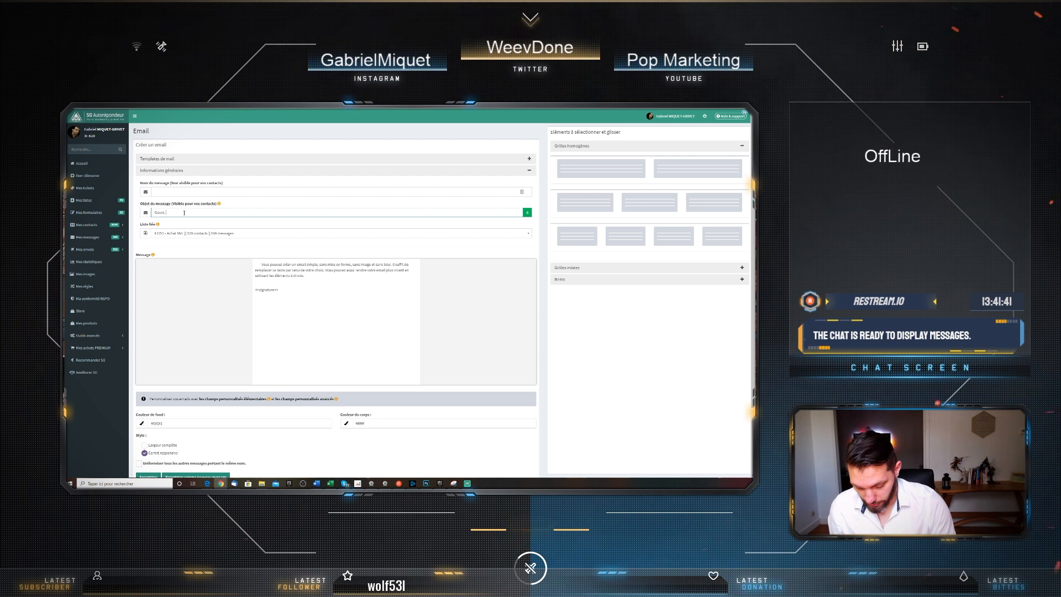
type("e-moi vite")
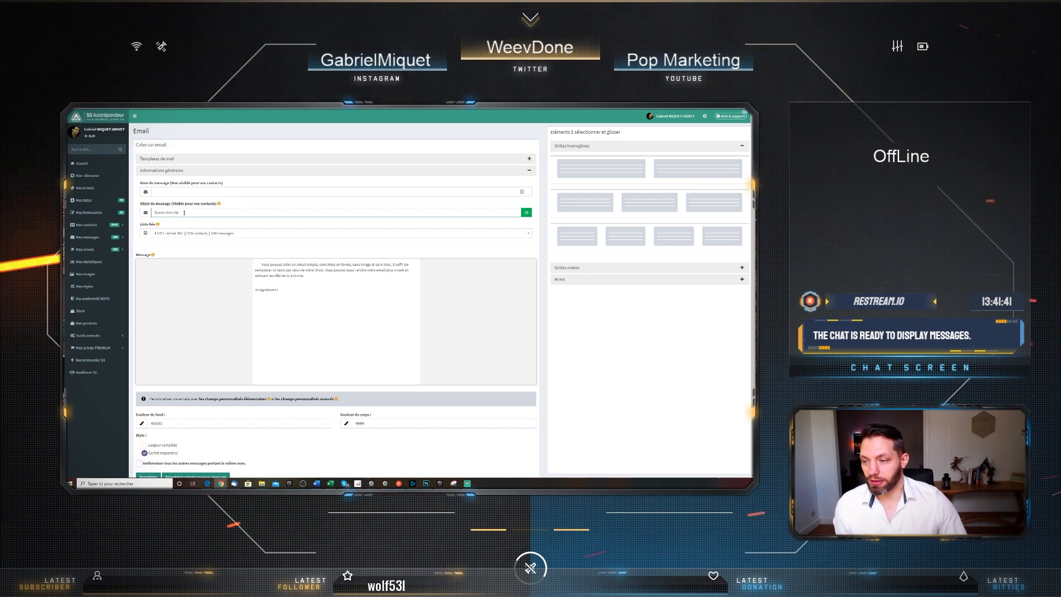
Link the email to the one-contact test list found by searching 'test'
left_click(219, 234)
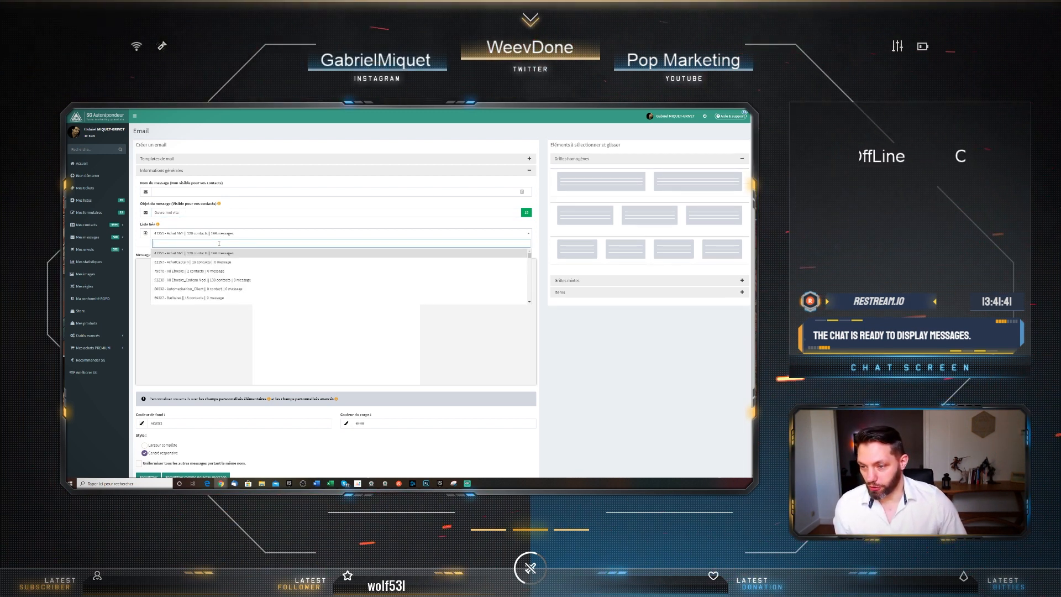
type("test")
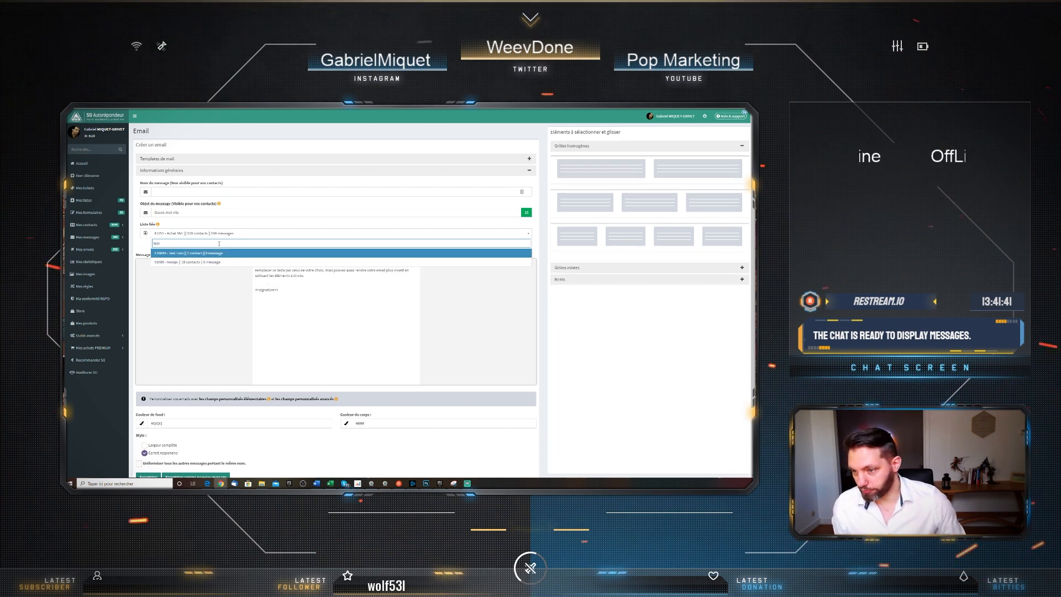
left_click(218, 254)
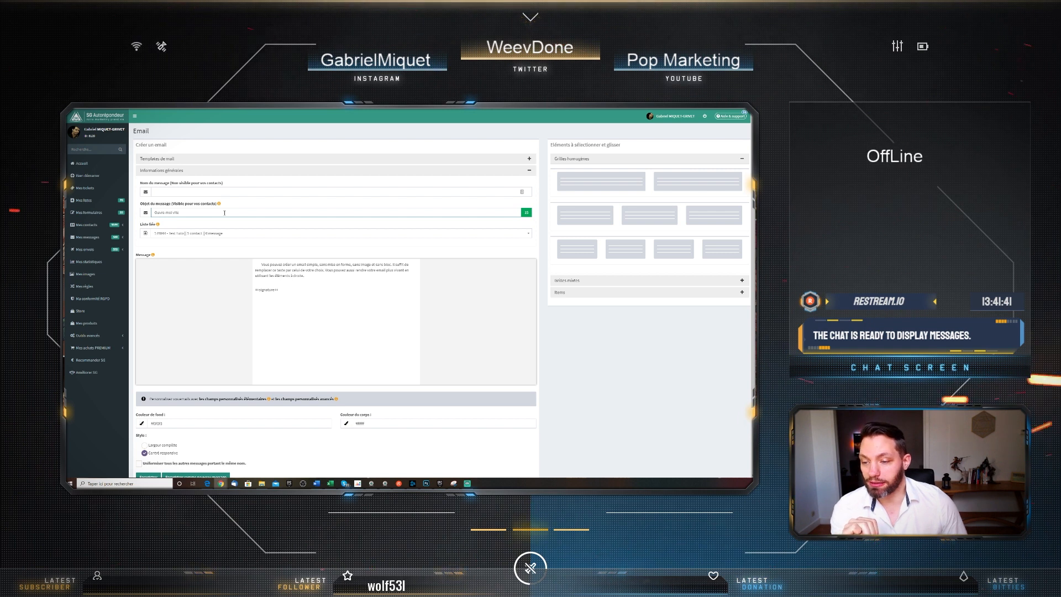
Append ++prenom++ to the subject and name the message 'Premier envoi liste test'
mouse_move(269, 295)
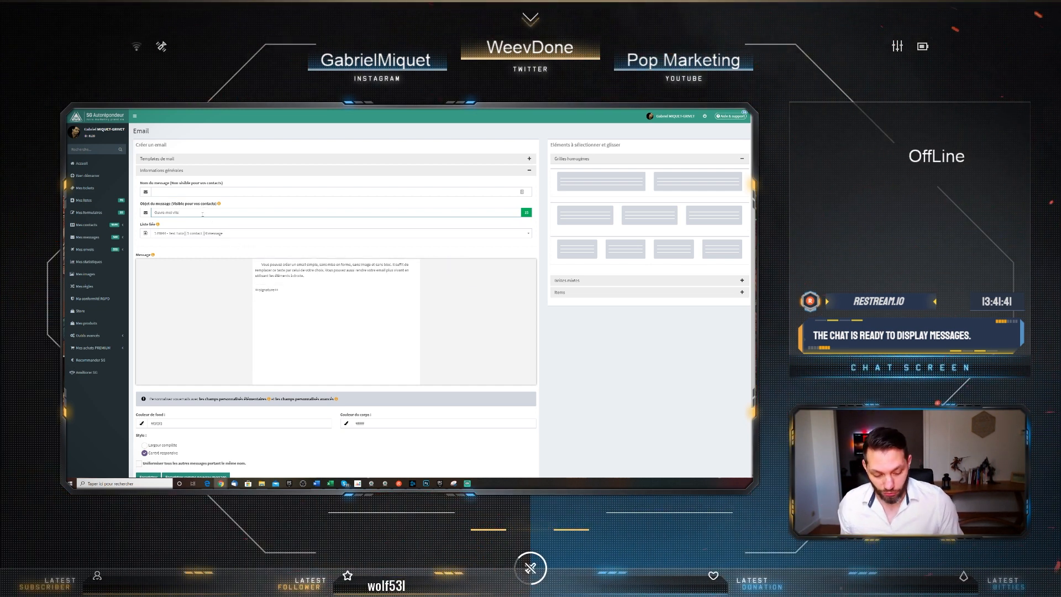
type("prenom++")
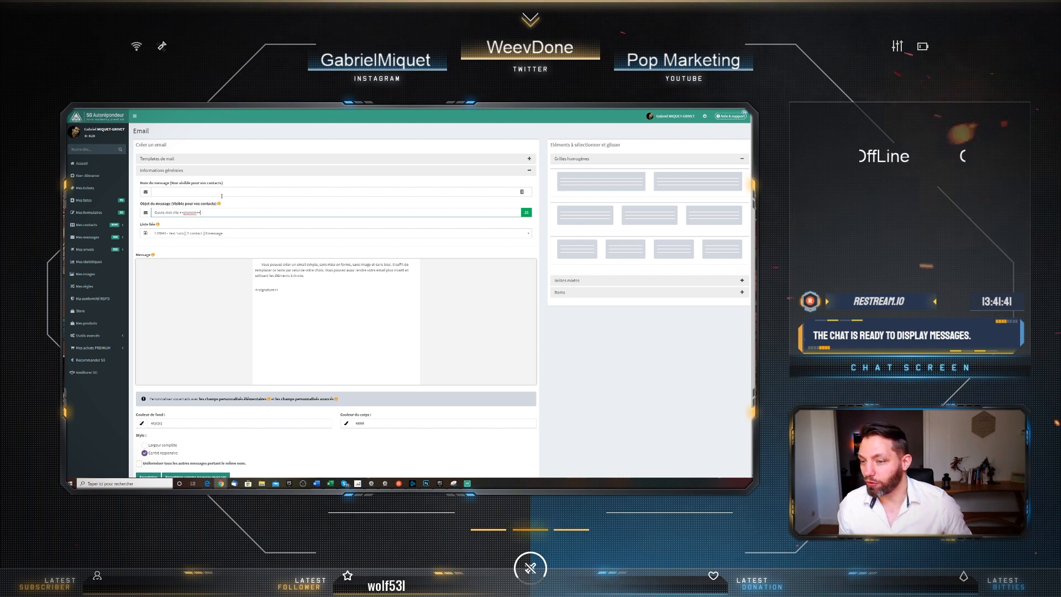
left_click(222, 193)
type("Pre")
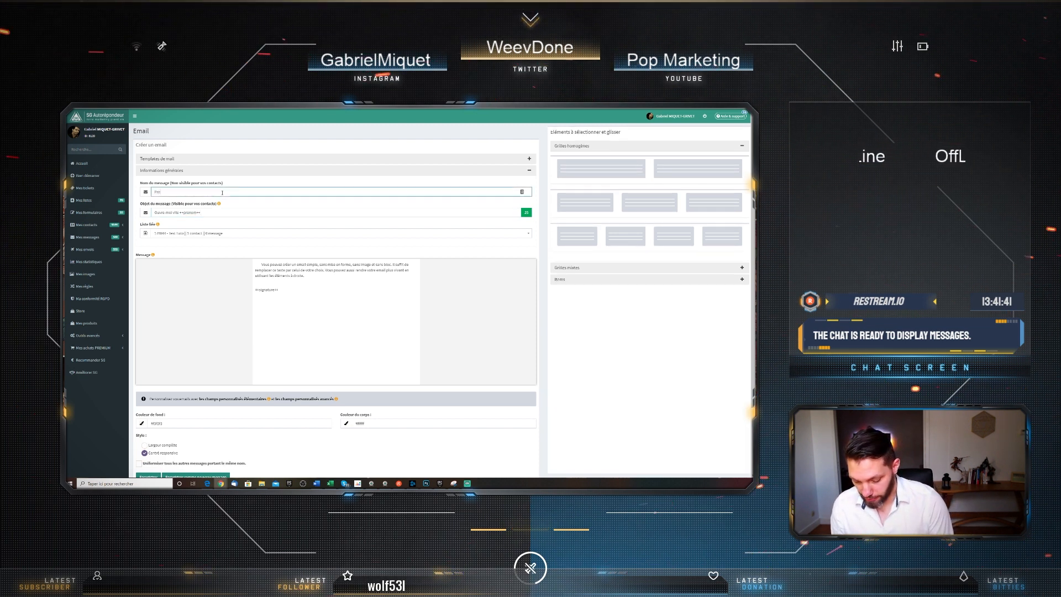
type("mier envoi li")
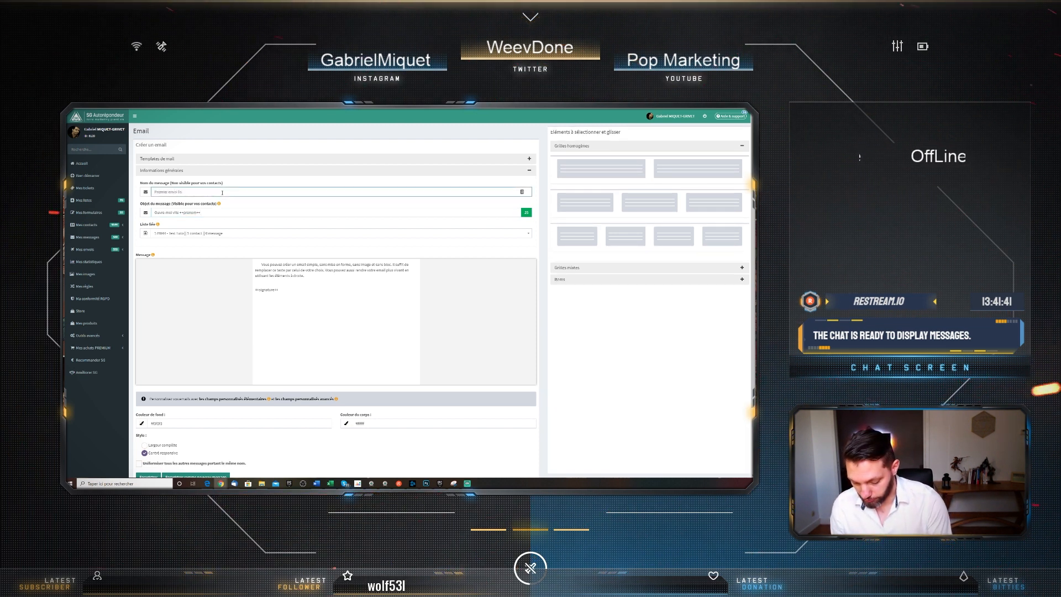
type("ste test")
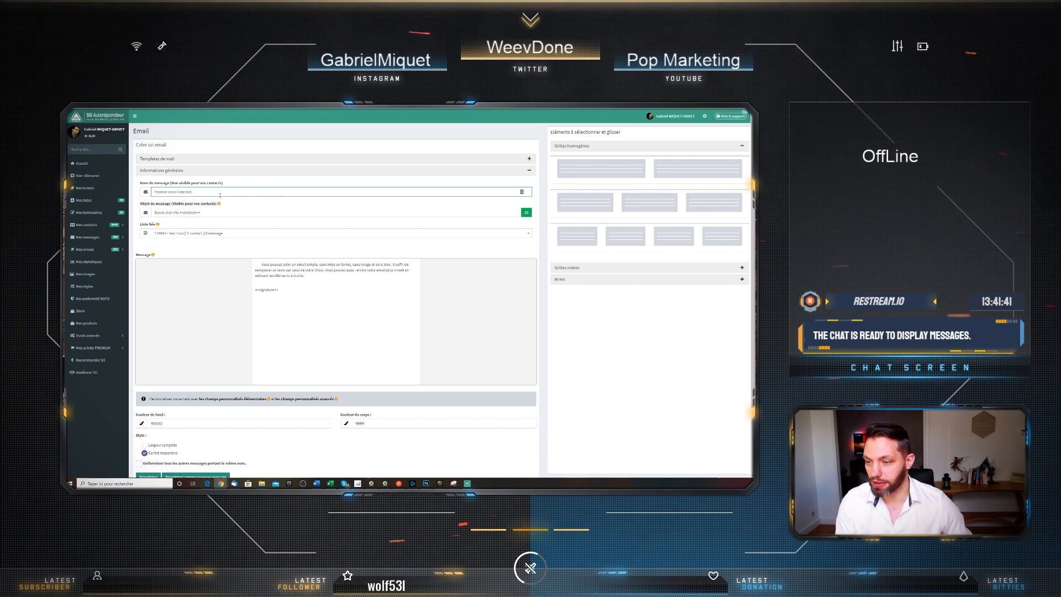
Replace the placeholder body with 'Bonjour ++prenom++' and 'Je tape un email que je vais adresser à des milliers de personnes.'
left_click(305, 277)
left_click_drag(305, 276, 245, 267)
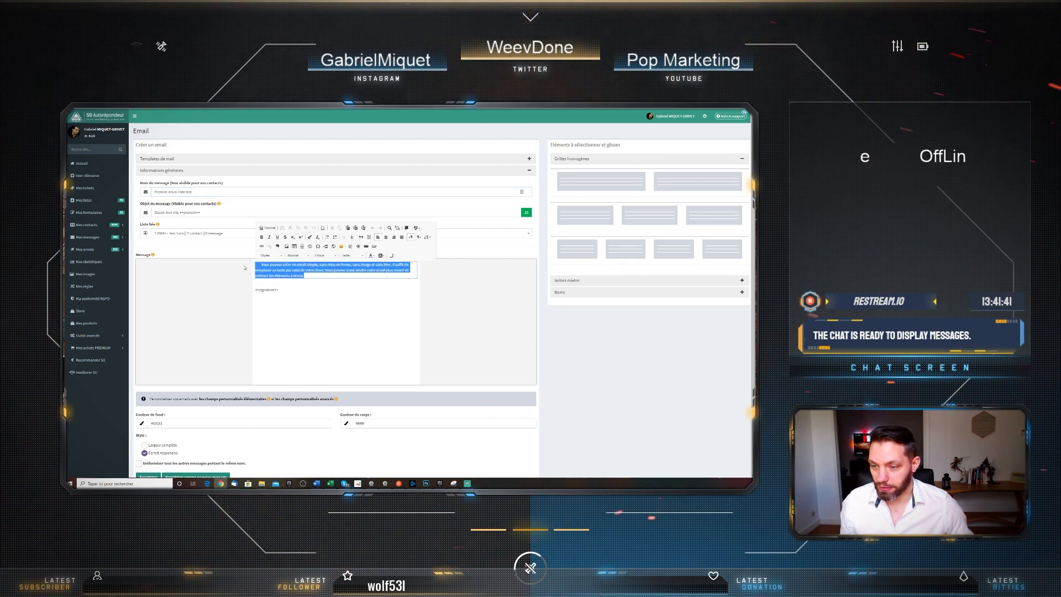
type("Bon")
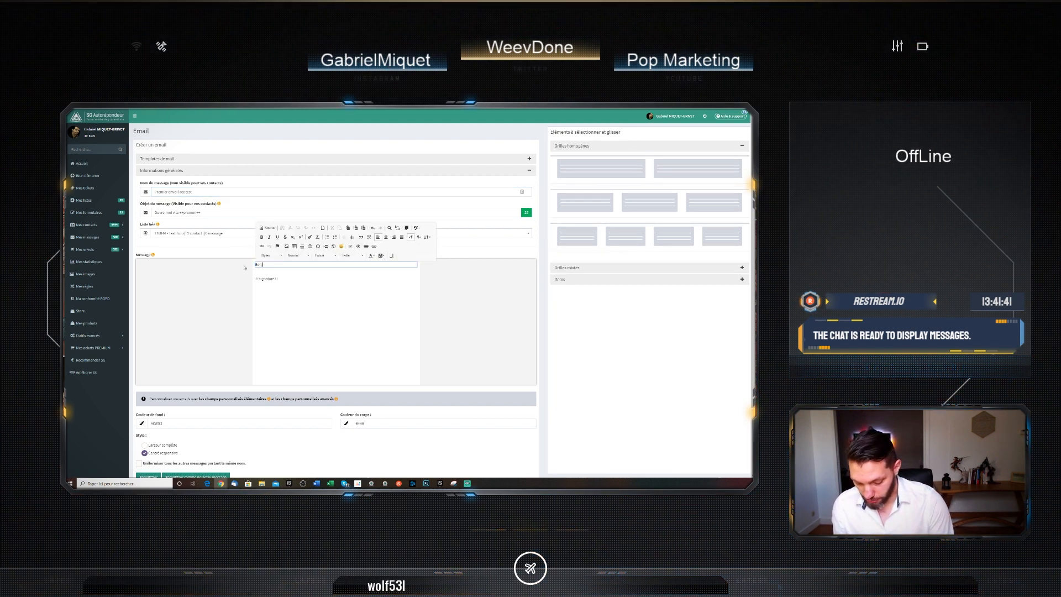
type("jour ++preno")
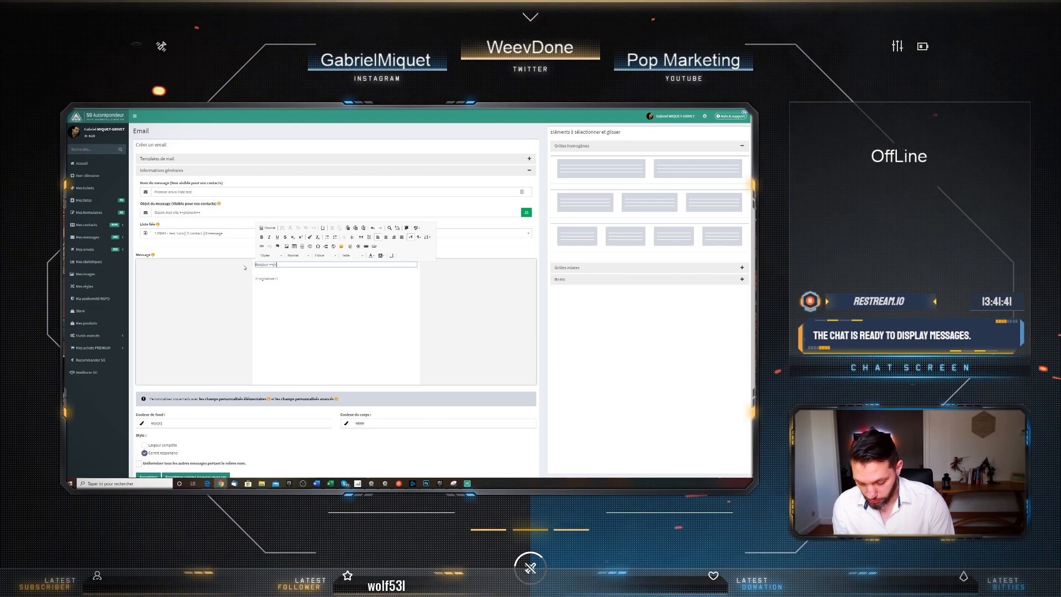
type("m++")
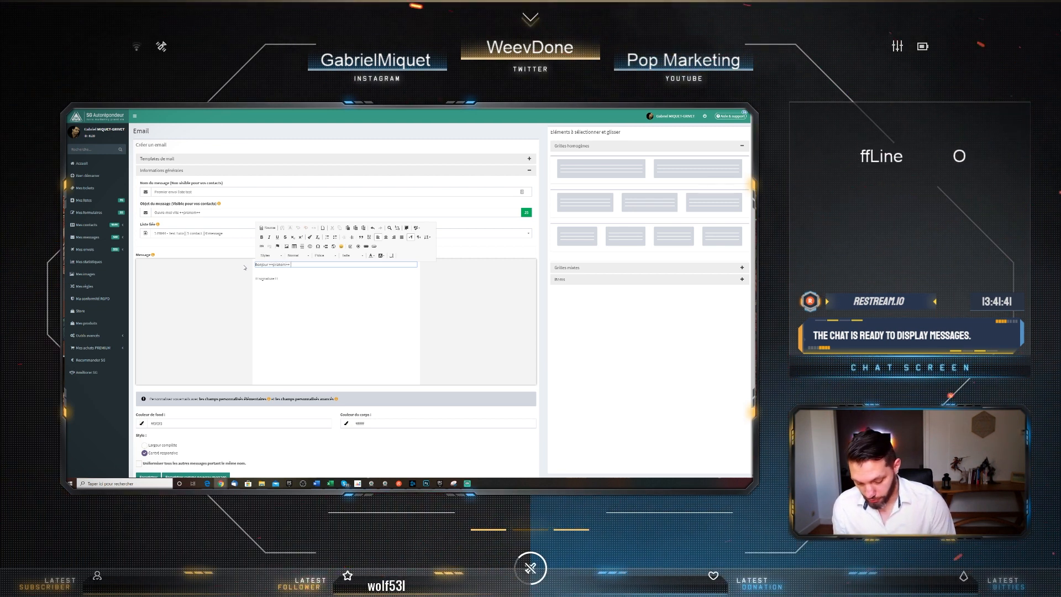
key("Return")
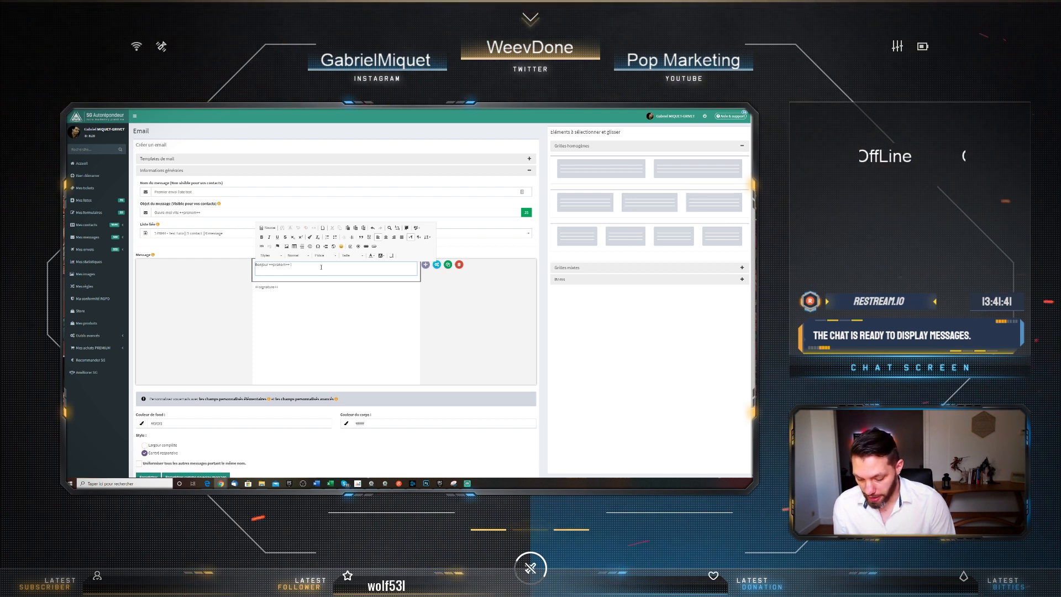
type("Je tape un email")
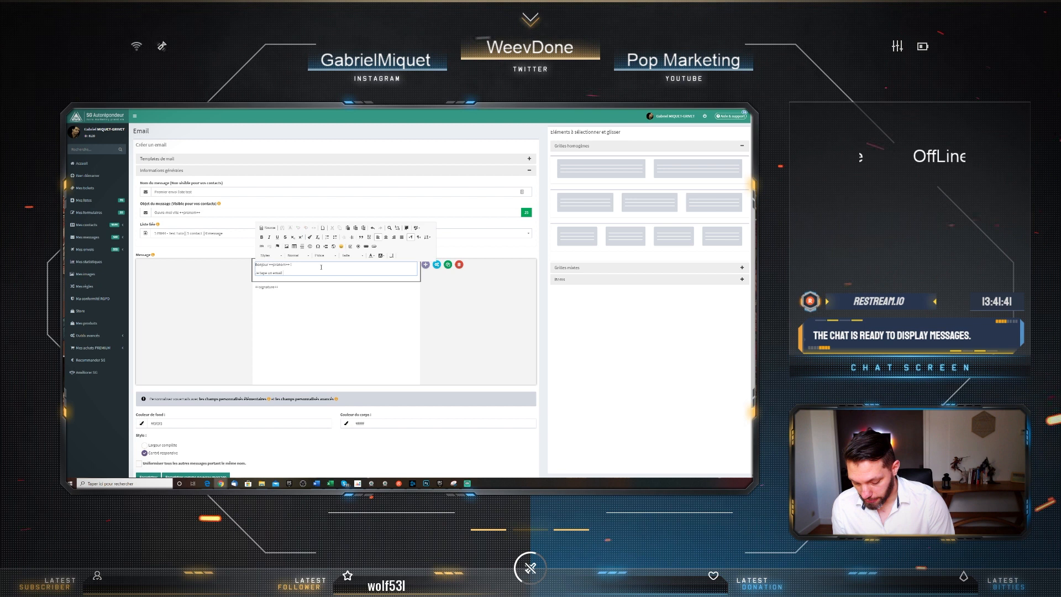
type(" que je vais a")
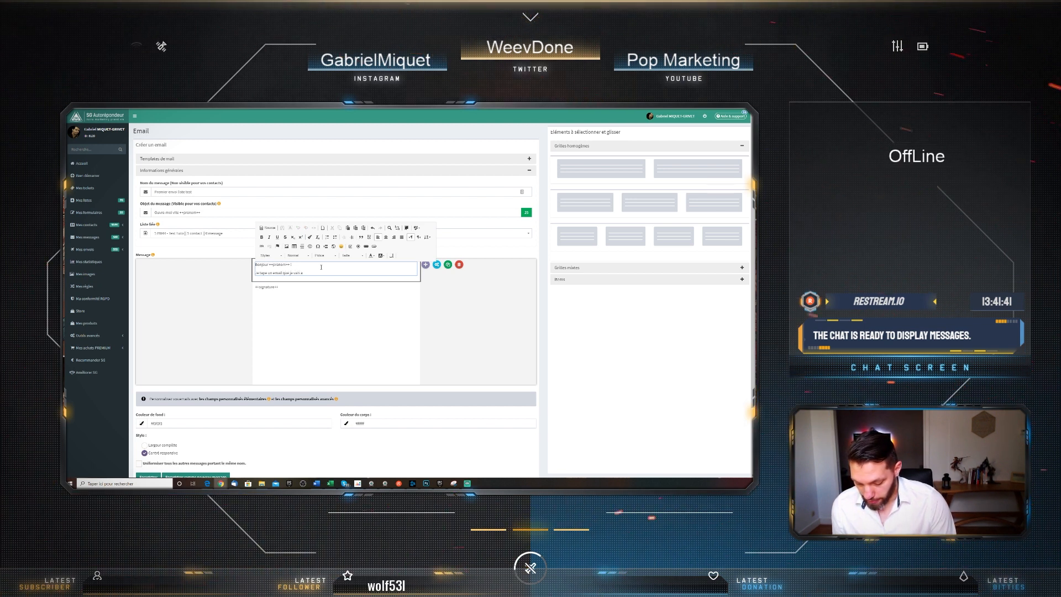
type("dres")
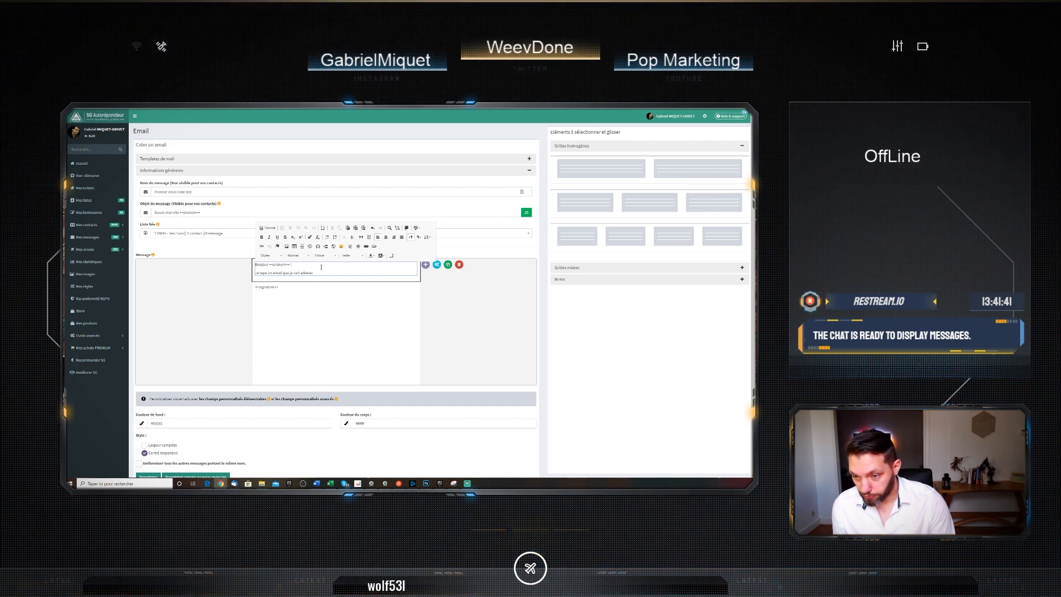
type("ser")
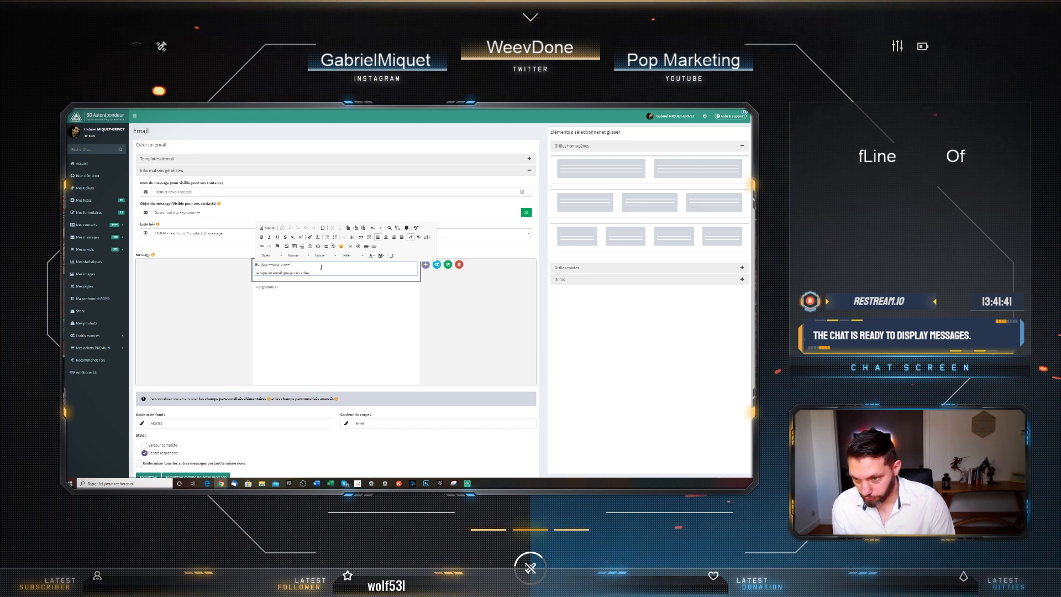
type(" à des m")
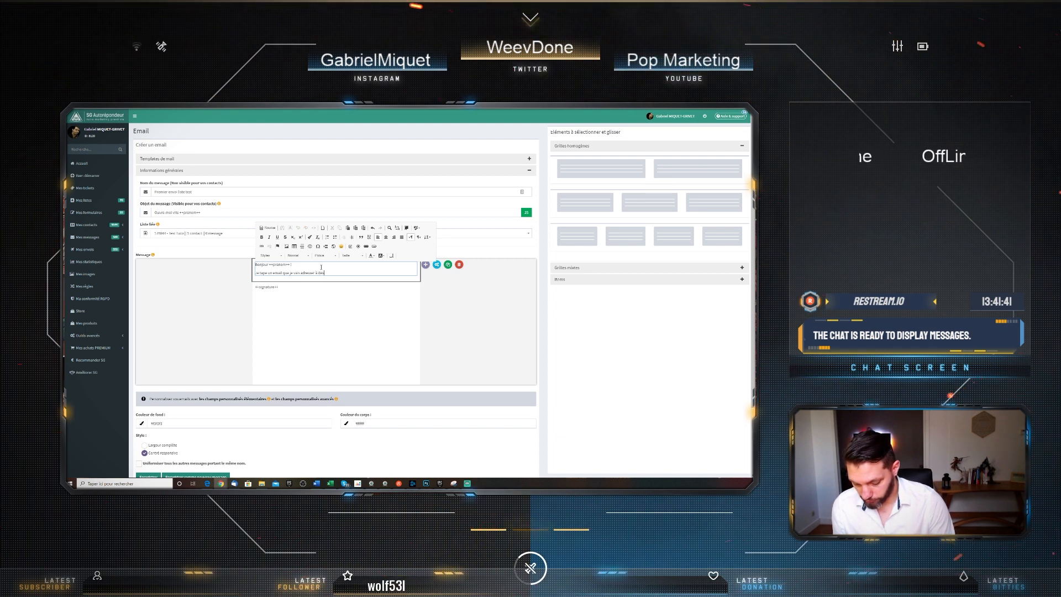
type("illiers de pe")
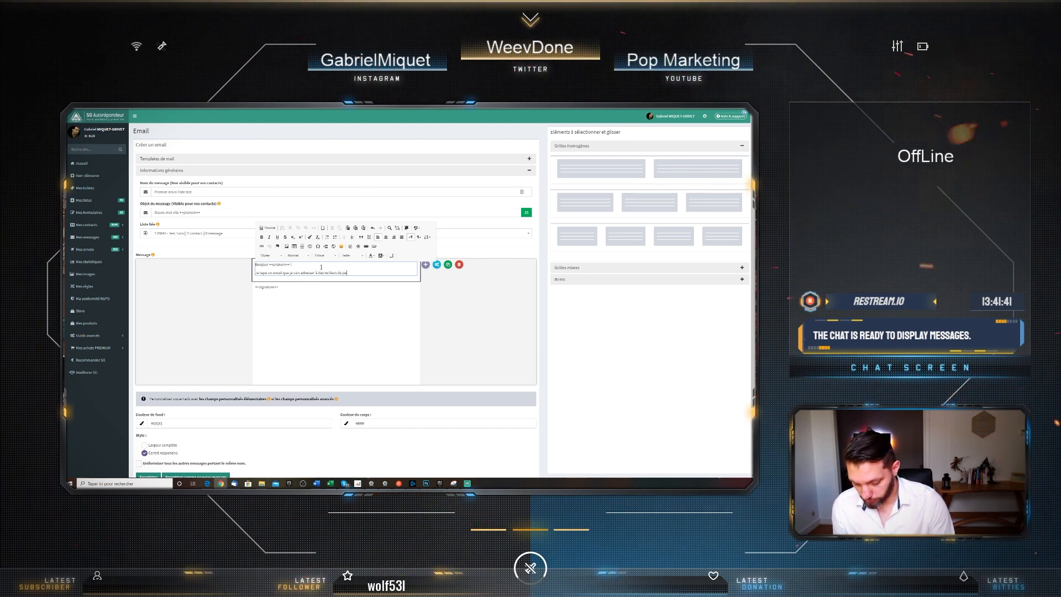
type("rsonnes")
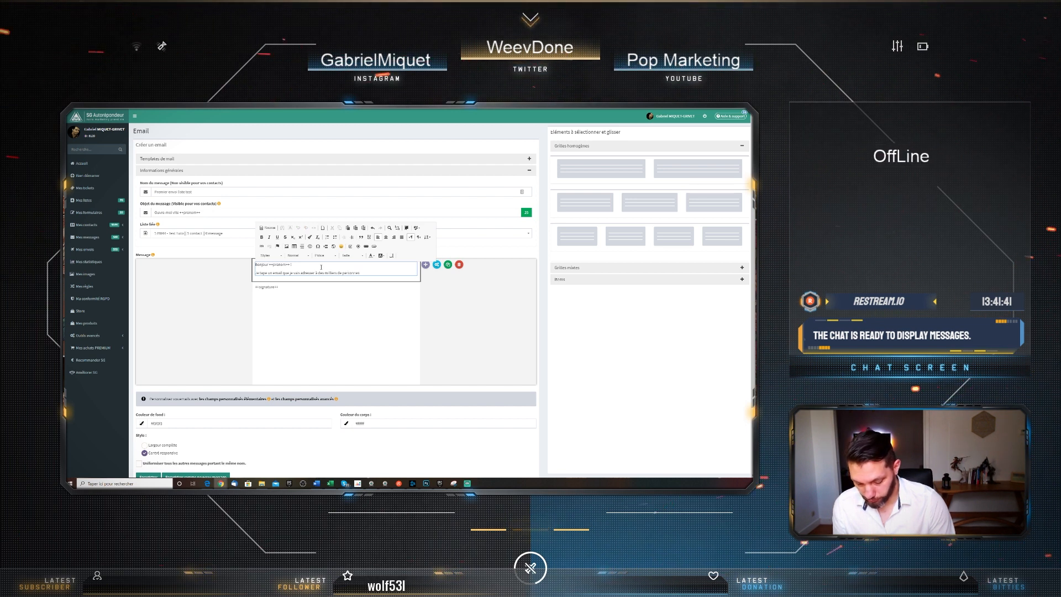
type(".")
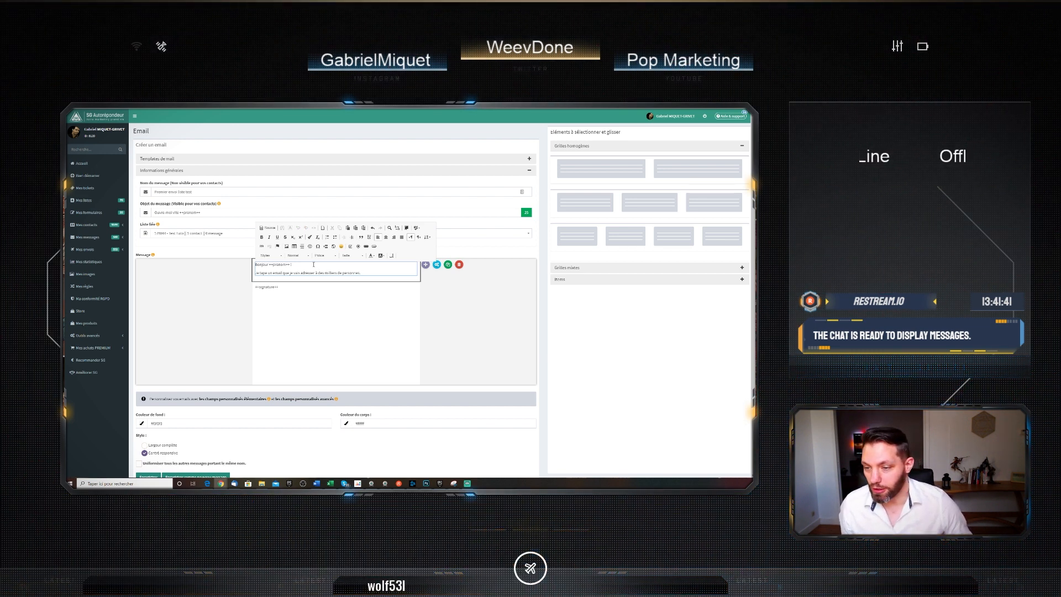
Make the word 'email' in the body sentence bold
double_click(284, 273)
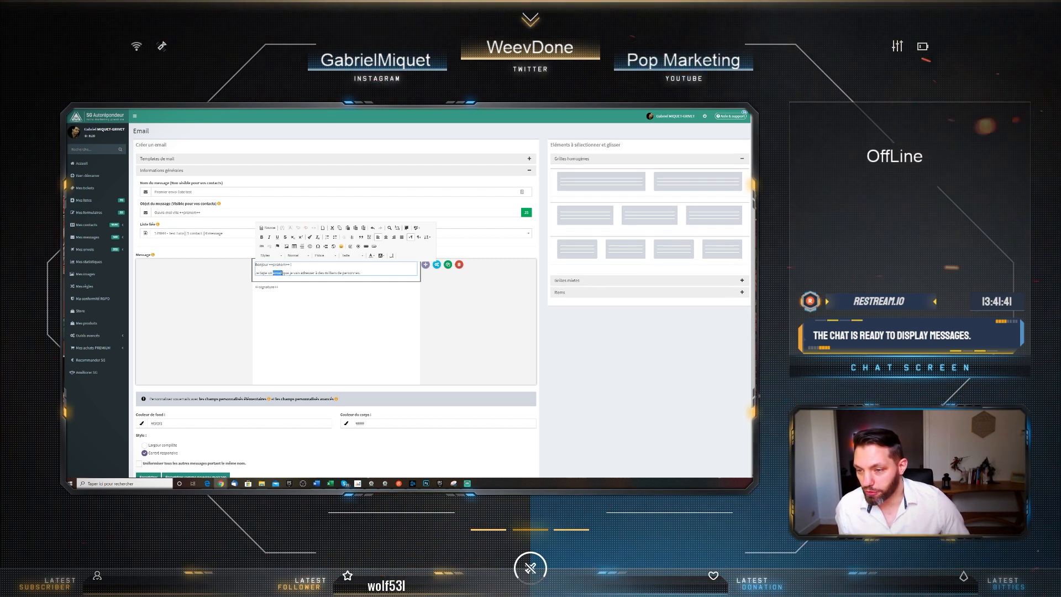
left_click(262, 237)
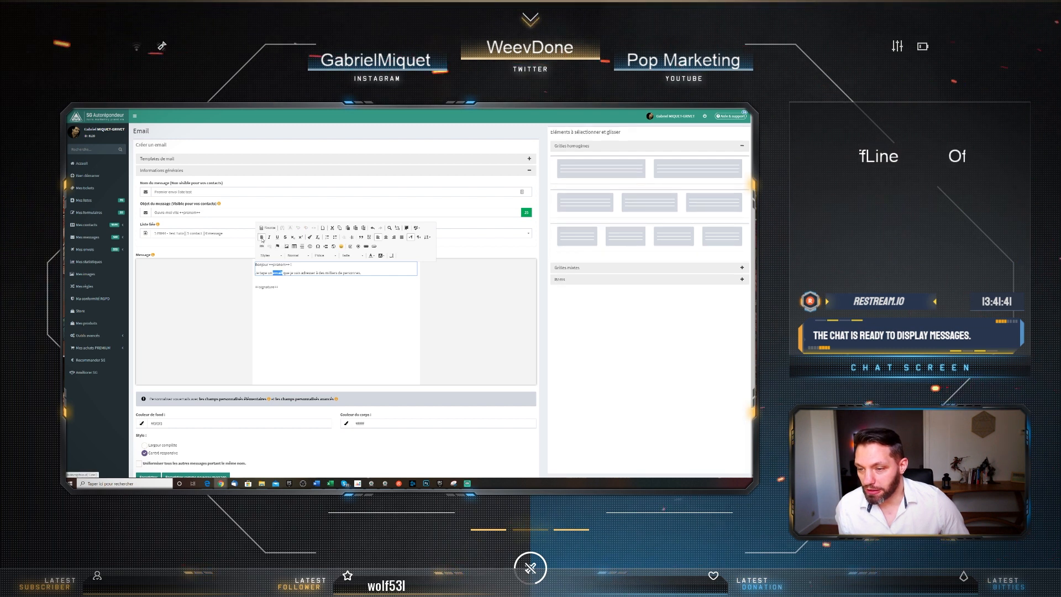
left_click(318, 273)
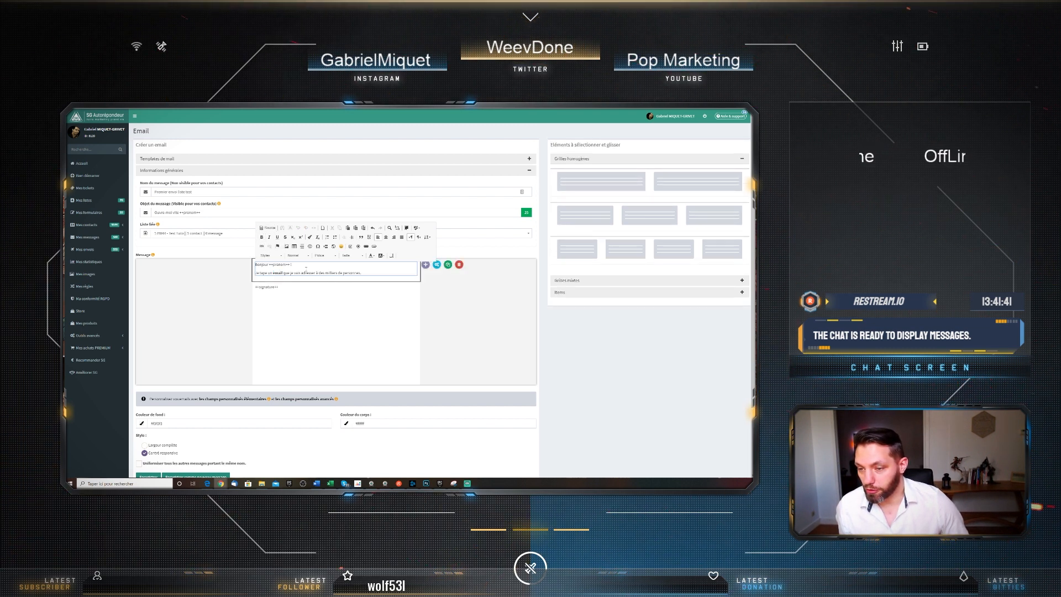
double_click(303, 273)
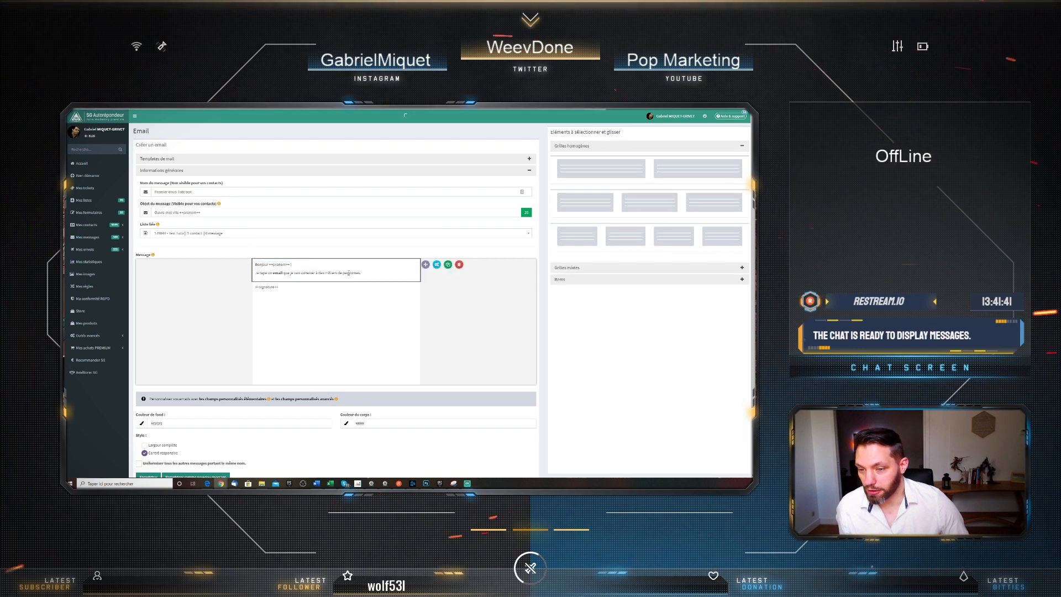
left_click_drag(342, 273, 360, 273)
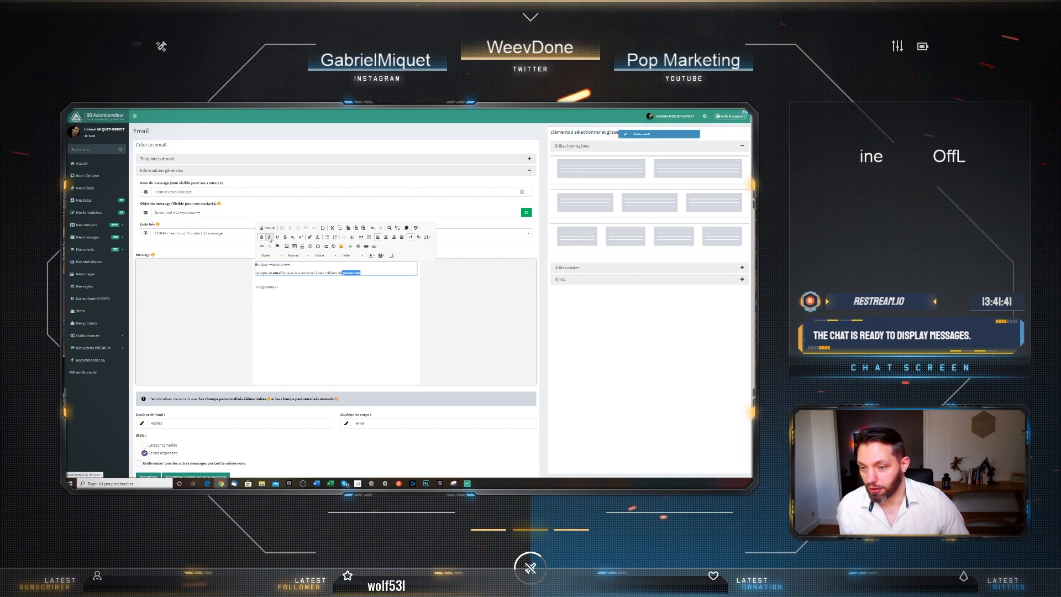
Add a new line 'Cliquez ici' below the sentence
left_click(371, 273)
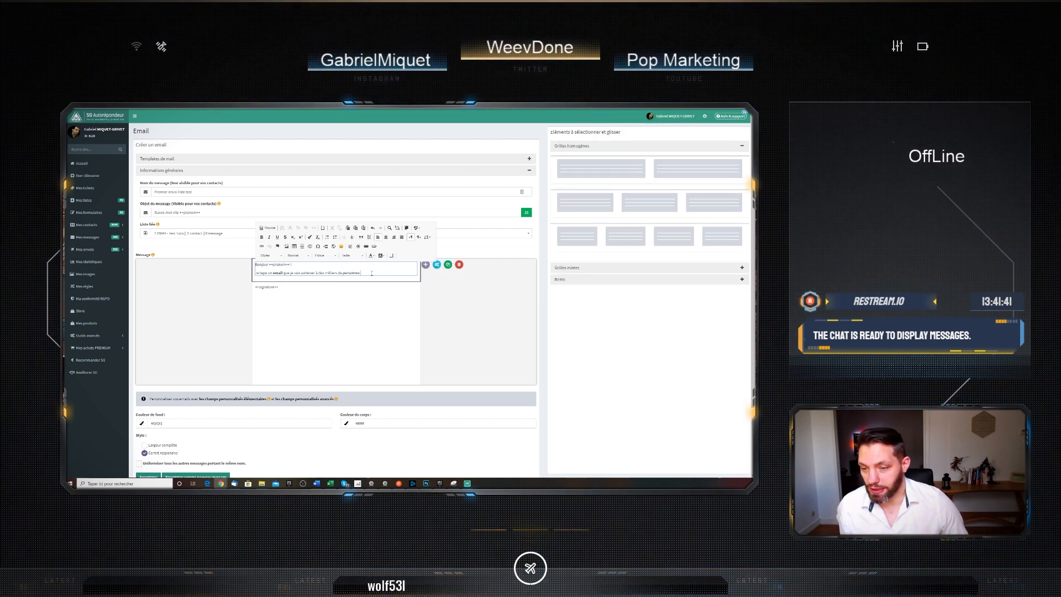
key("Return")
key("Return")
type("Cl")
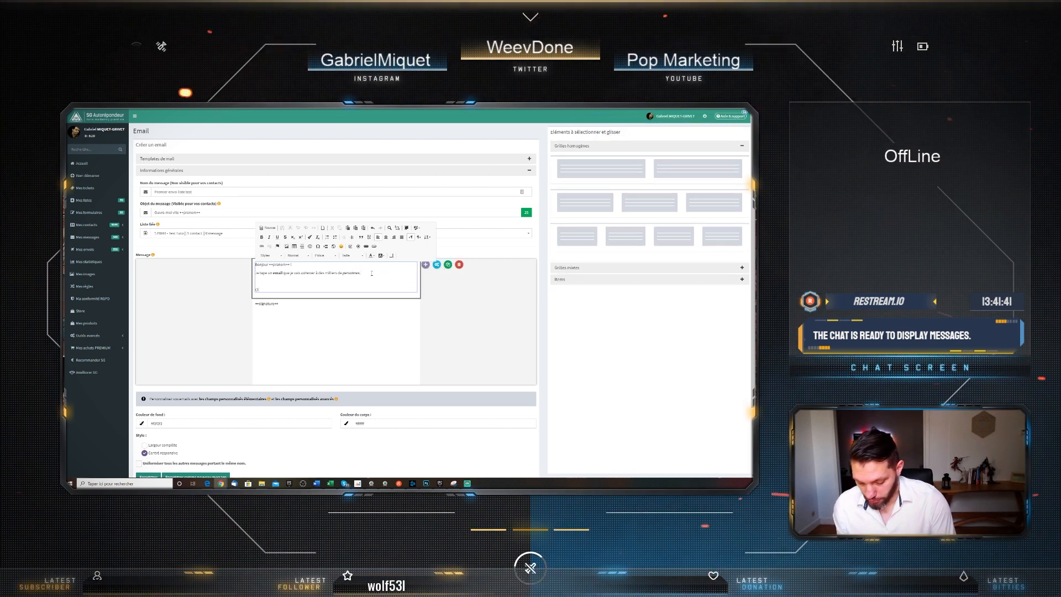
type("iquez ici")
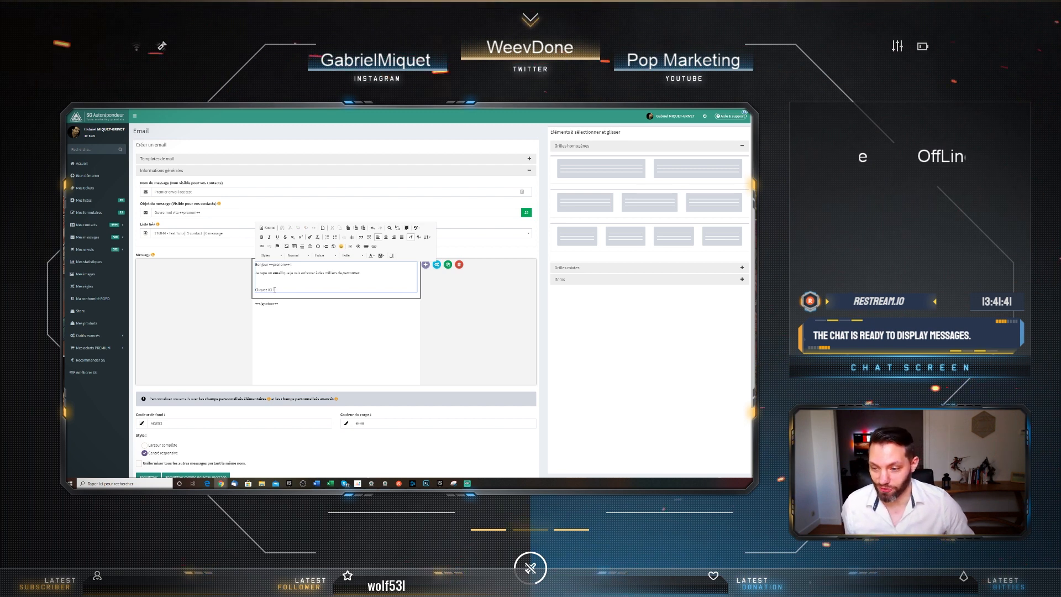
left_click_drag(275, 290, 256, 289)
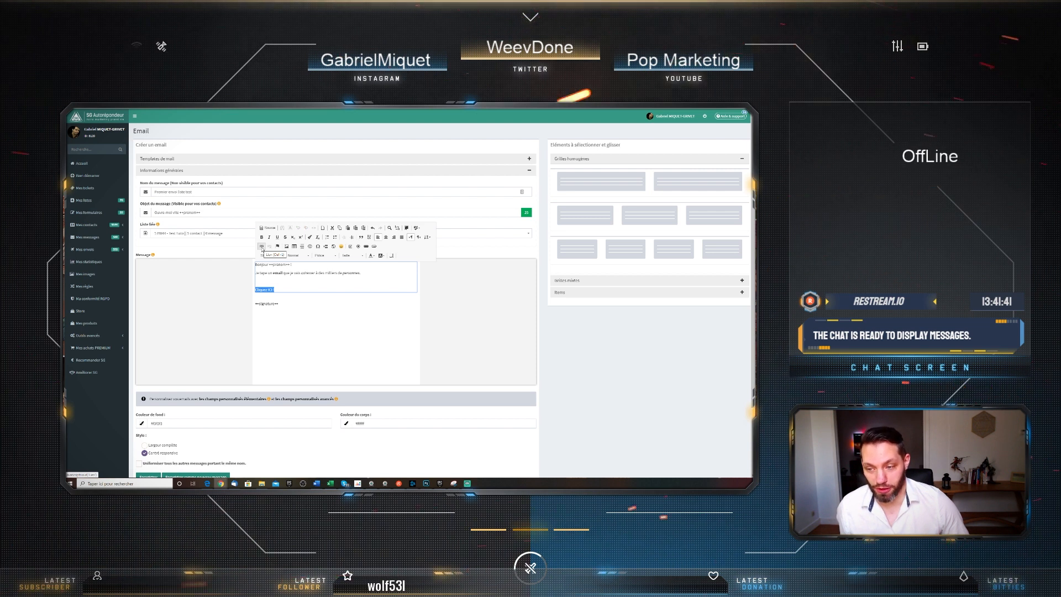
left_click(262, 247)
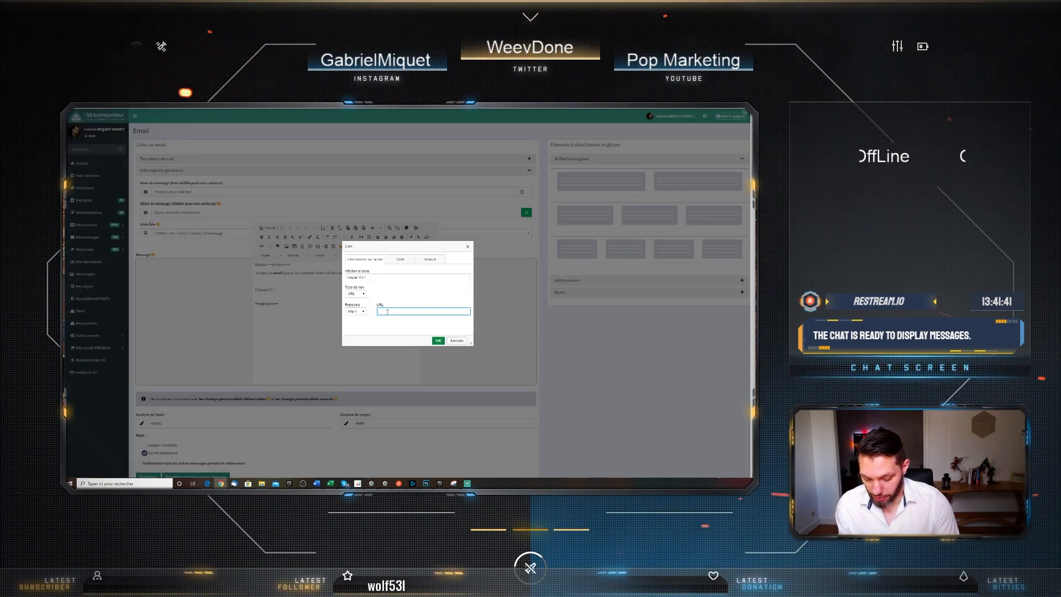
type("www.")
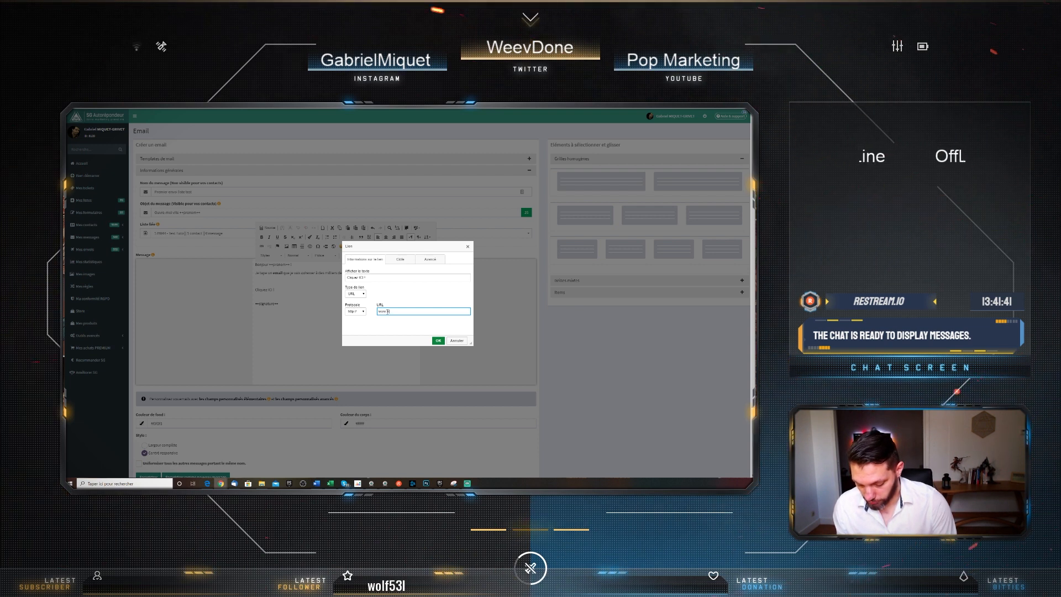
type("weevdon")
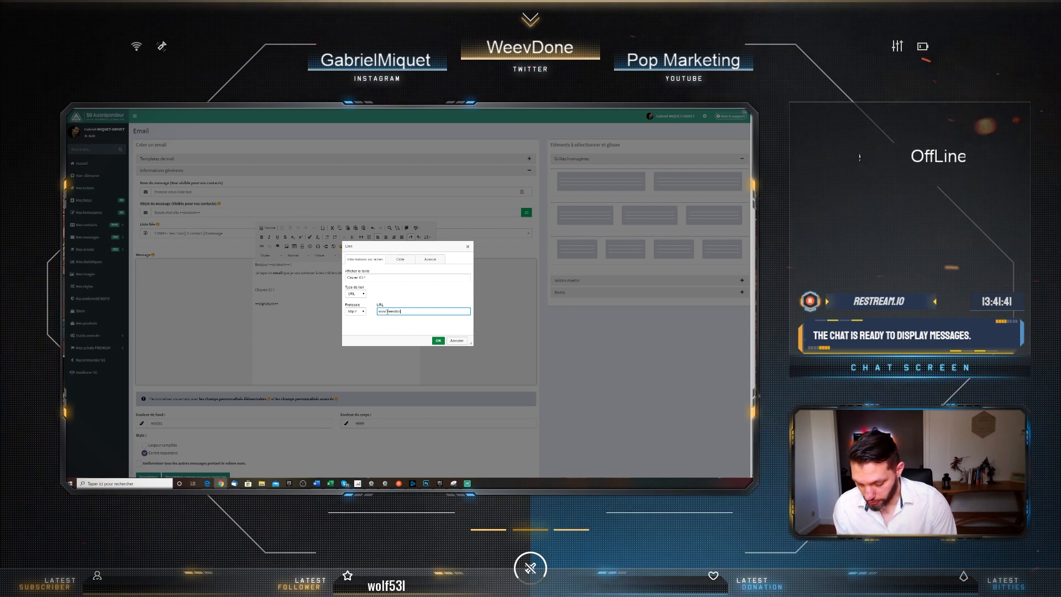
type("e.com/")
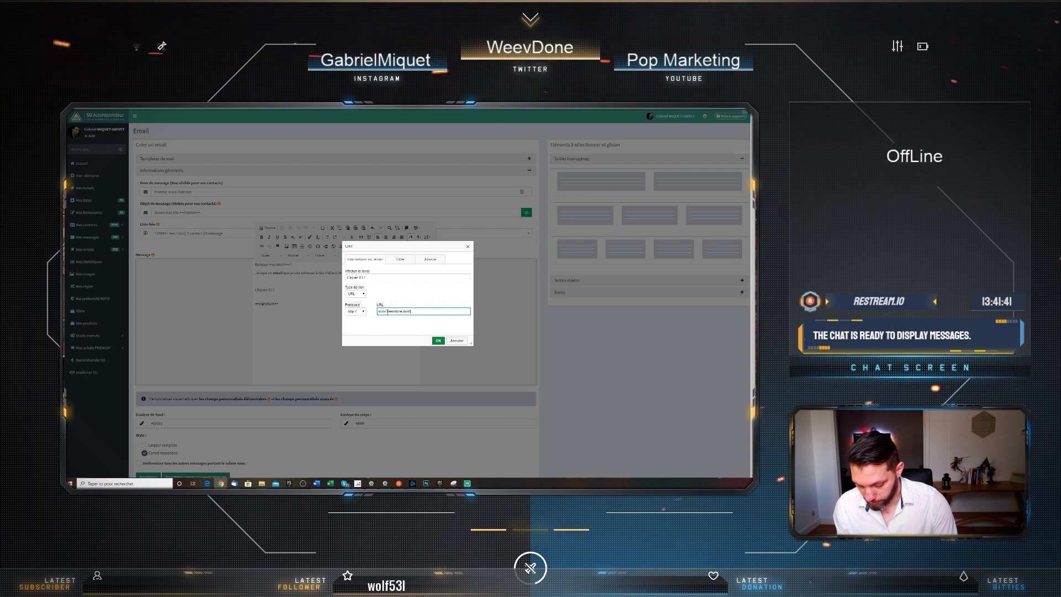
type("blog")
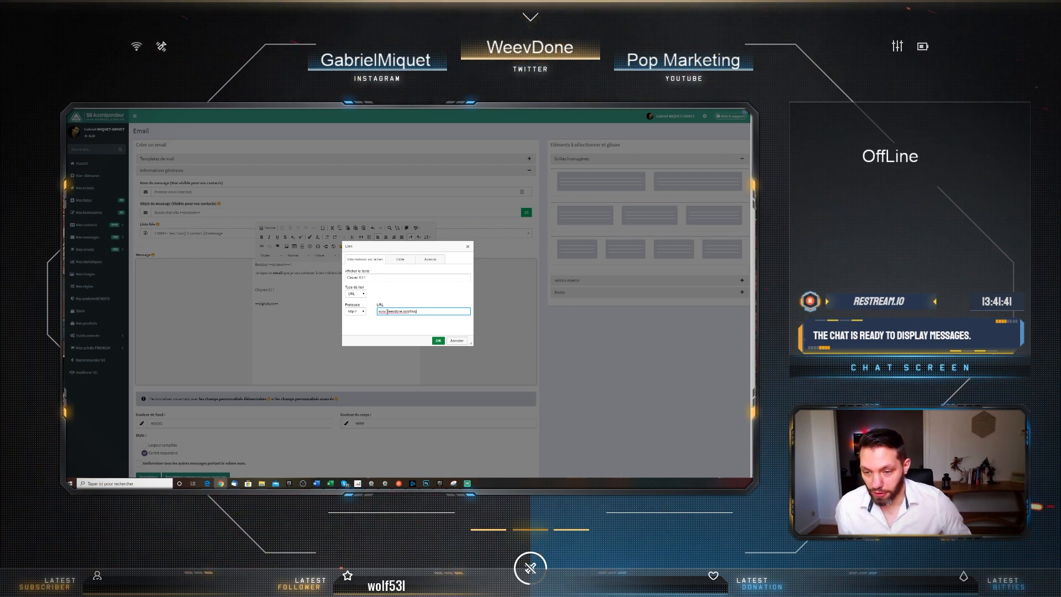
left_click(401, 260)
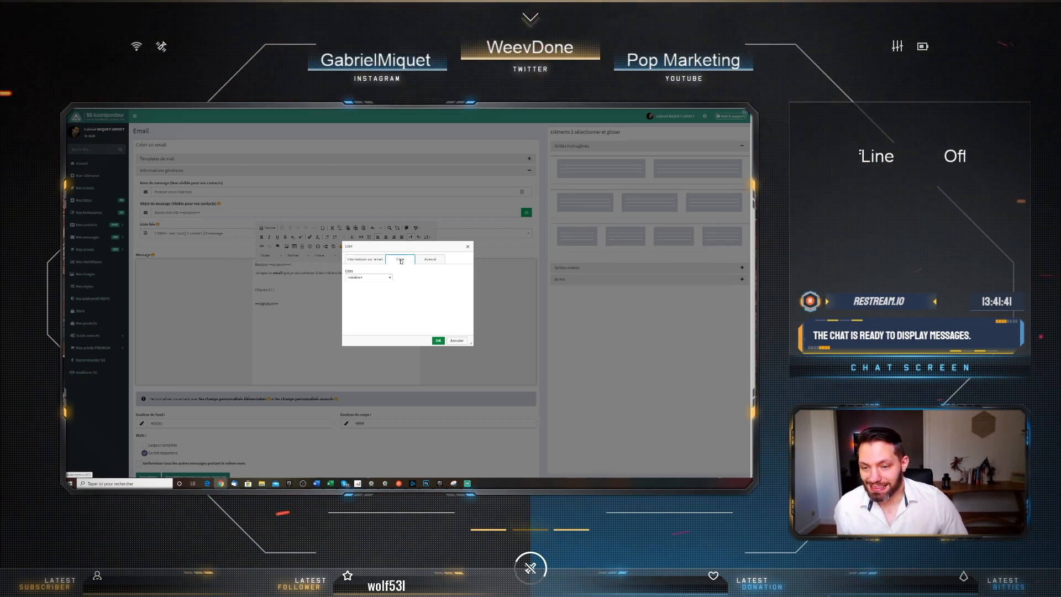
left_click(390, 278)
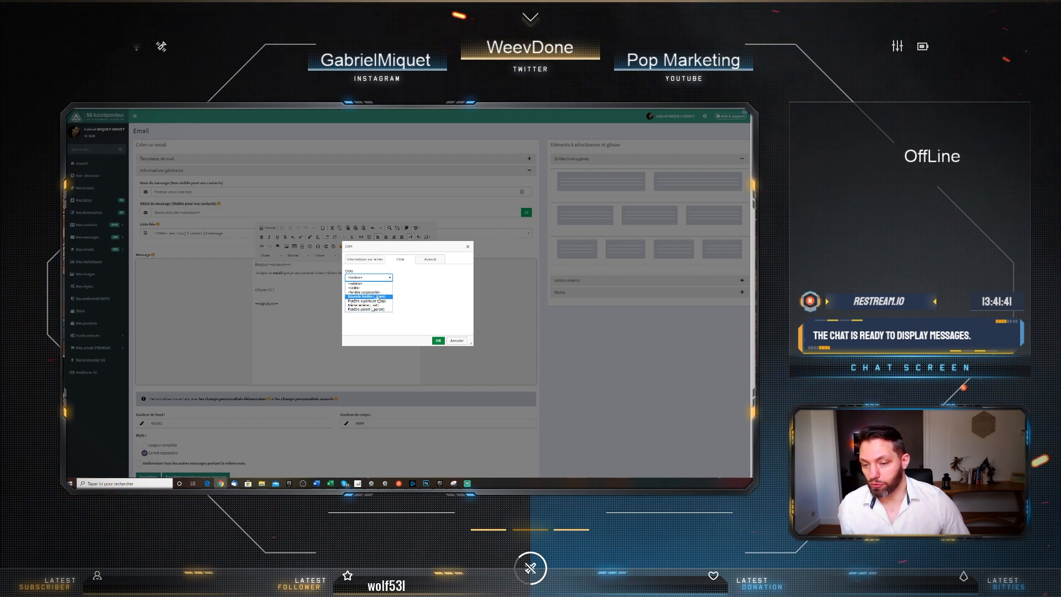
left_click(379, 296)
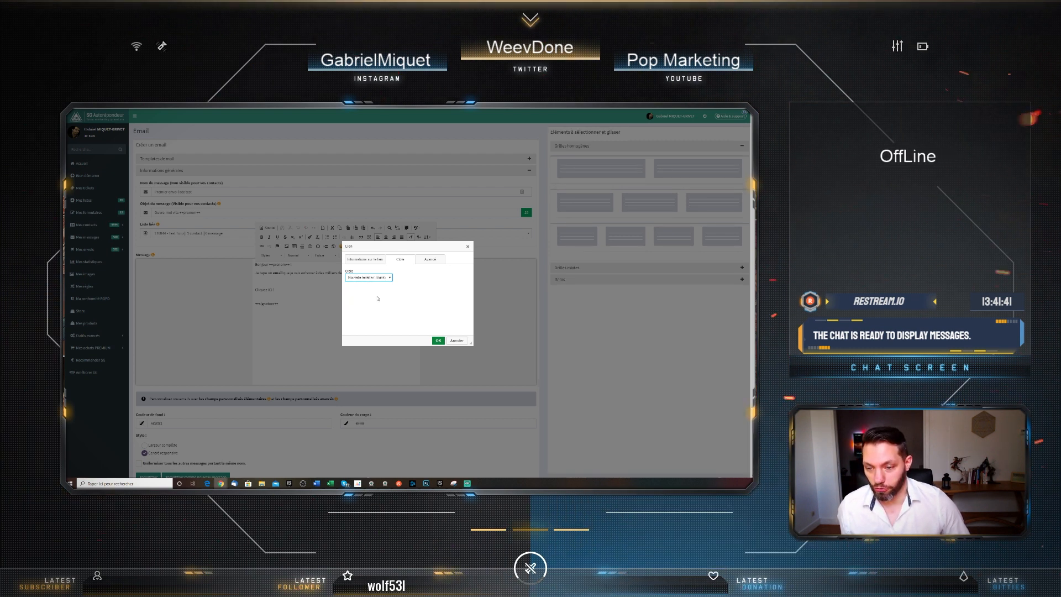
left_click(438, 341)
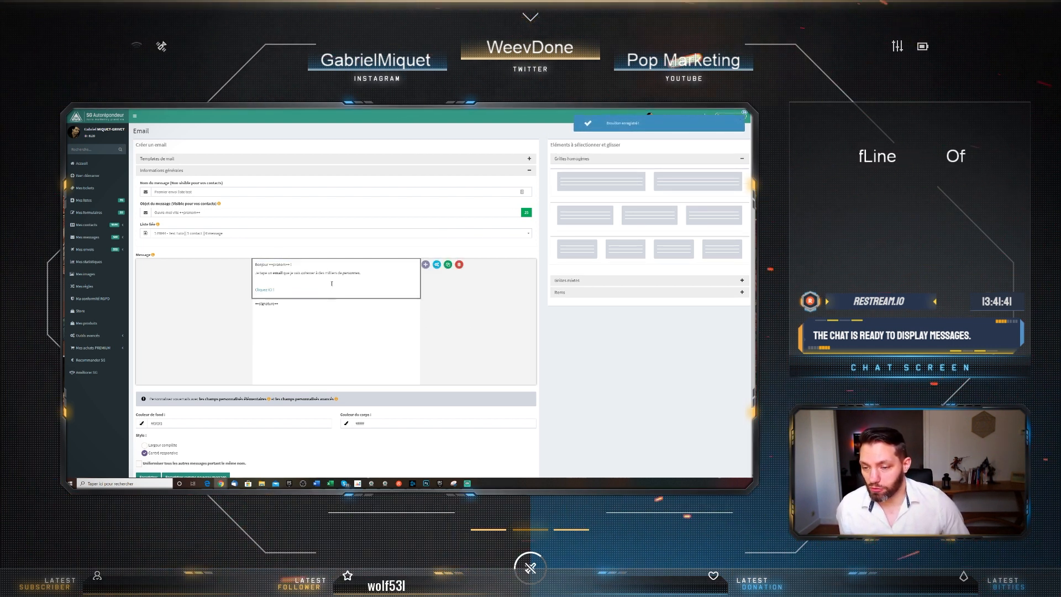
Try four-column and three-column grid blocks in the email, deleting each afterwards
left_click(303, 284)
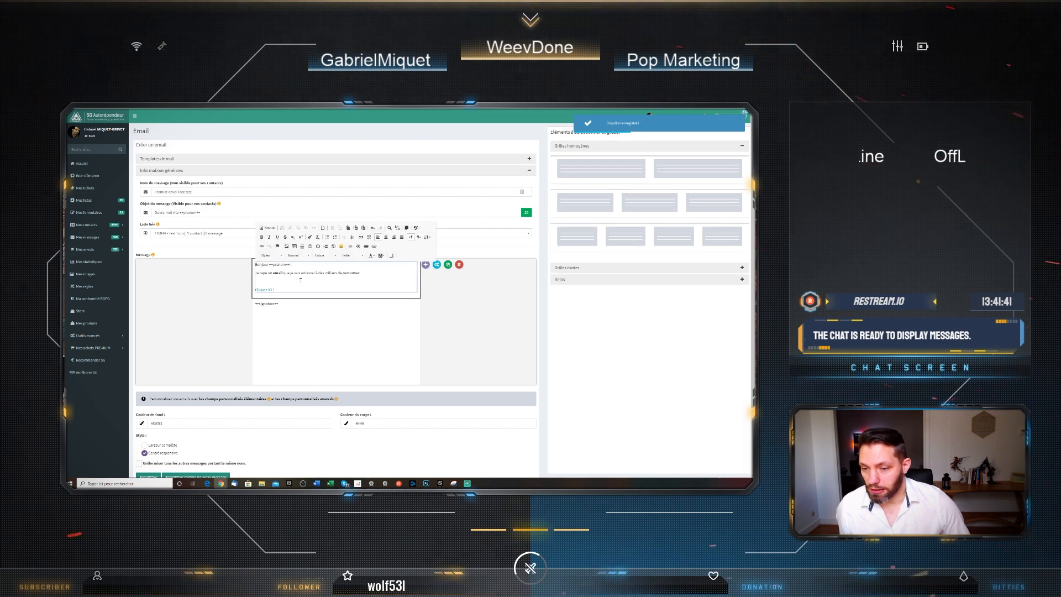
left_click(448, 328)
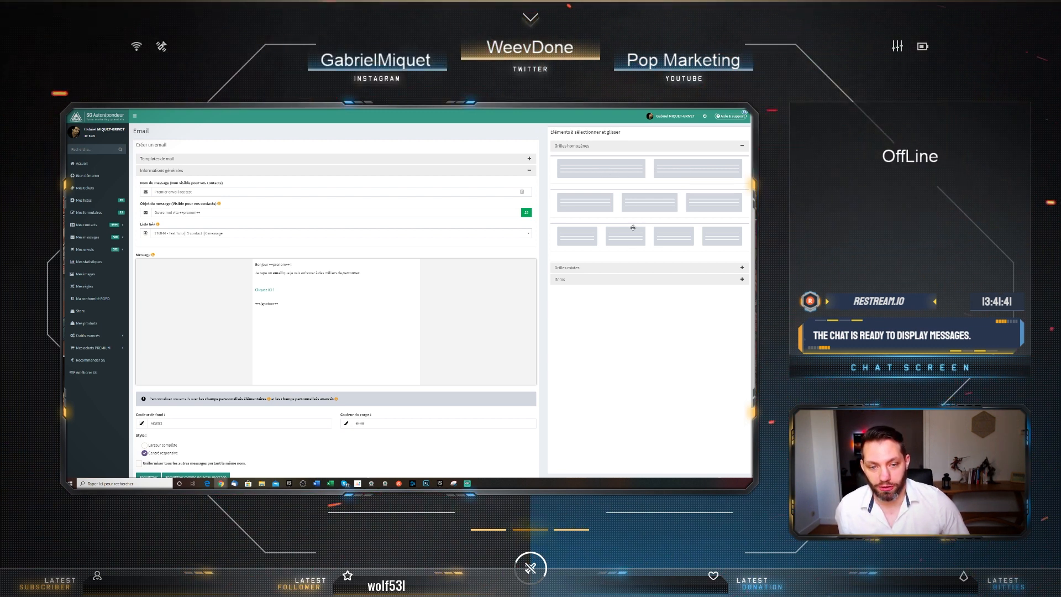
left_click_drag(631, 234, 313, 352)
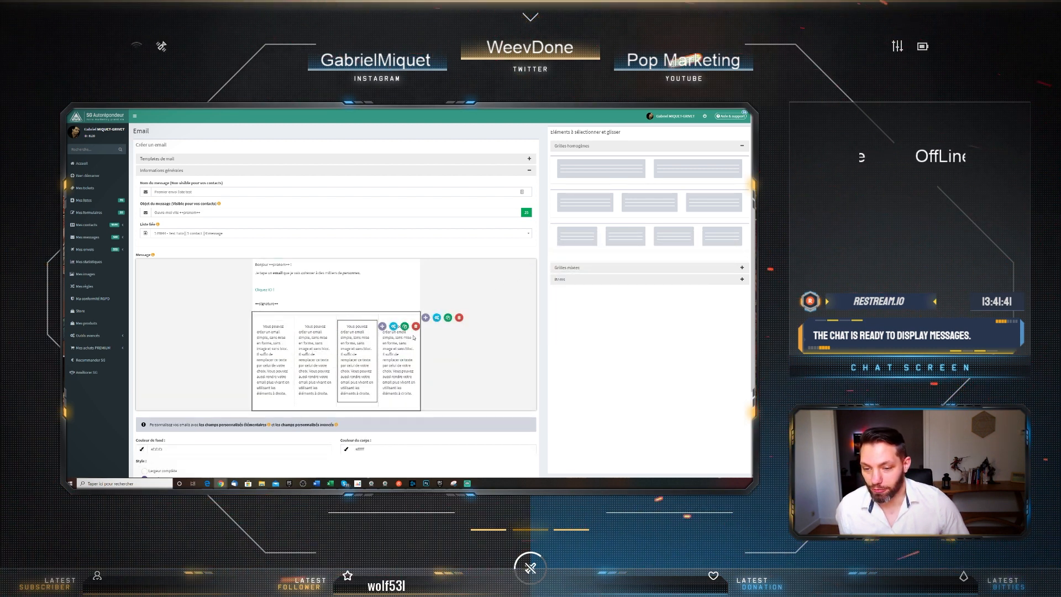
left_click(458, 318)
left_click(428, 327)
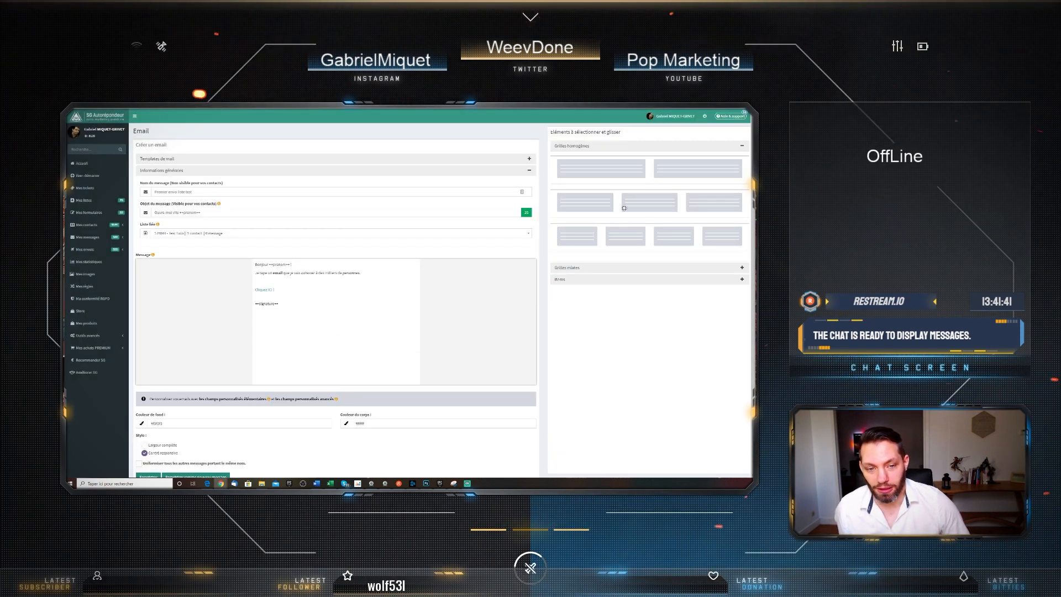
mouse_move(582, 211)
left_mouse_down()
mouse_move(342, 345)
mouse_move(349, 337)
left_mouse_up()
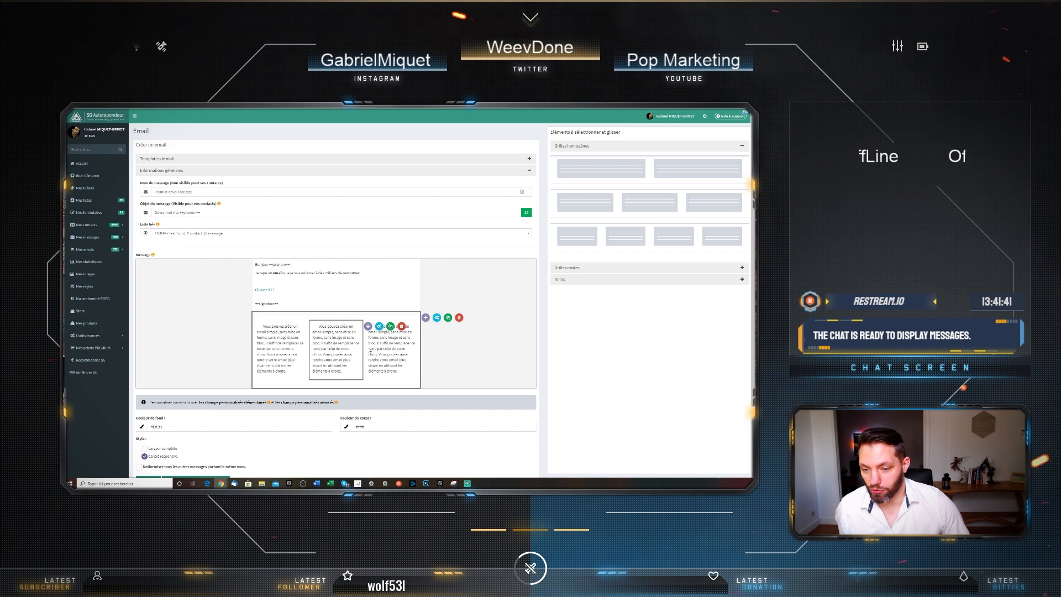
left_click(401, 327)
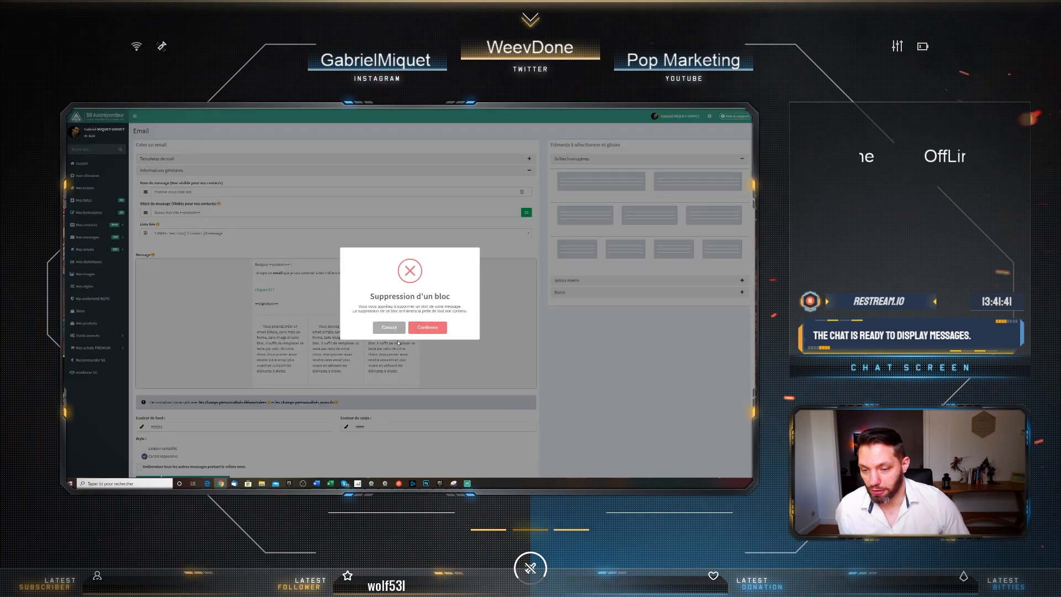
left_click(428, 326)
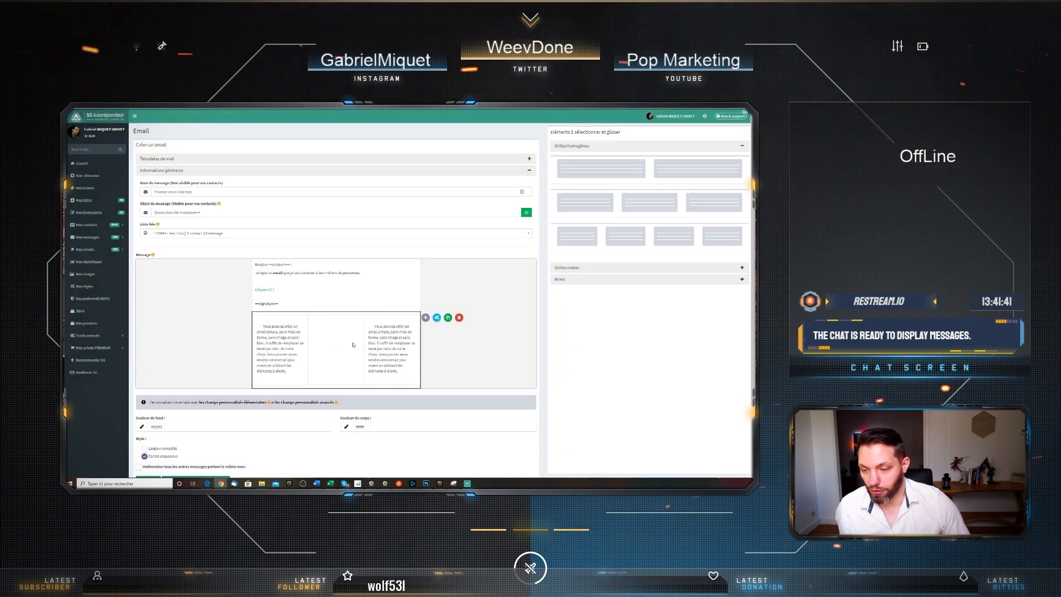
left_click(459, 318)
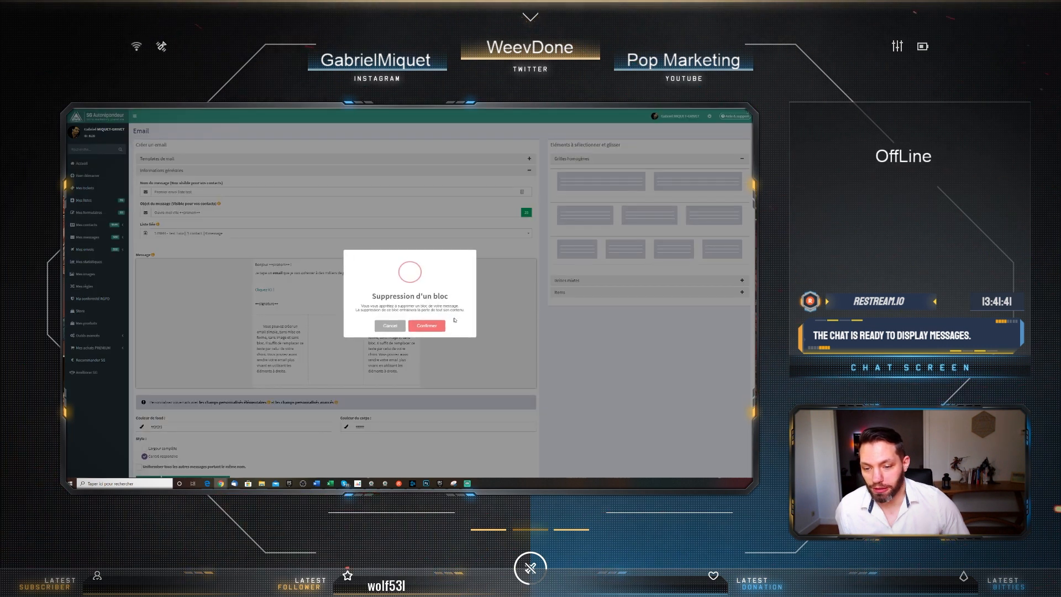
left_click(435, 327)
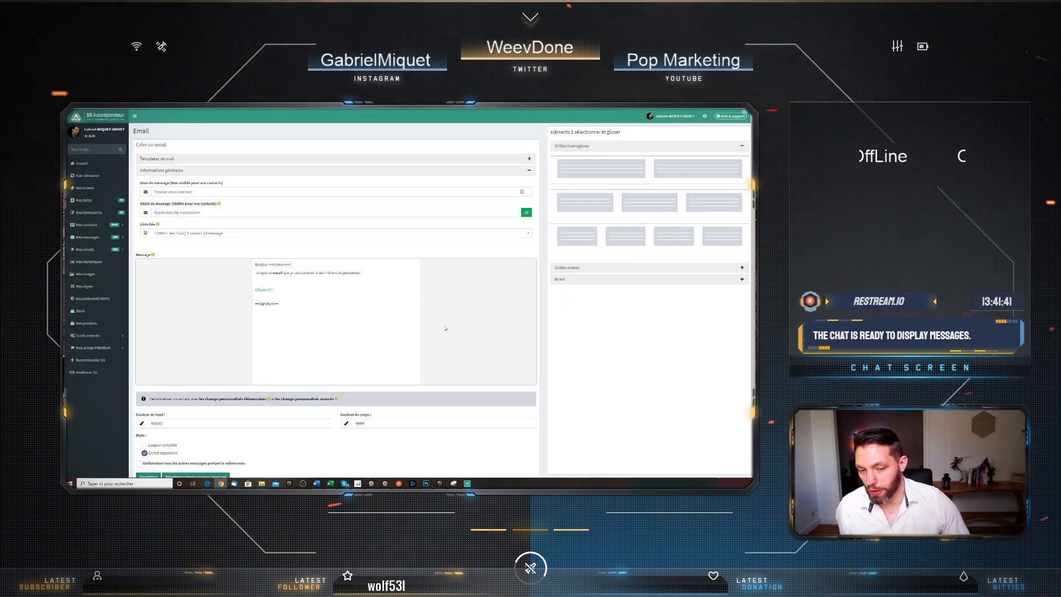
Add a two-block mixed grid row to the body, then remove it
left_click(590, 268)
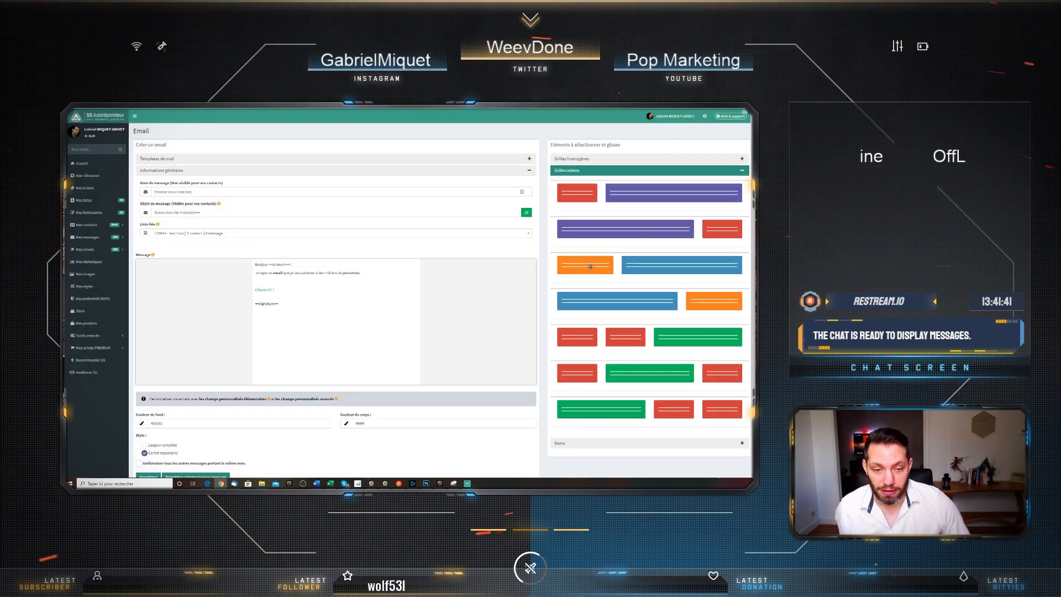
scroll(627, 348, "down", 3)
scroll(648, 332, "up", 3)
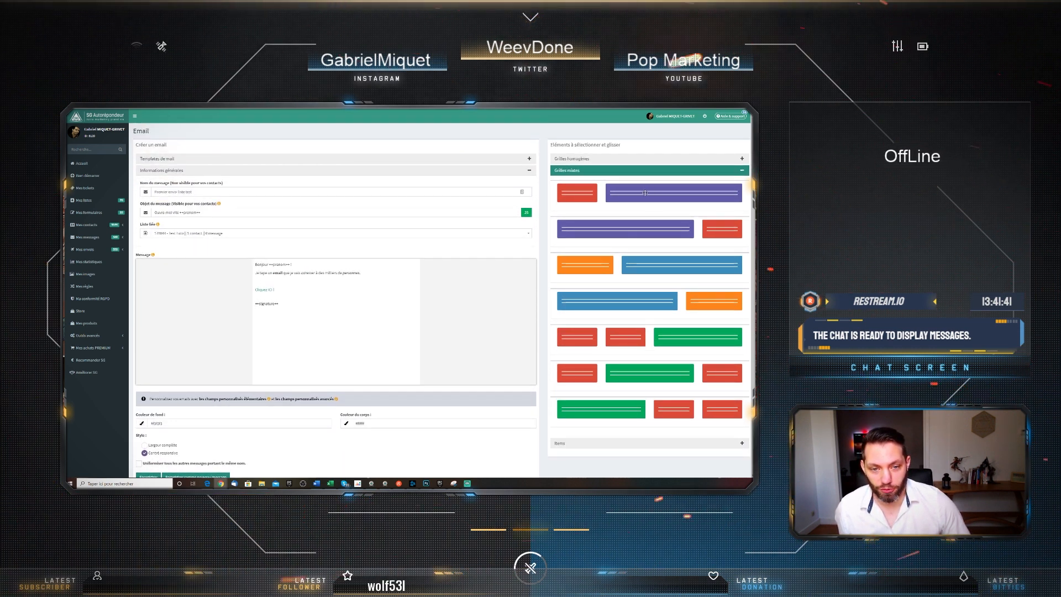
left_click_drag(614, 202, 342, 335)
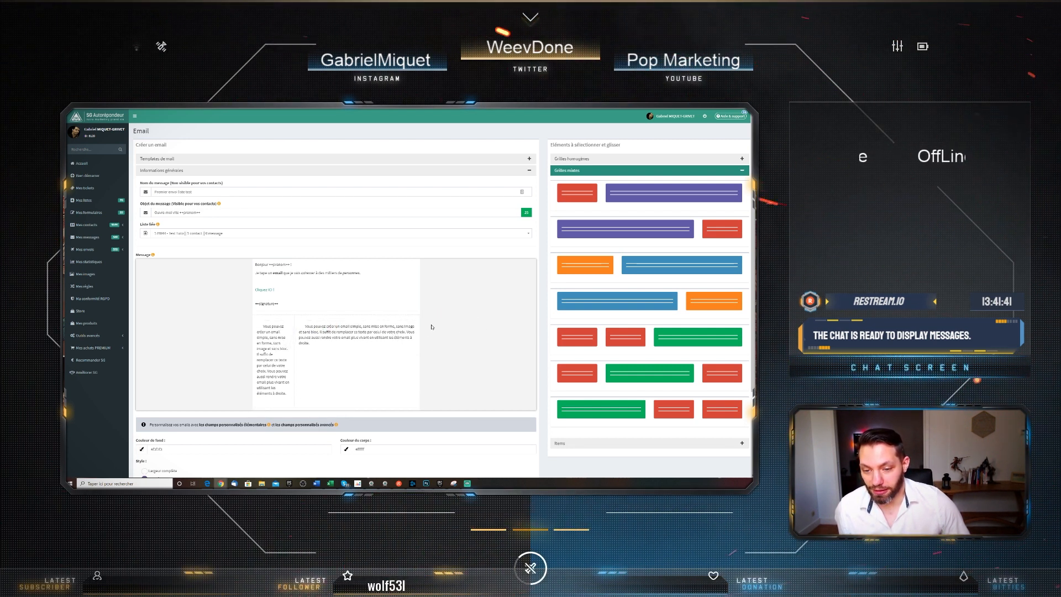
left_click(459, 317)
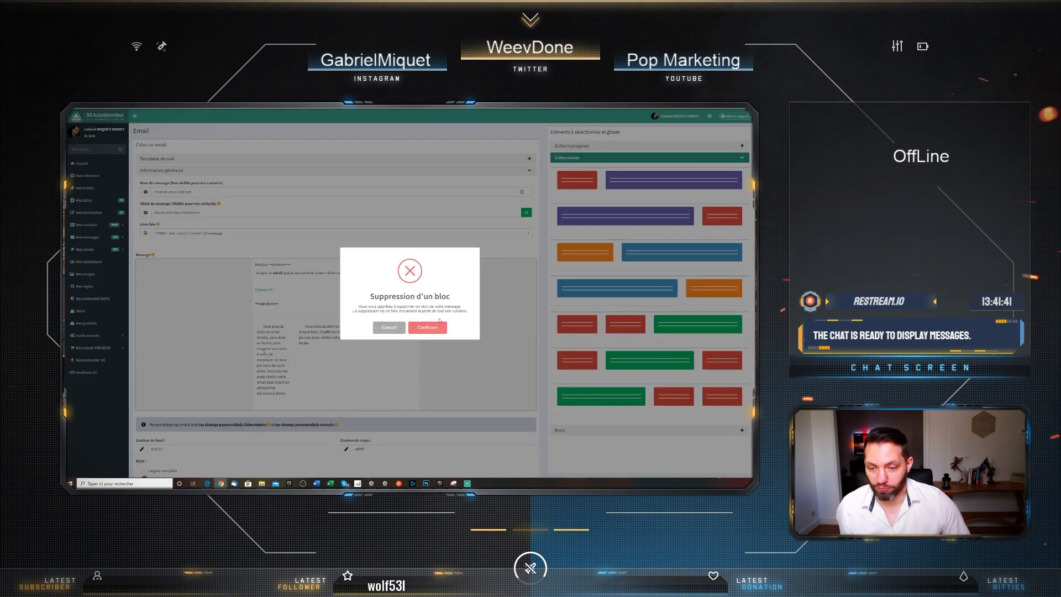
left_click(429, 330)
Expand the Items accordion to list single elements like Bouton, Citation and Image
scroll(612, 340, "down", 3)
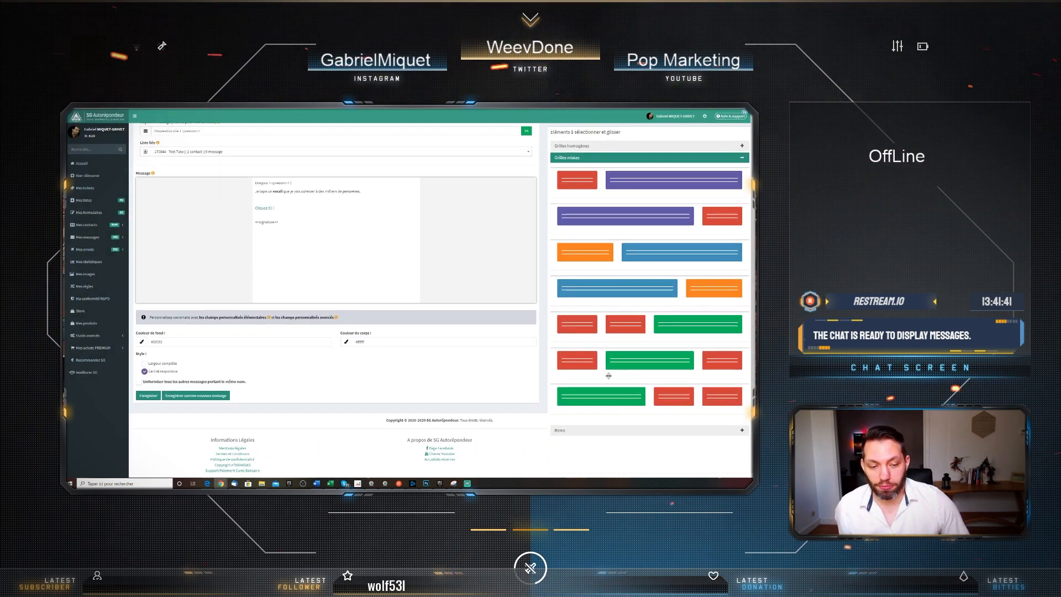
scroll(409, 339, "up", 3)
left_click(570, 445)
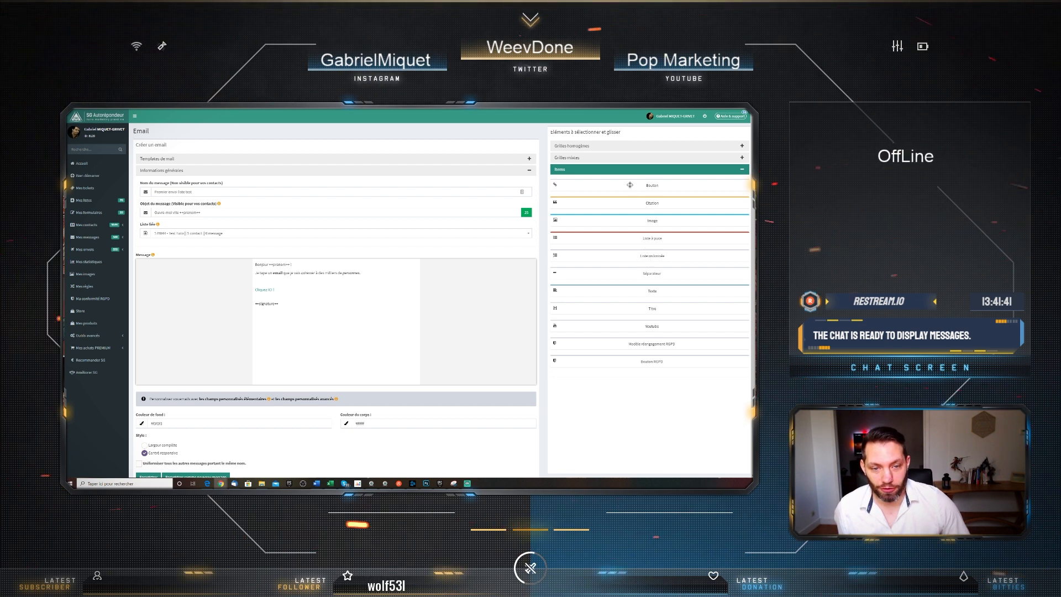
left_click_drag(629, 185, 365, 319)
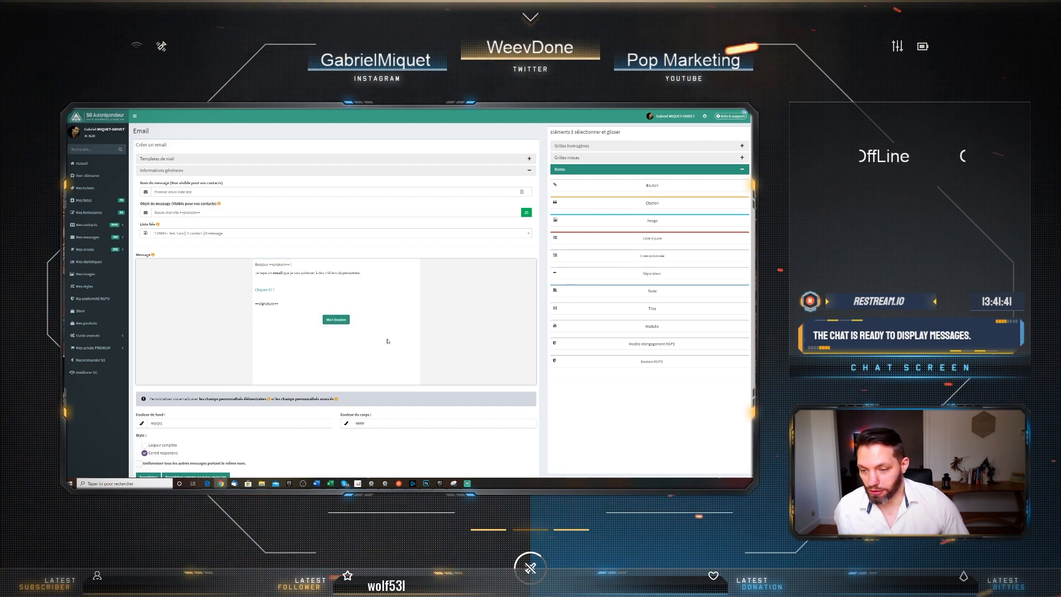
mouse_move(344, 321)
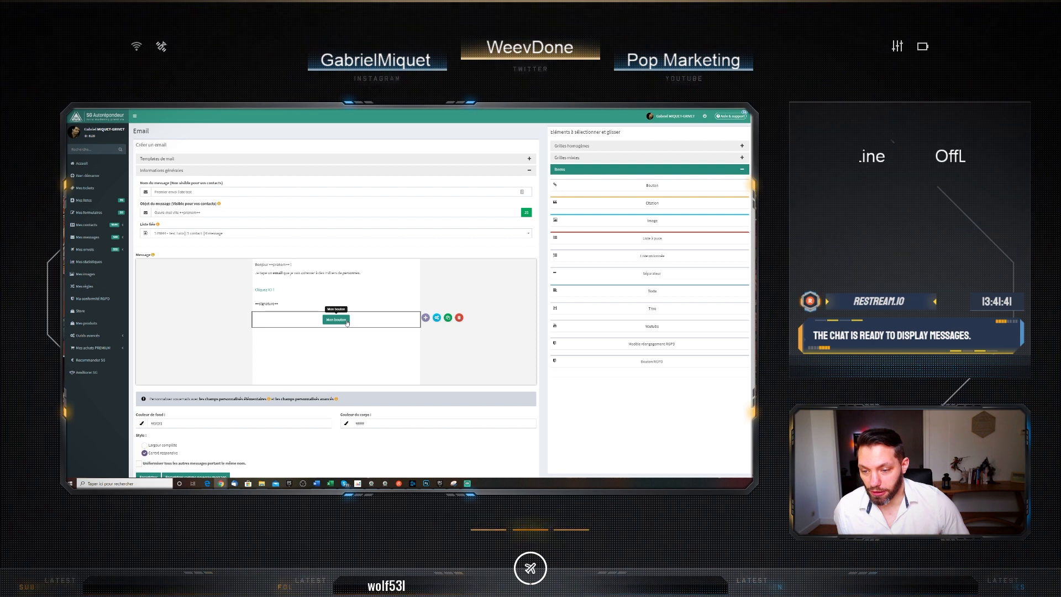
left_click(347, 322)
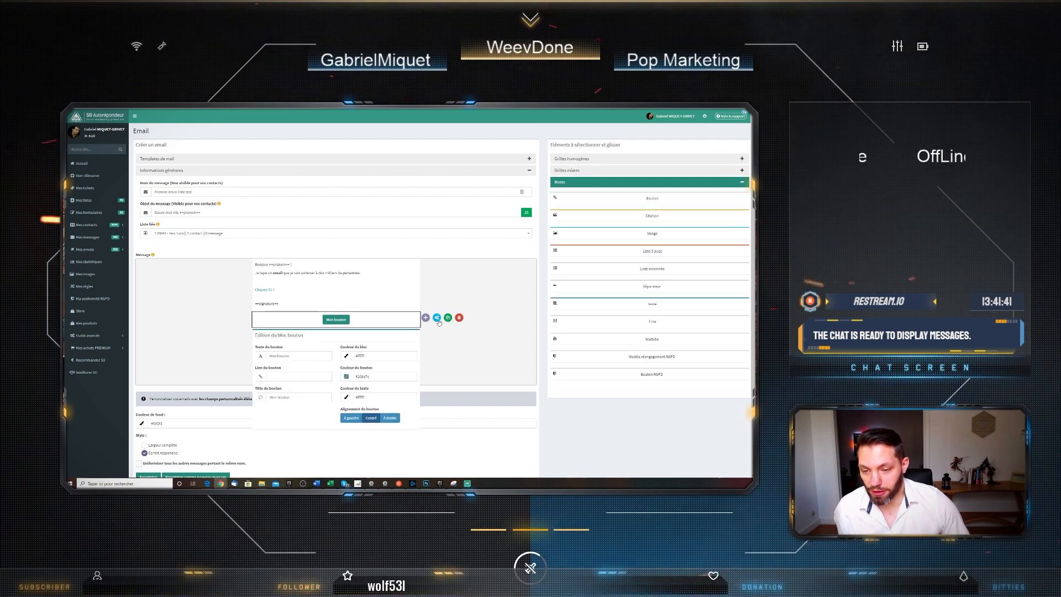
triple_click(273, 355)
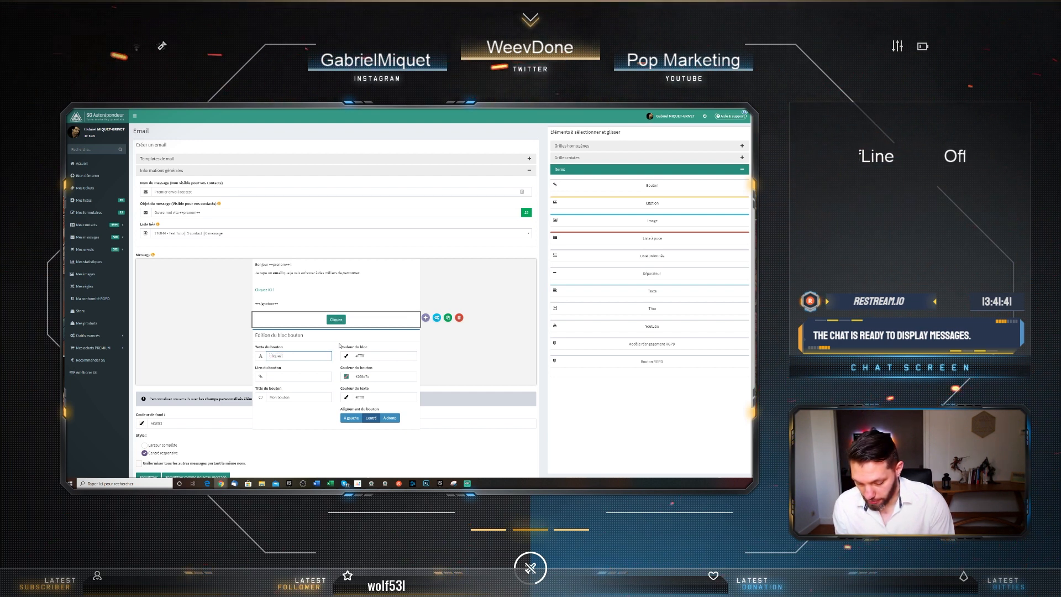
type("Cliquez ICI")
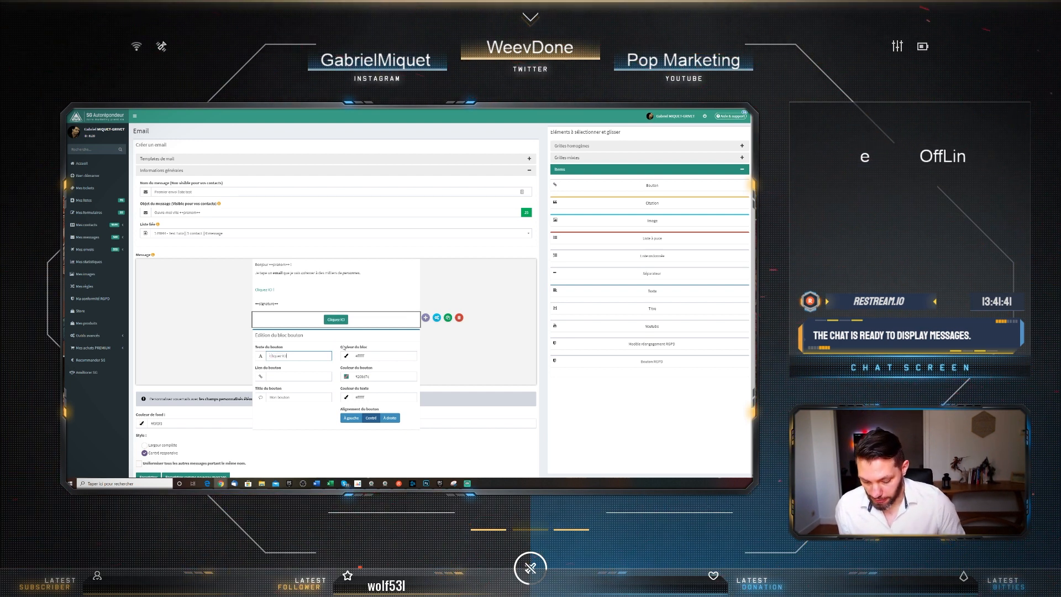
type(" >>")
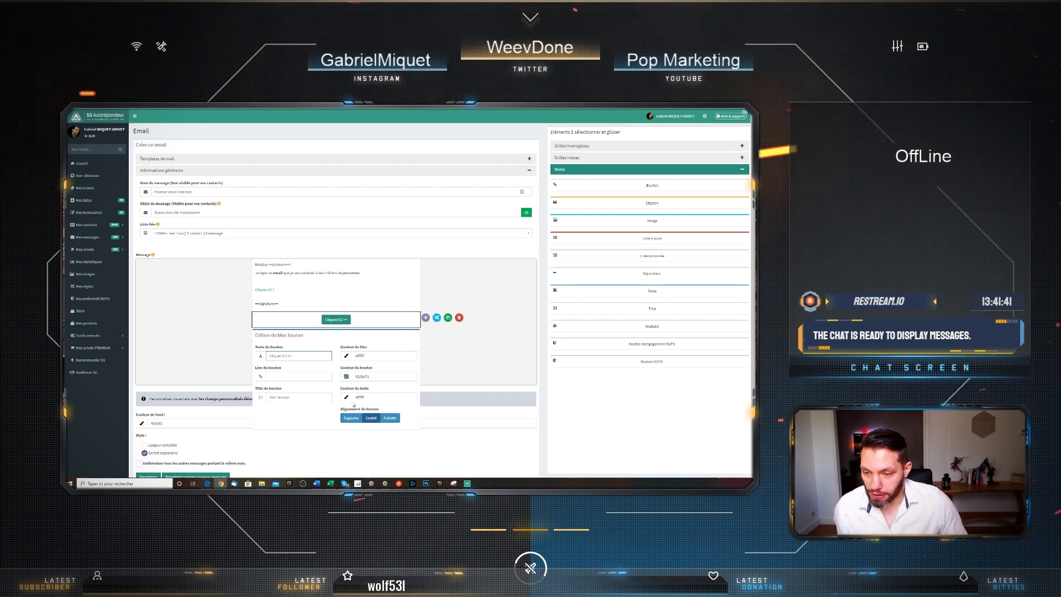
left_click(289, 378)
type("http")
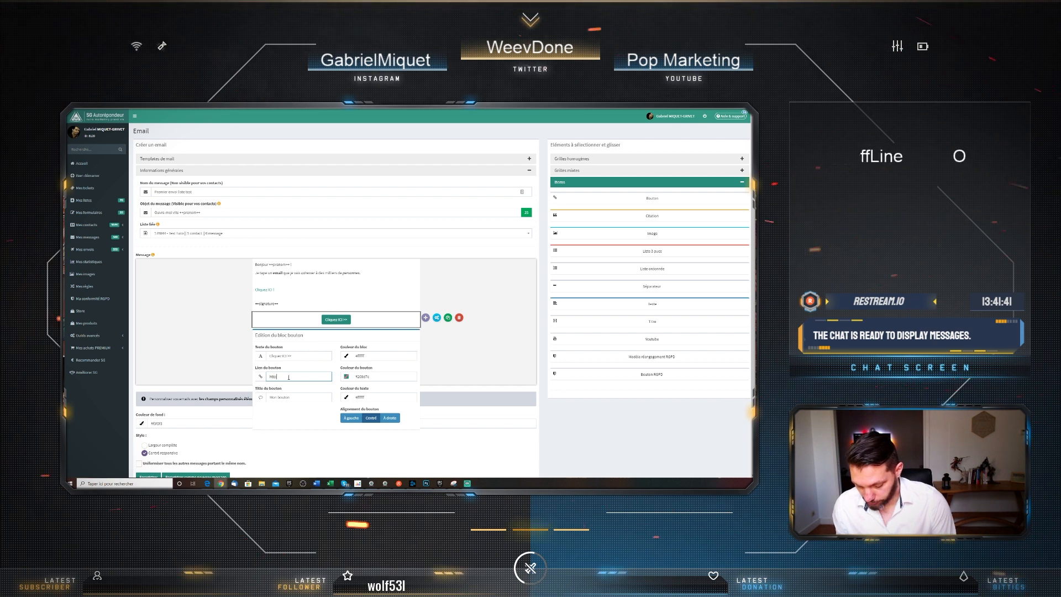
type("s://")
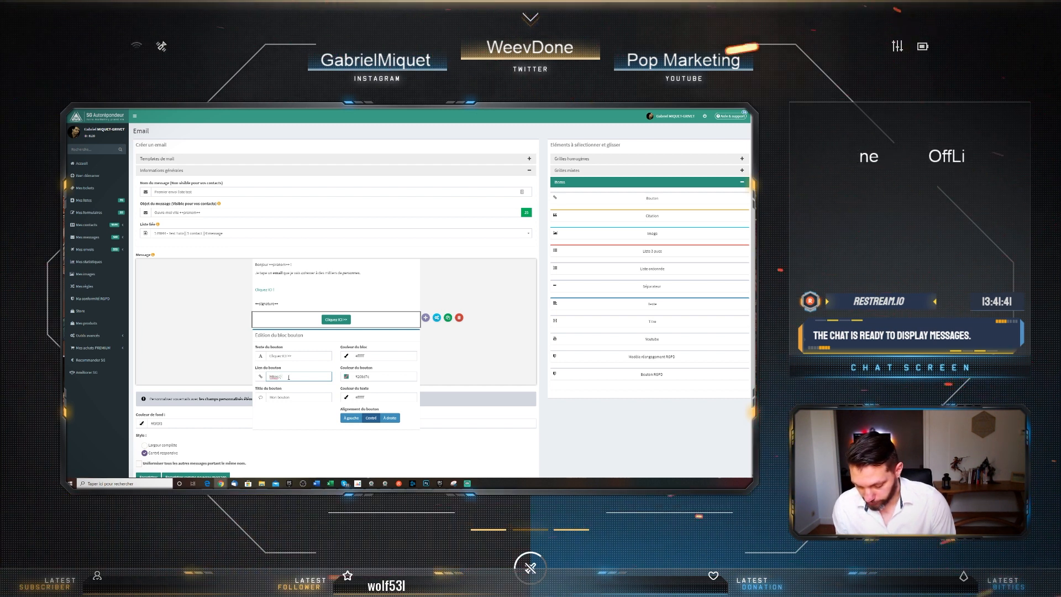
type("www.weev")
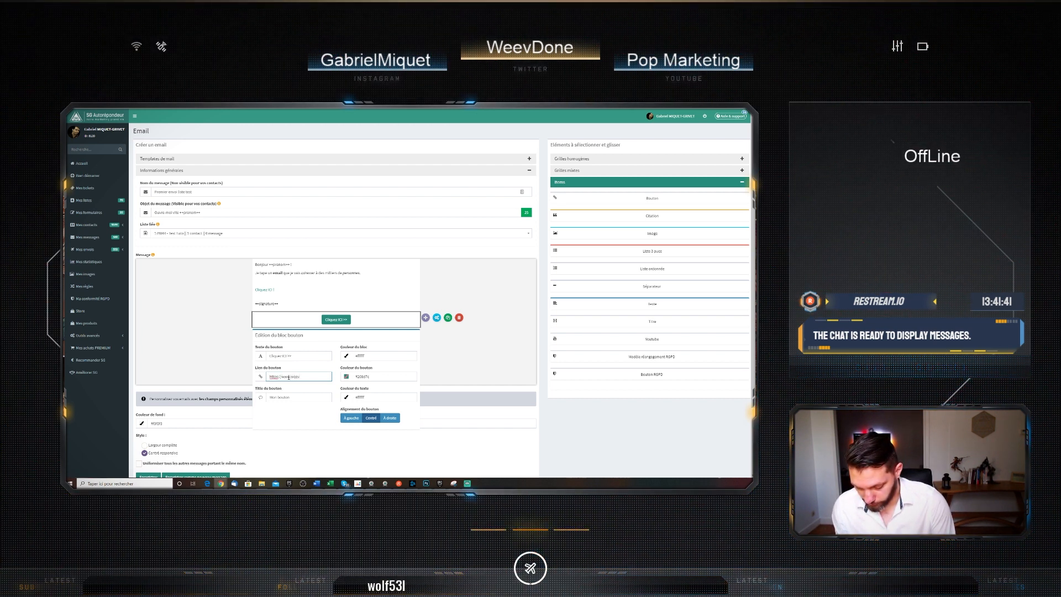
type("done.com/")
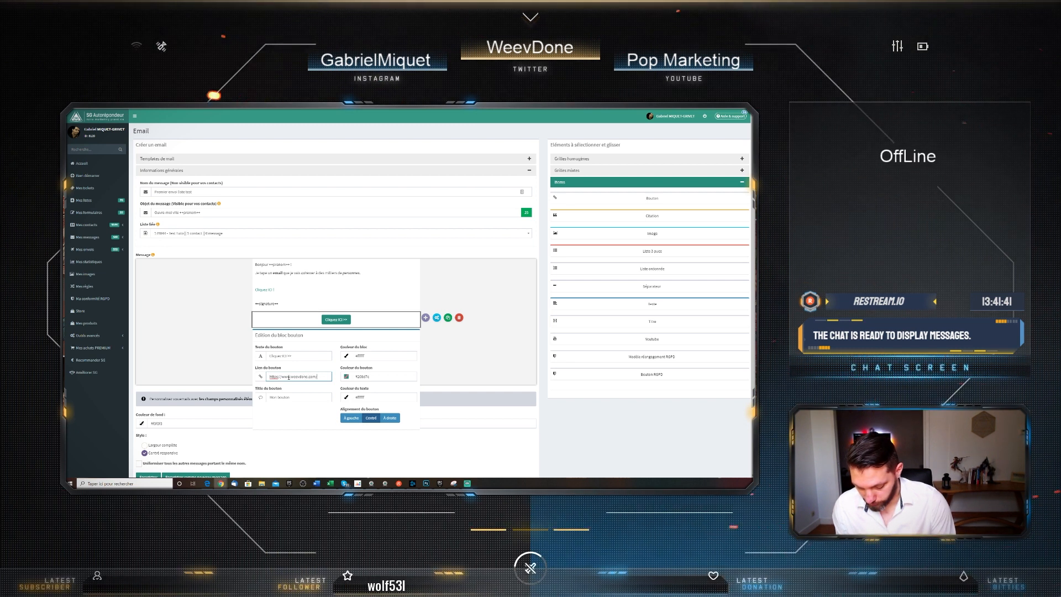
type("blog")
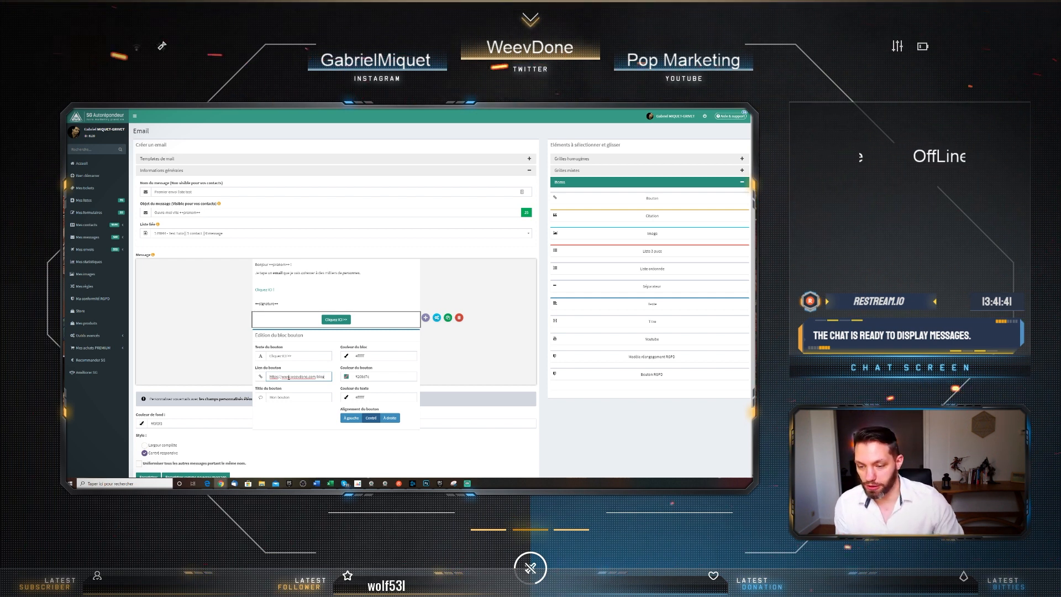
Set the button colour to orange-yellow #ffb600
left_click(348, 379)
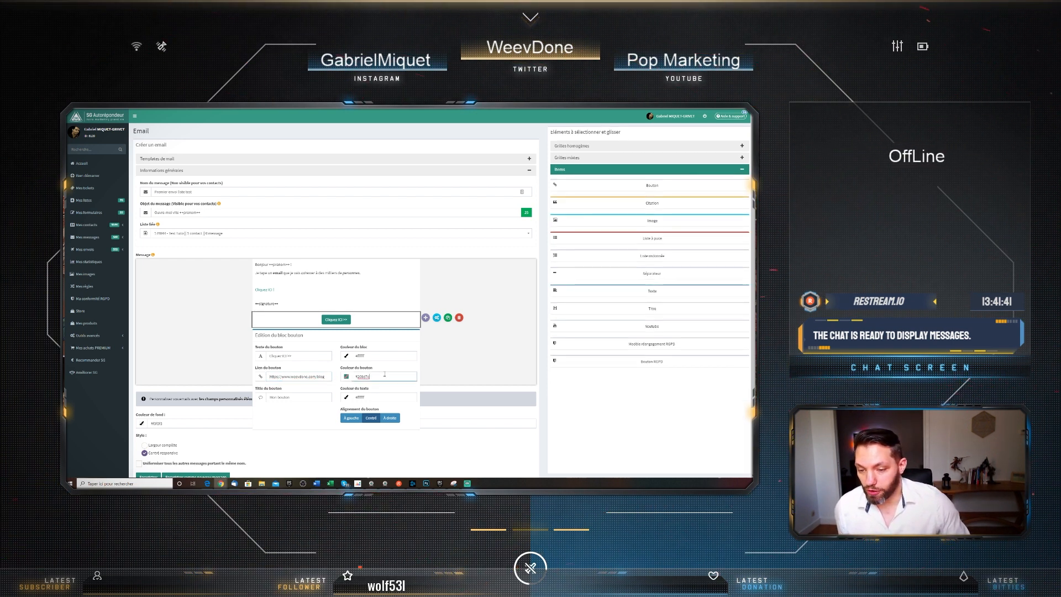
left_click(348, 378)
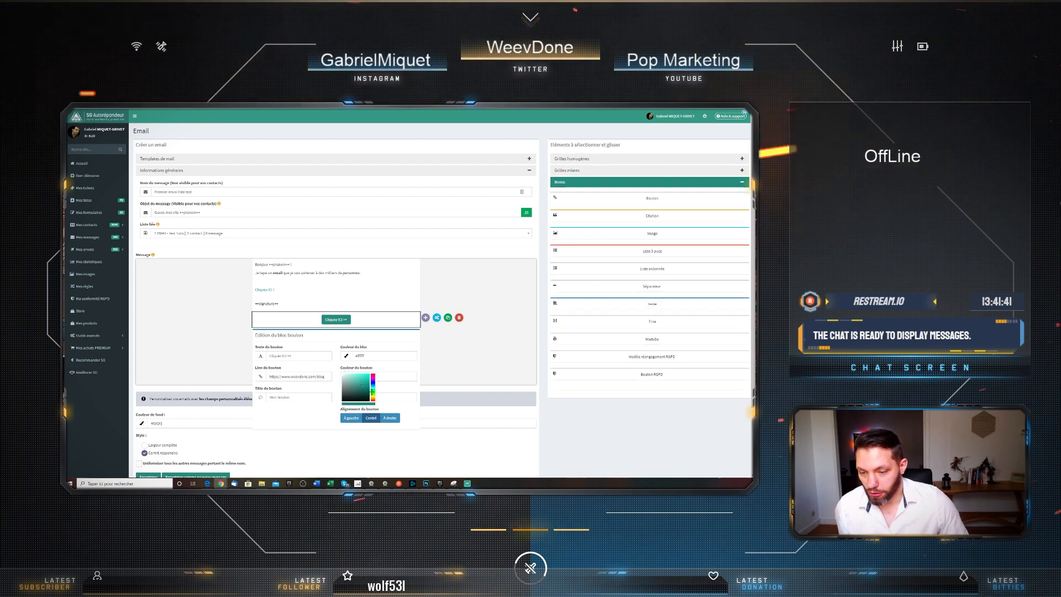
scroll(372, 397, "down", 1)
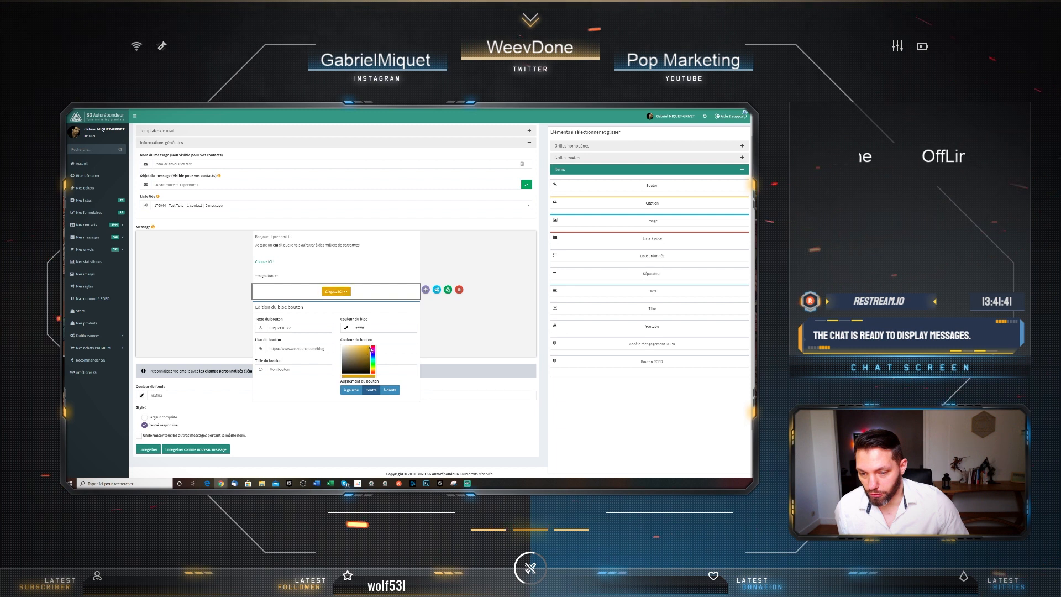
left_click(373, 369)
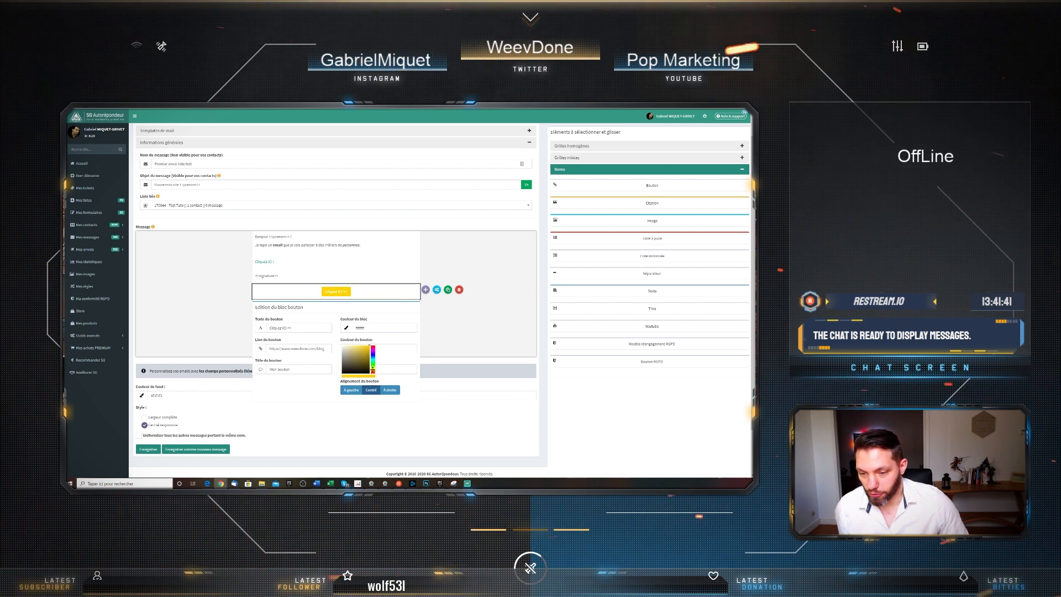
left_click(373, 370)
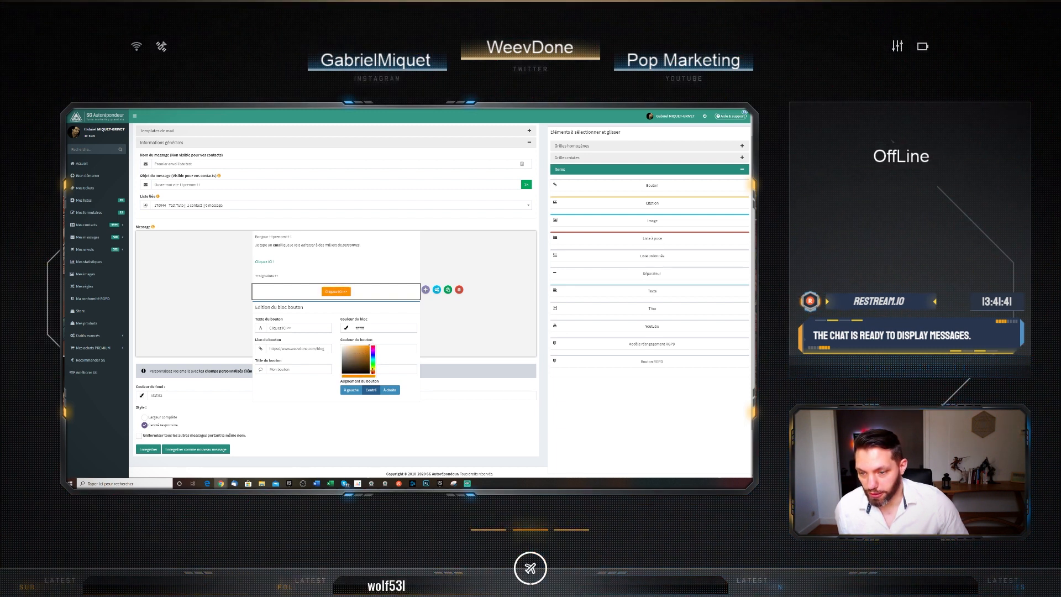
left_click(372, 370)
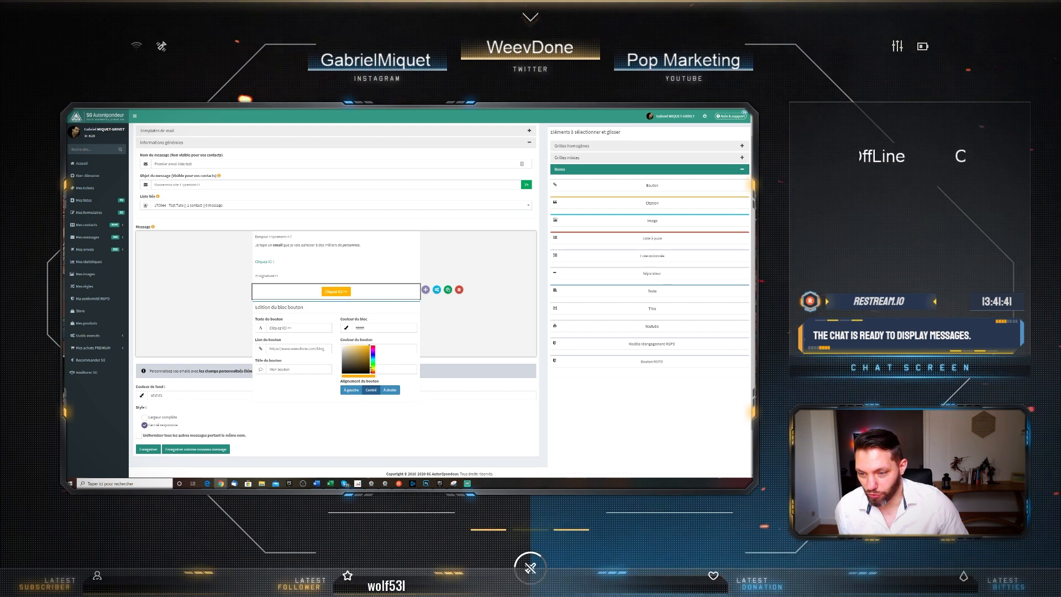
left_click(401, 362)
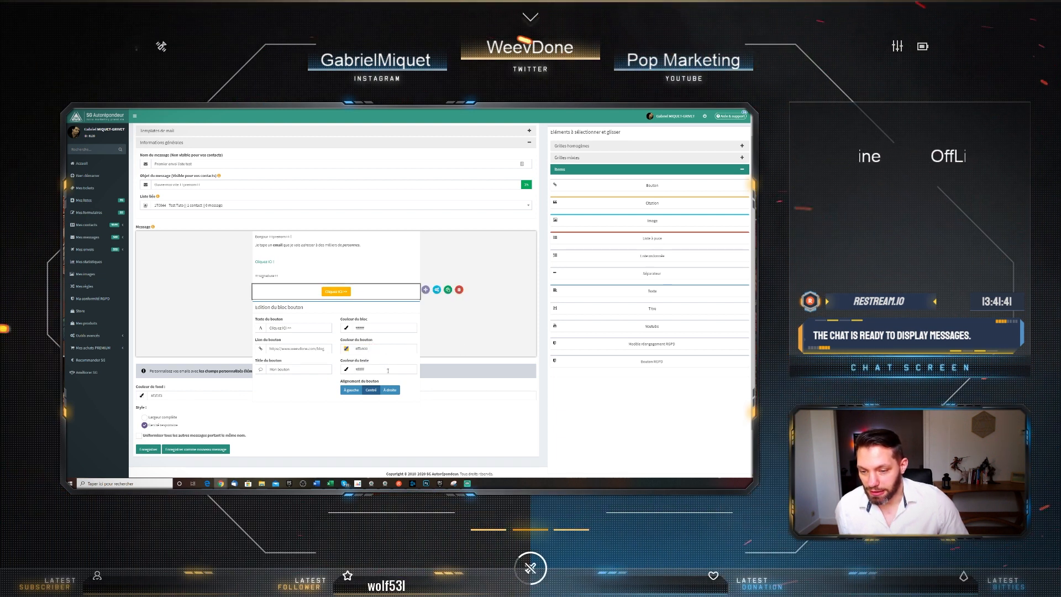
Centre the button, give it the title 'Bouton vers le blog' and close its settings
left_click(351, 390)
left_click(371, 390)
left_click(390, 390)
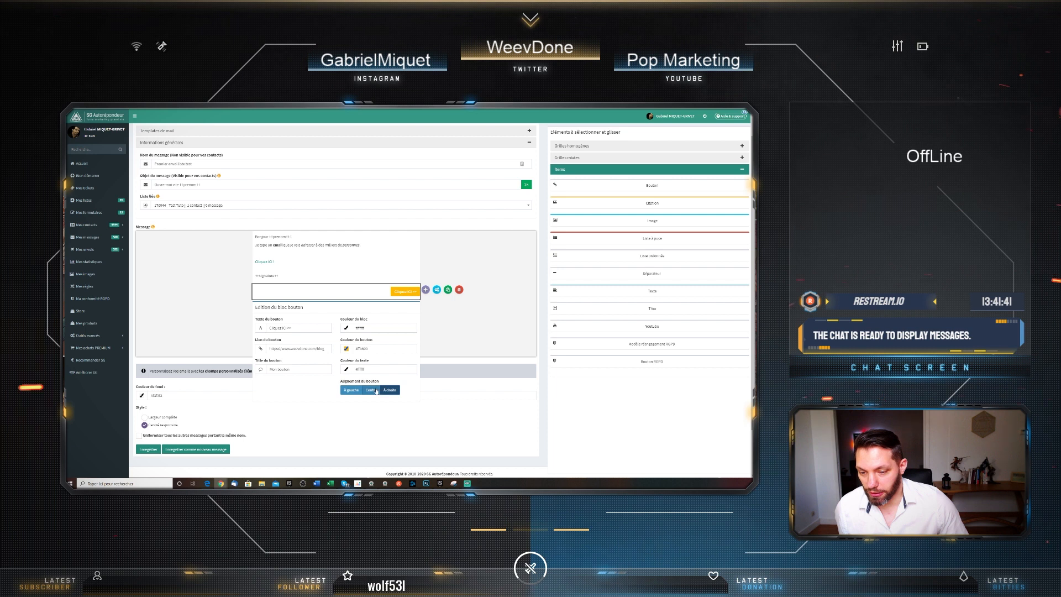
left_click(371, 390)
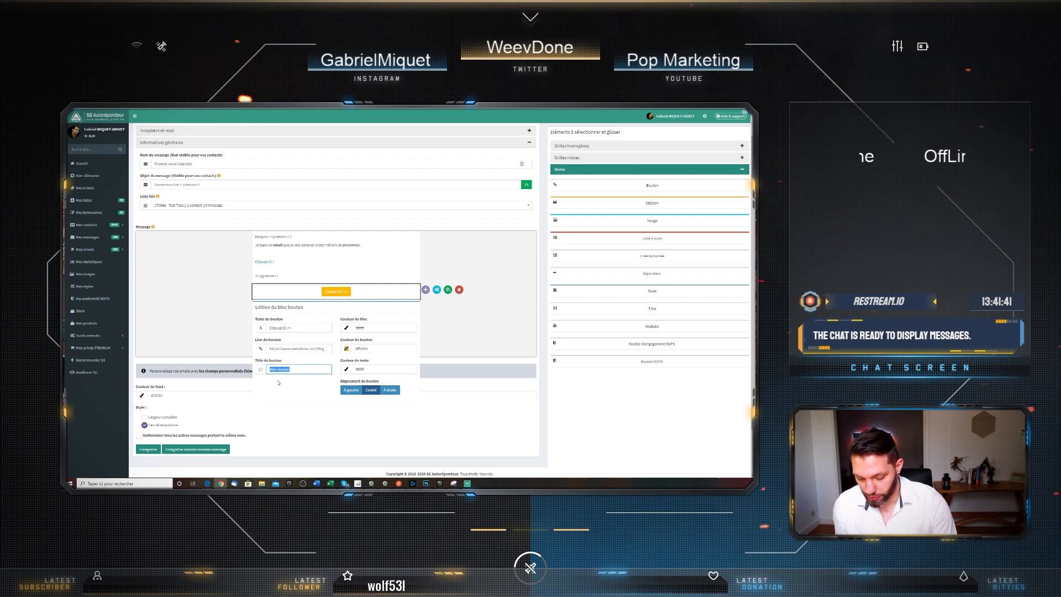
type("Bou")
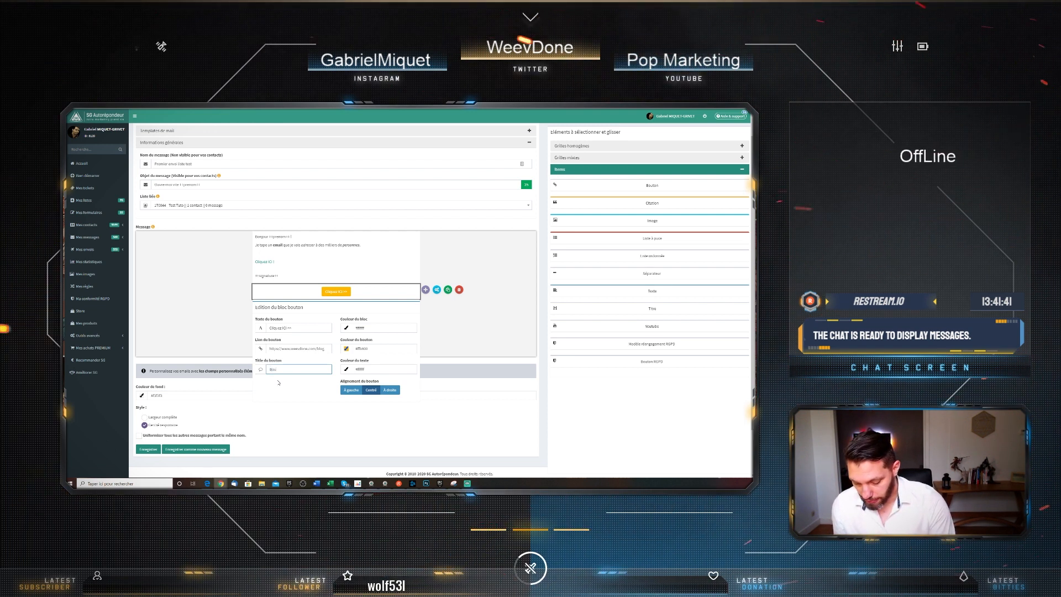
type("ton vers le")
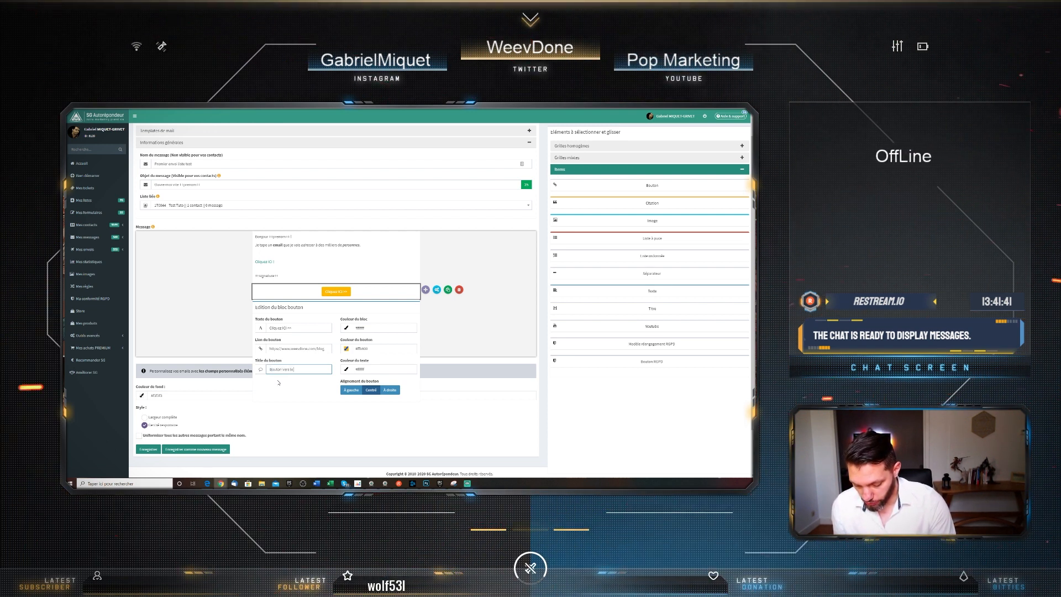
type(" blog")
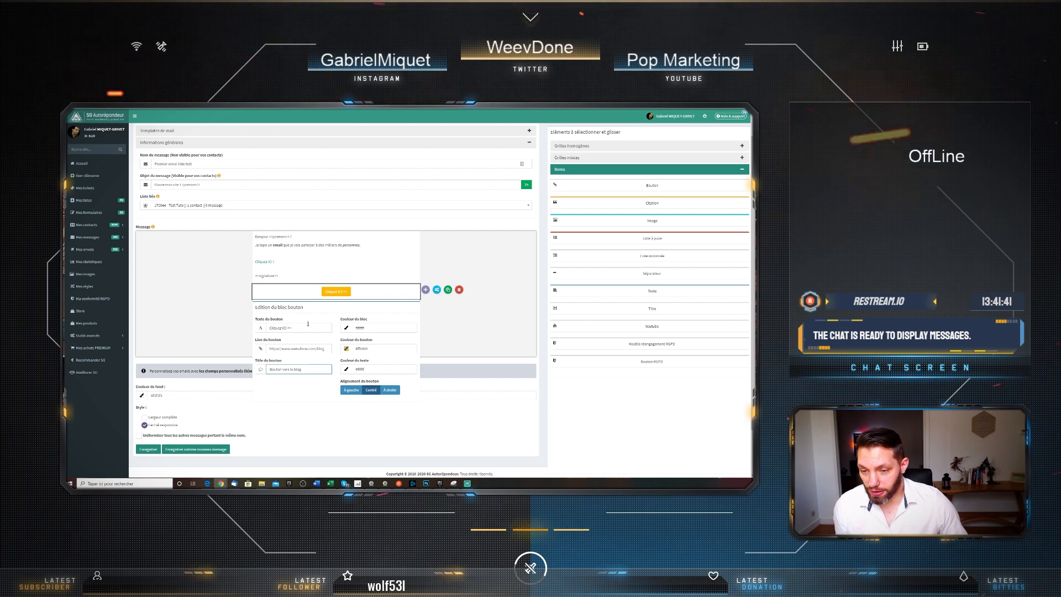
left_click(326, 307)
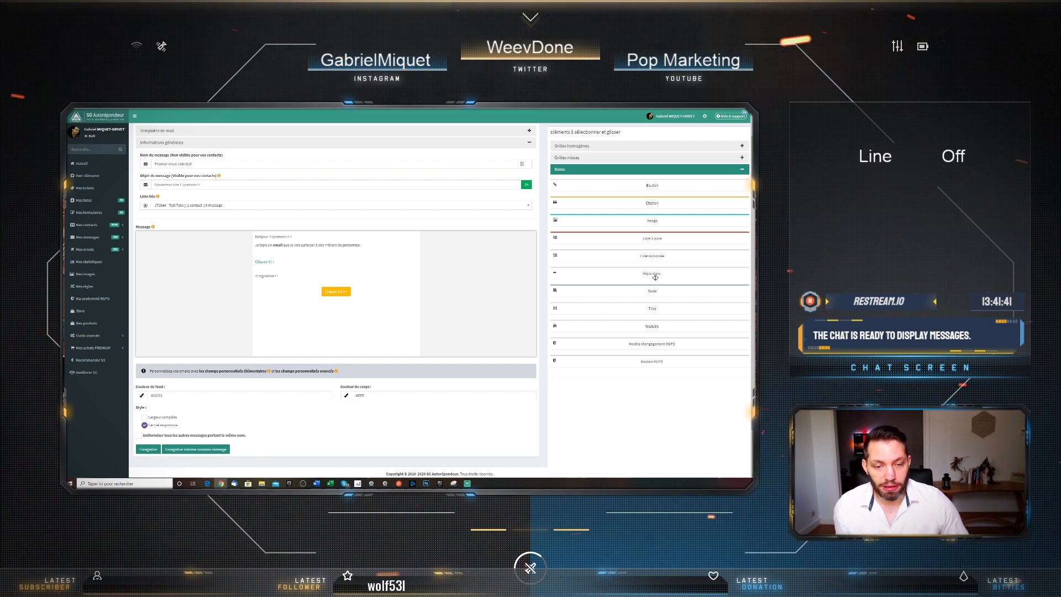
Add a separator and a 'Super Email !' heading formatted as Titre 2 above the text
left_click_drag(636, 278, 412, 290)
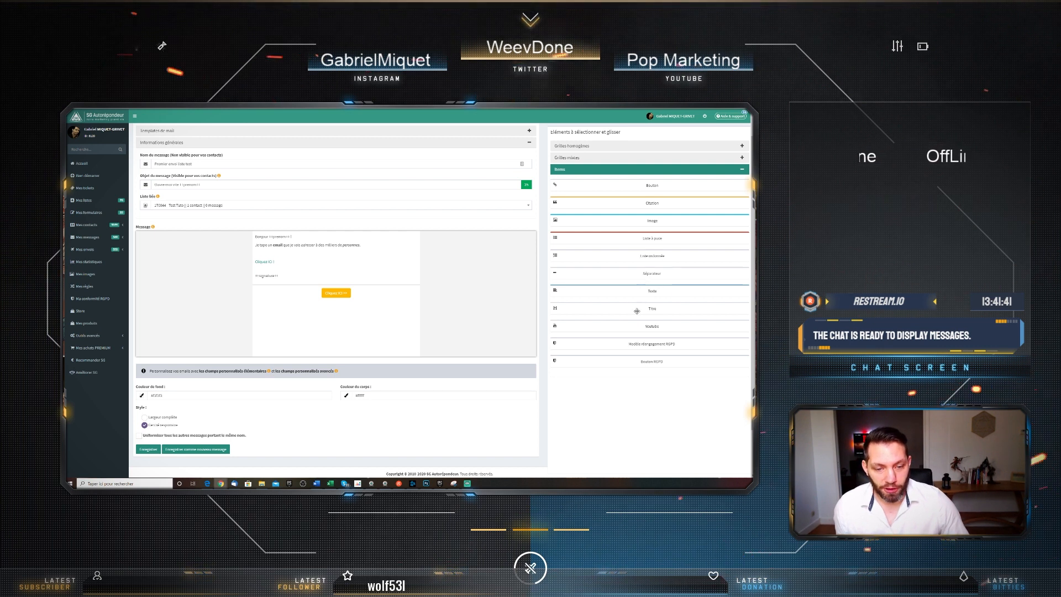
left_click_drag(638, 311, 416, 260)
left_click(280, 239)
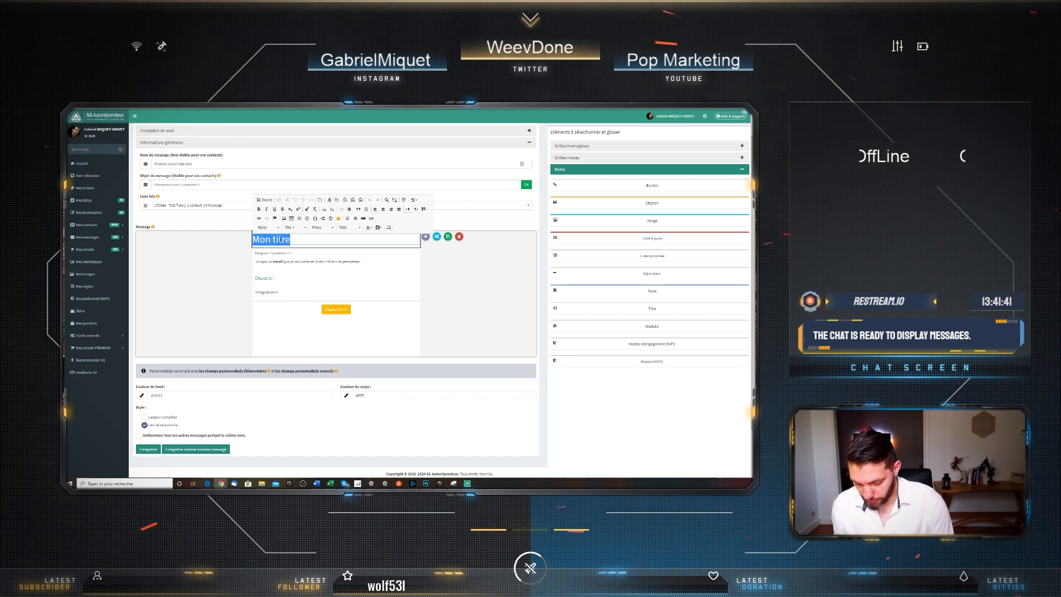
type("Super Email")
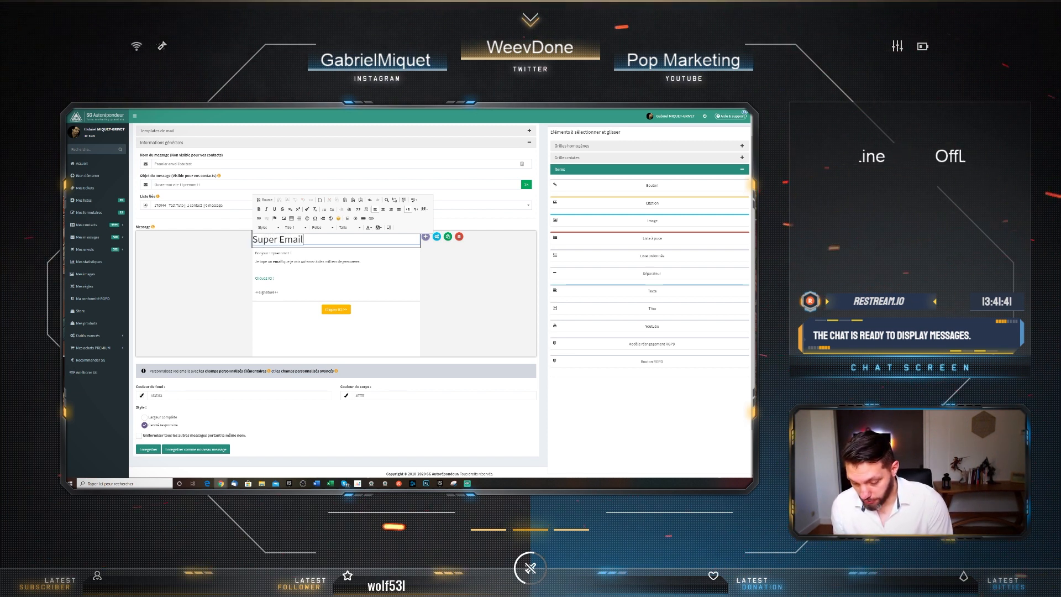
type(" !")
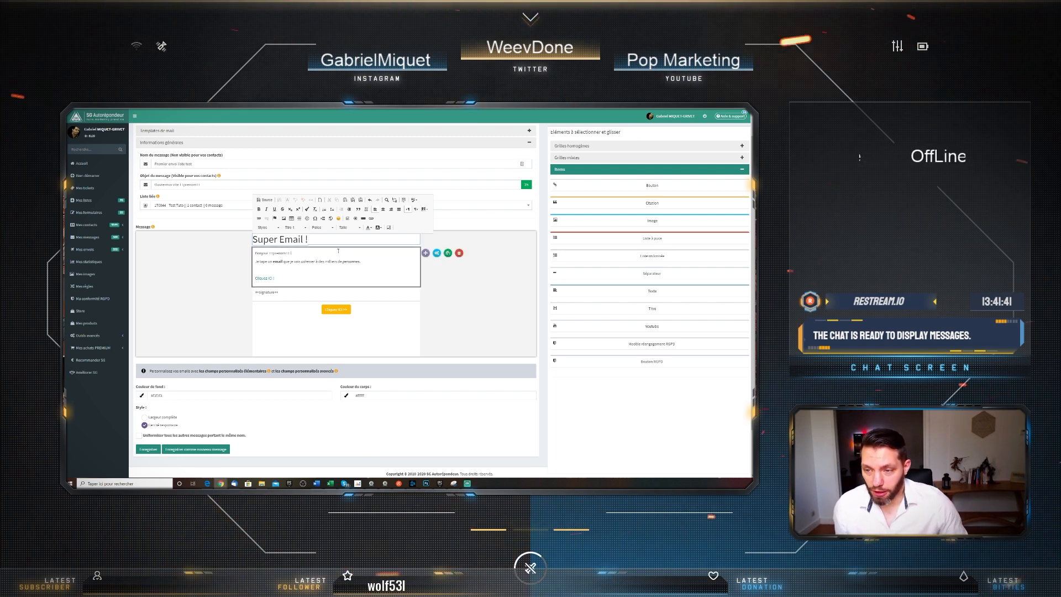
key("ctrl+shift+Left")
key("ctrl+shift+Left")
key("ctrl+shift+Left")
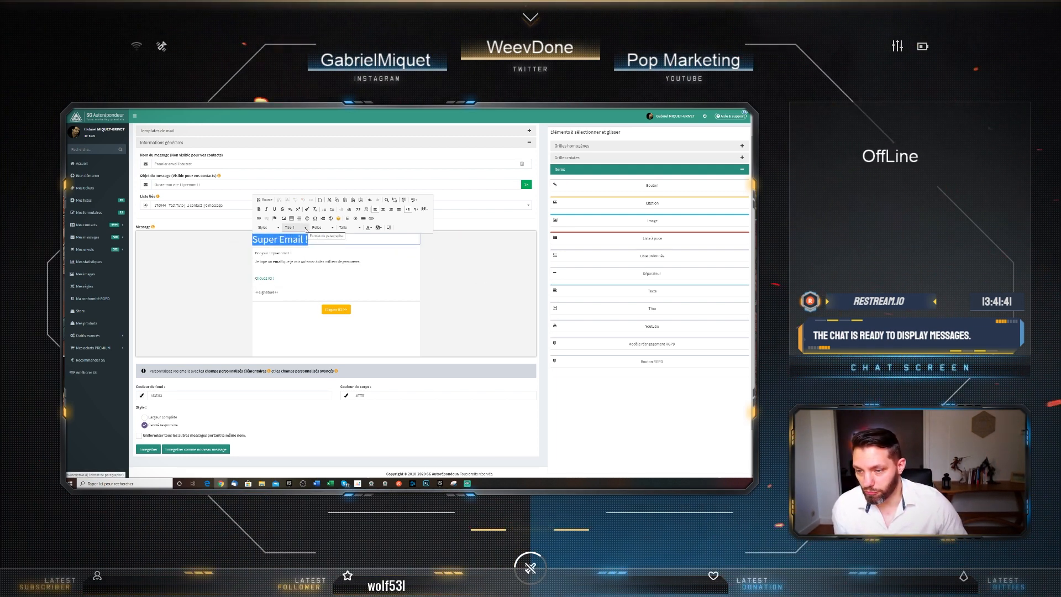
left_click(304, 228)
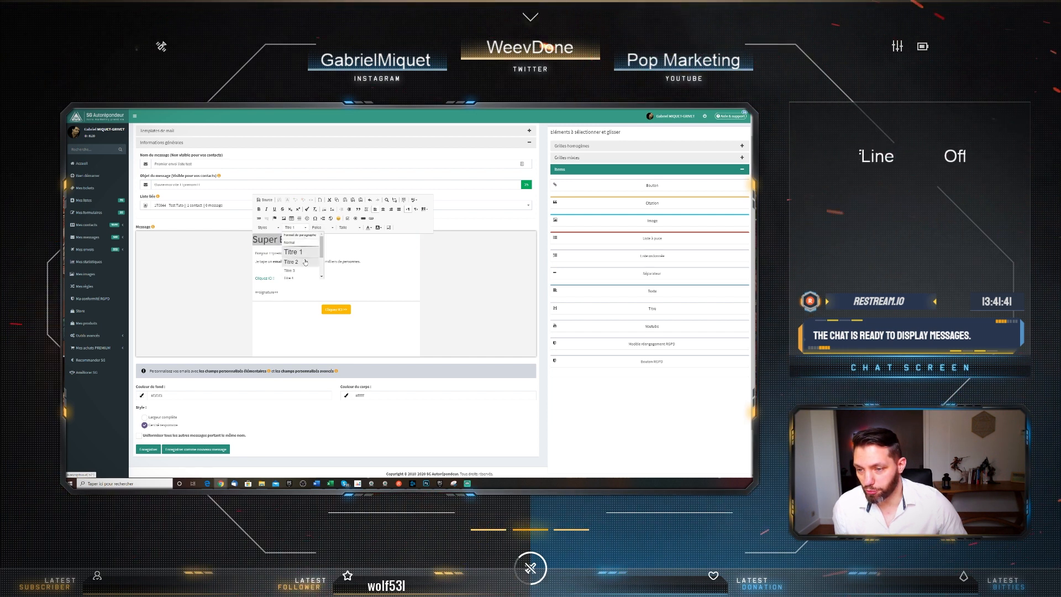
left_click(290, 251)
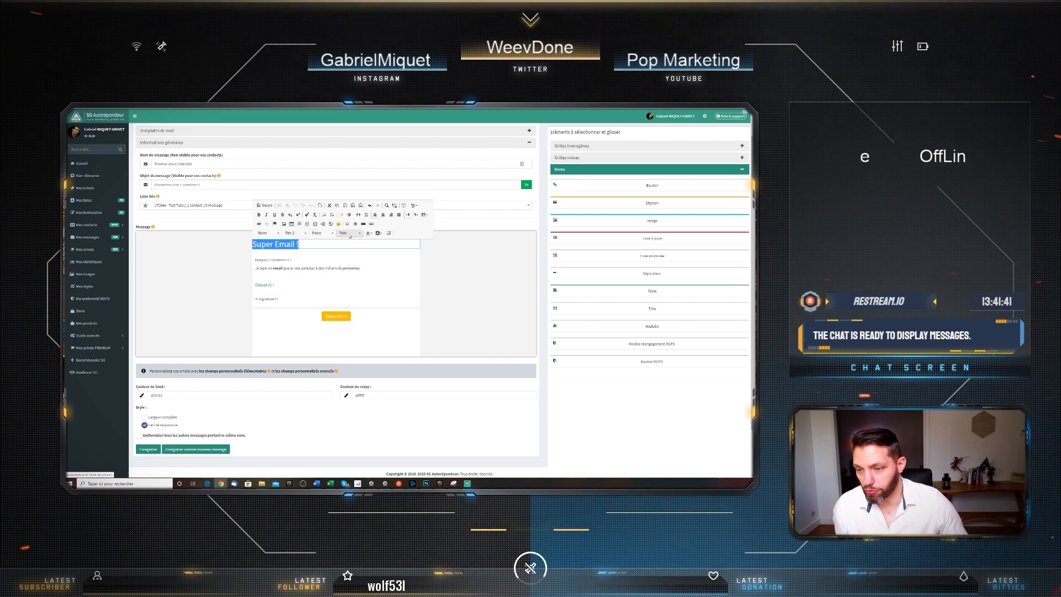
left_click(453, 319)
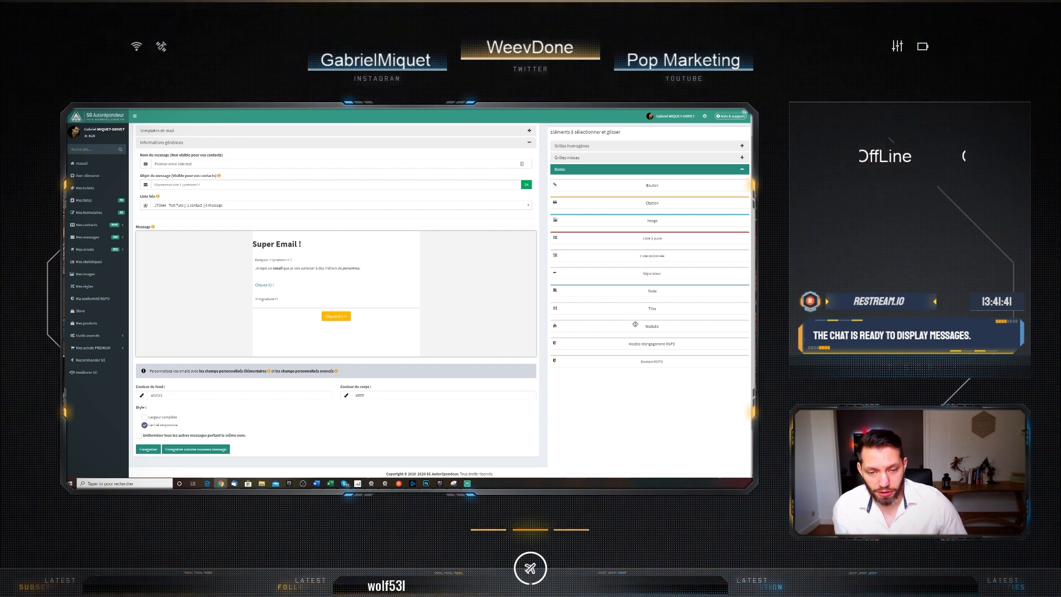
left_click_drag(634, 322, 365, 338)
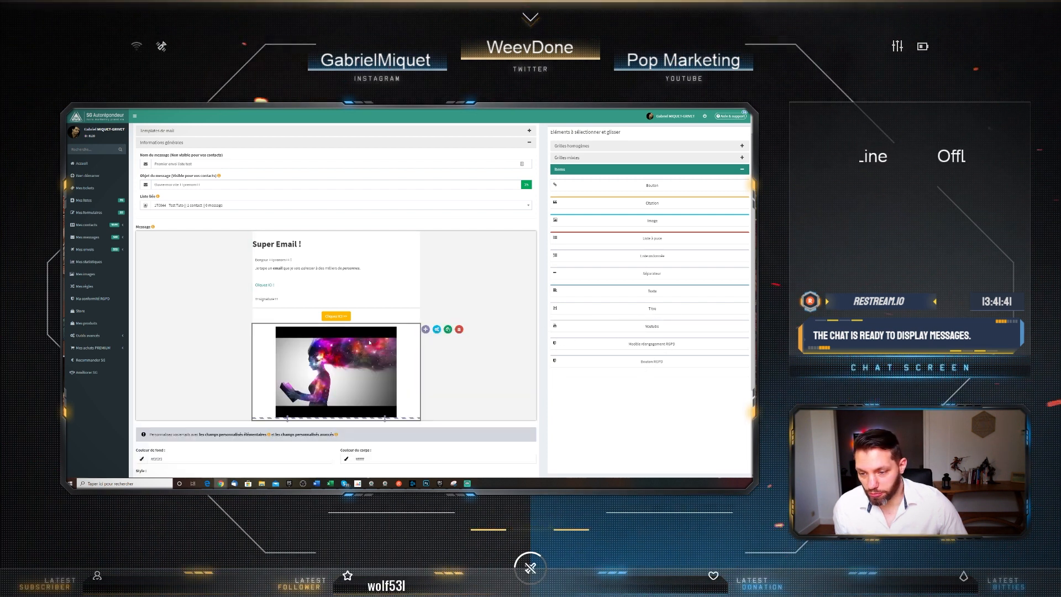
scroll(475, 228, "down", 3)
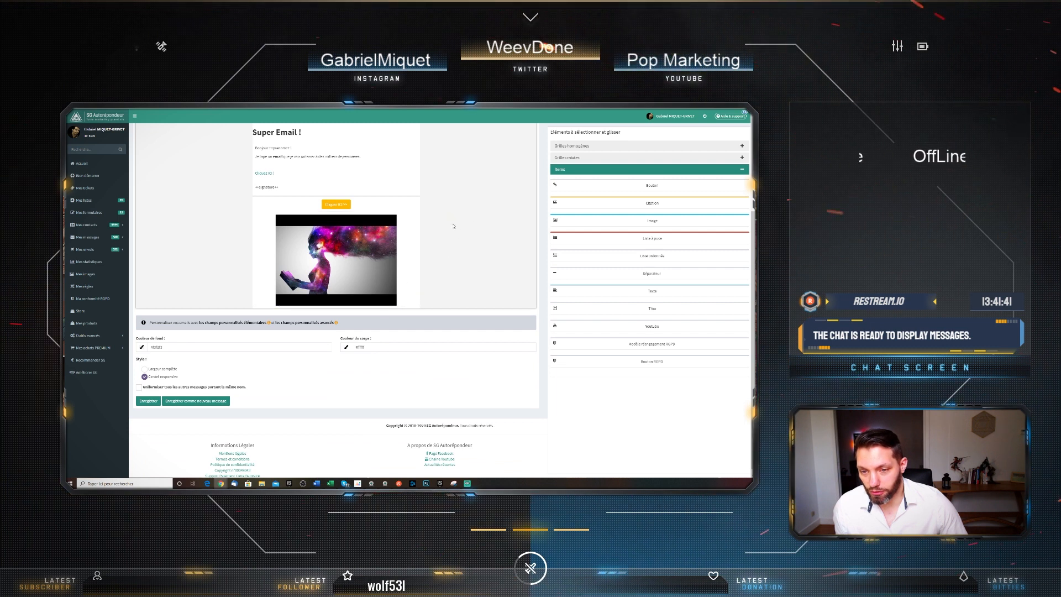
mouse_move(425, 217)
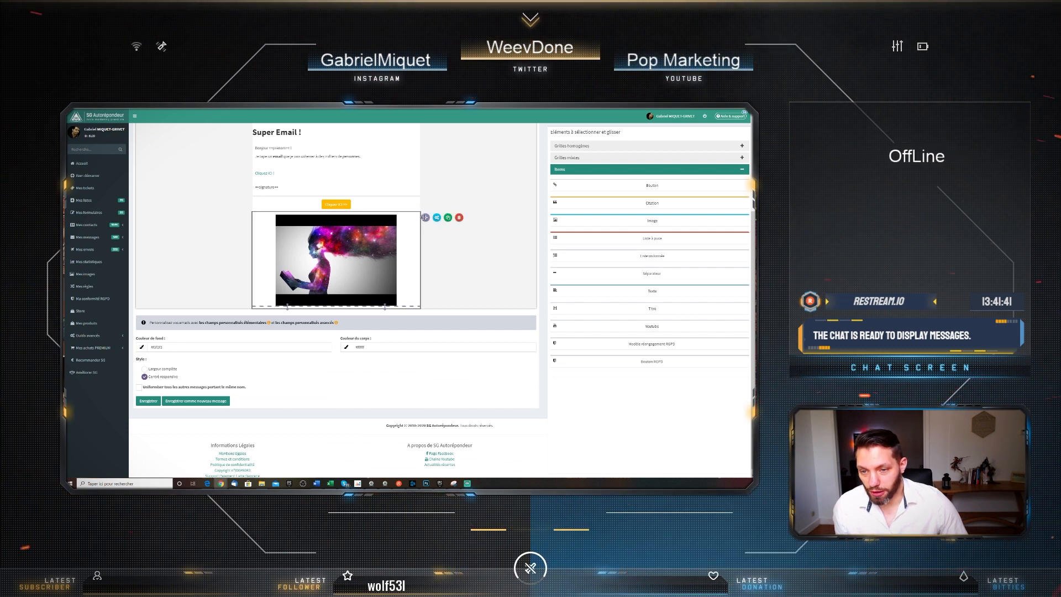
left_click(460, 218)
left_click(428, 329)
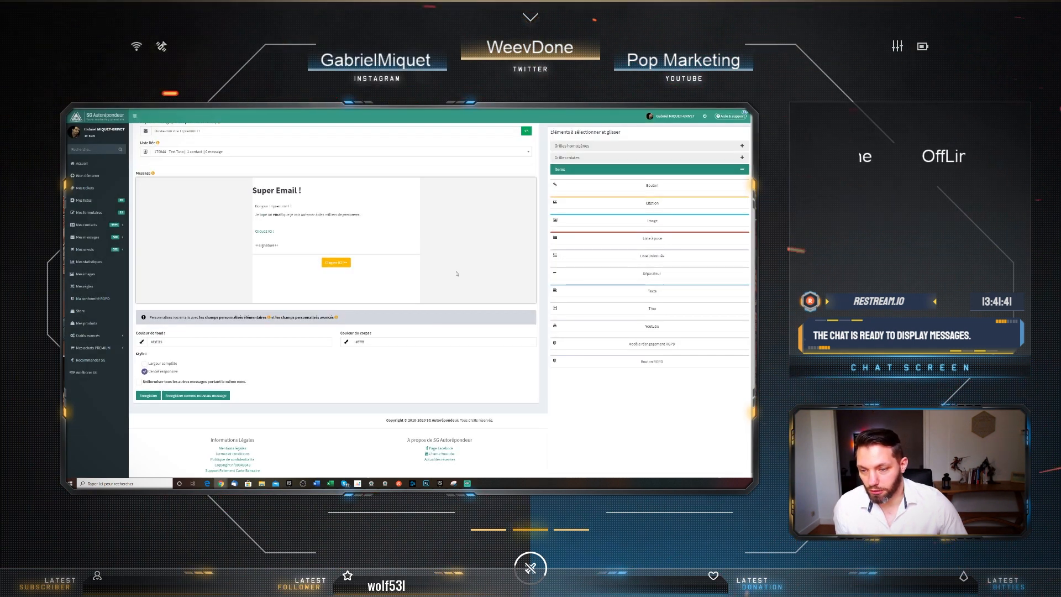
Save the Super Email ! message and dismiss the 'Email enregistré !' confirmation
scroll(457, 271, "up", 3)
scroll(456, 271, "down", 3)
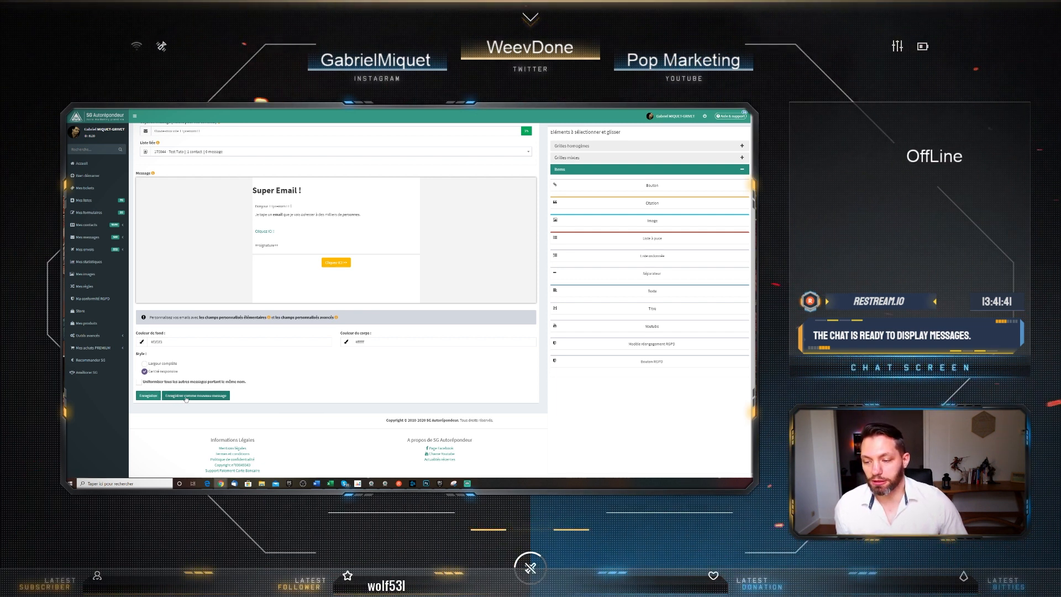
left_click(148, 396)
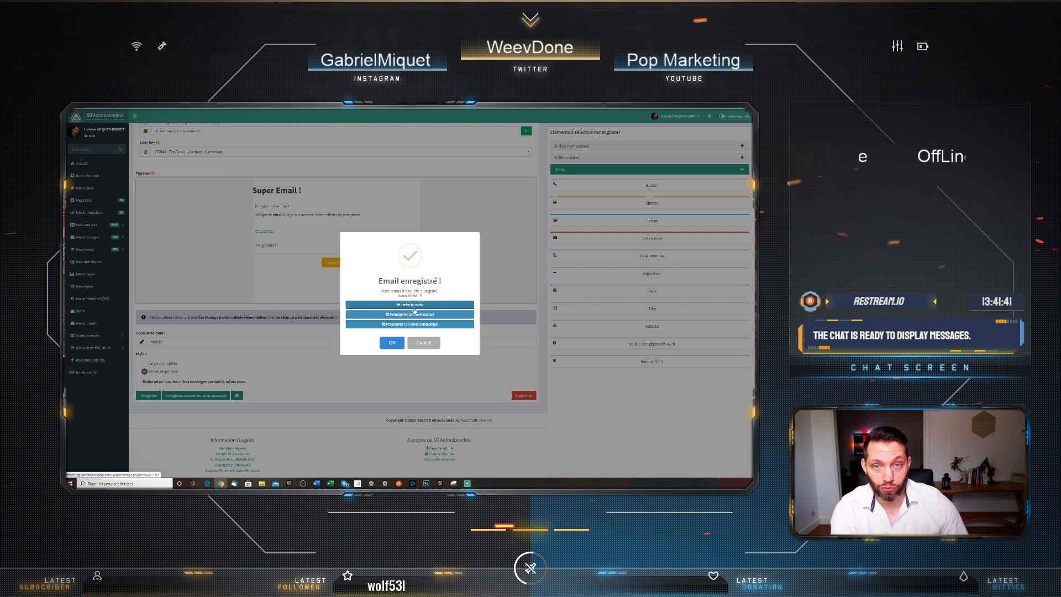
left_click(391, 343)
scroll(422, 290, "up", 3)
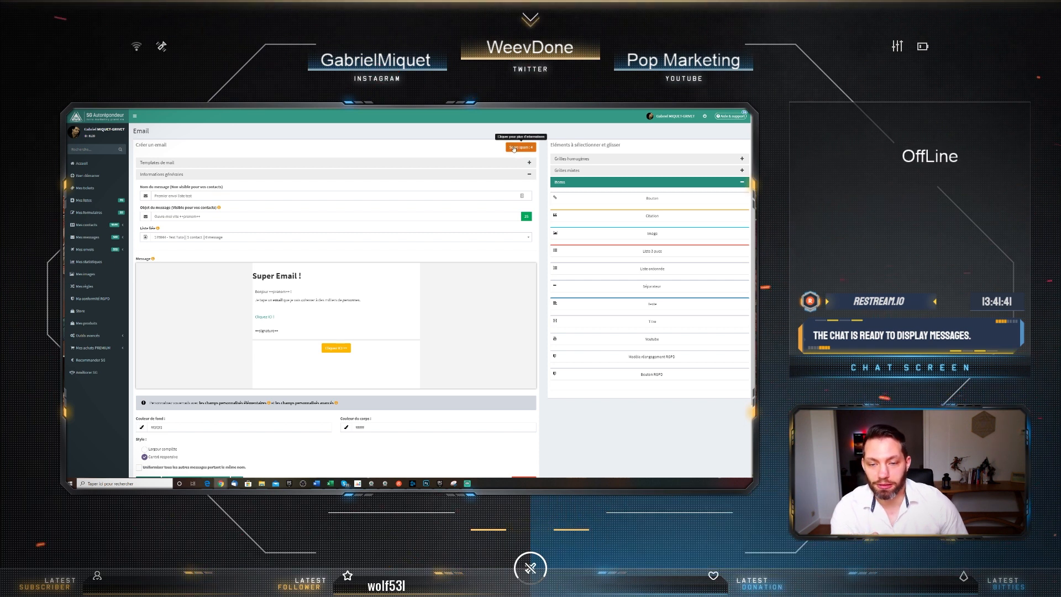
mouse_move(357, 291)
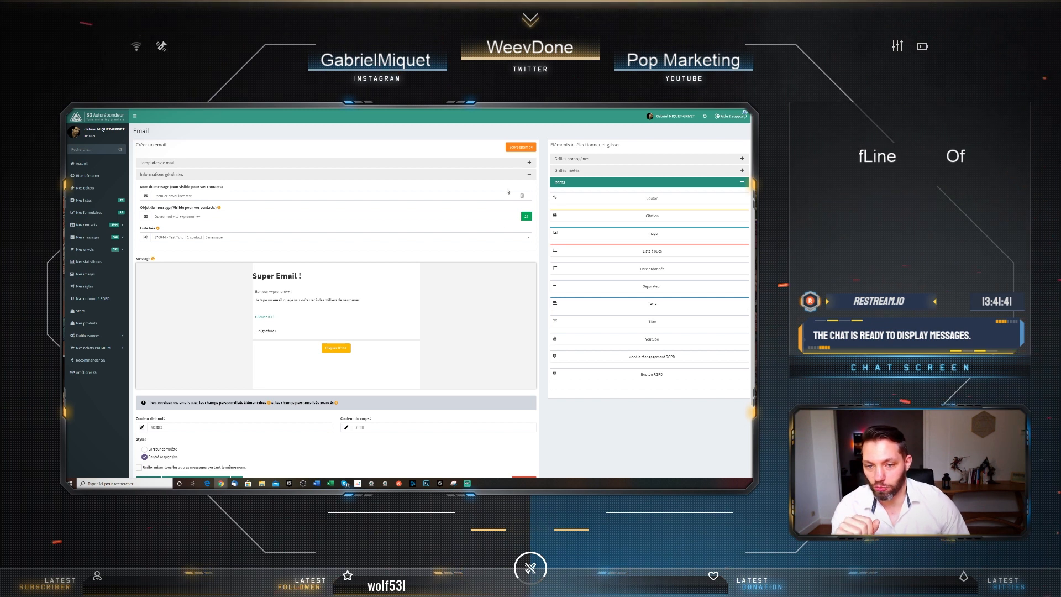
left_click(520, 147)
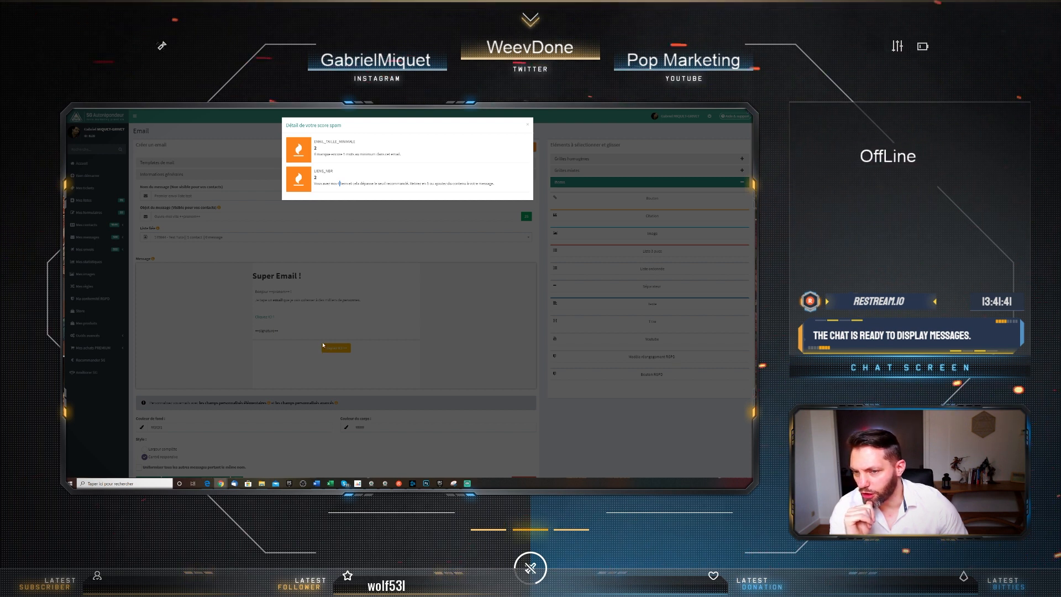
left_click(528, 128)
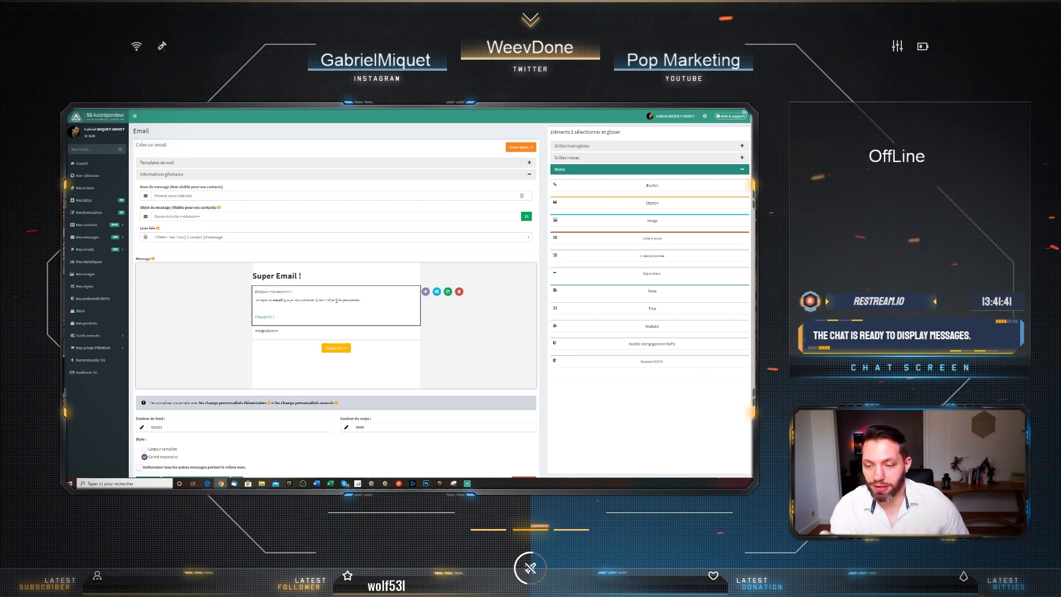
Add the line 'Je vais capoter des mots pour ne pas pesser en spam' to the text block
left_click(365, 301)
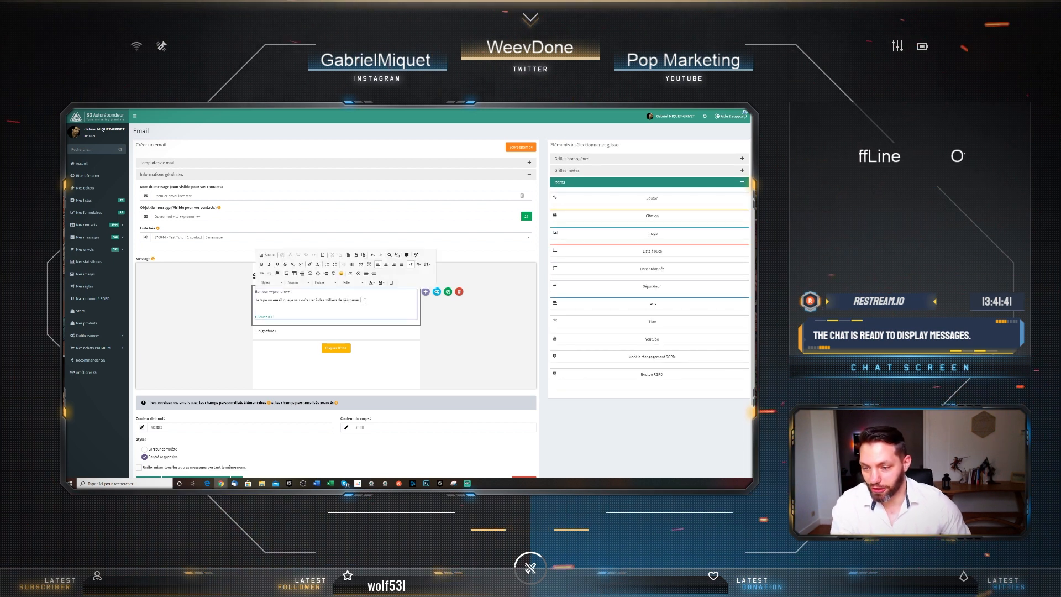
key("Return")
type("Je")
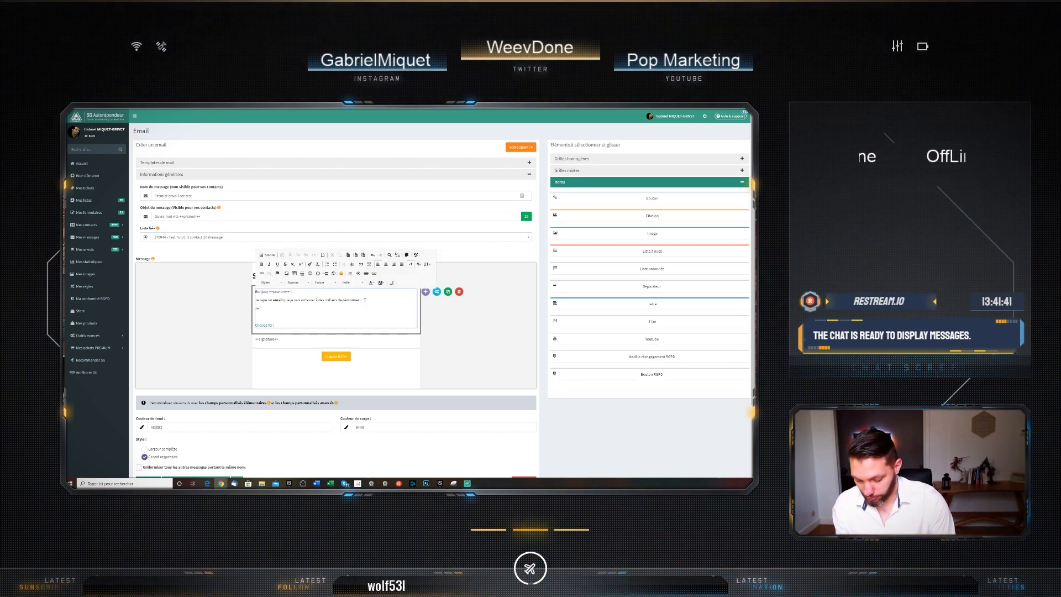
type(" vais capoter des mo")
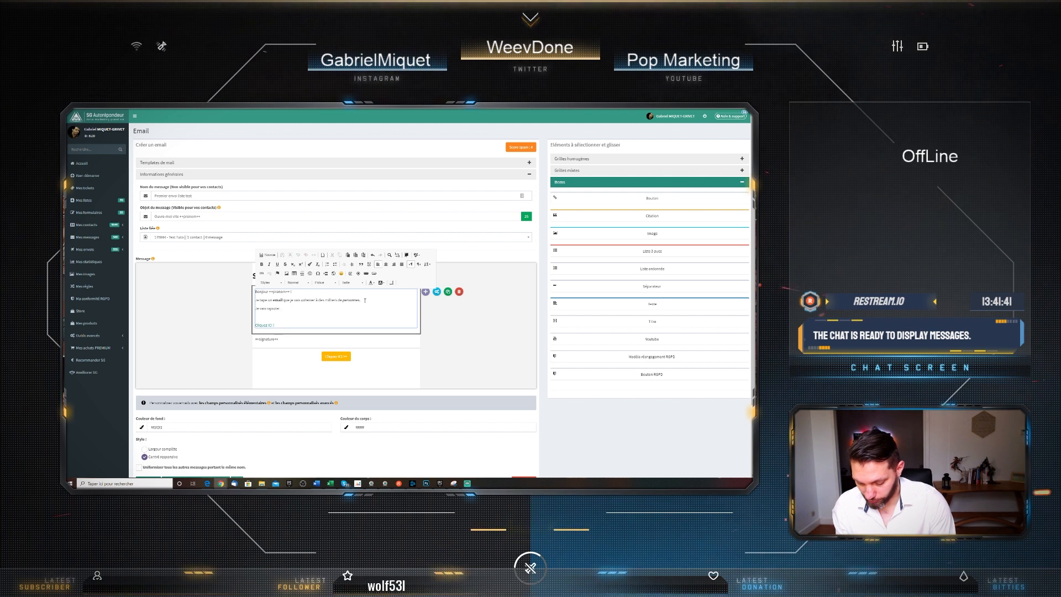
type("ts pour")
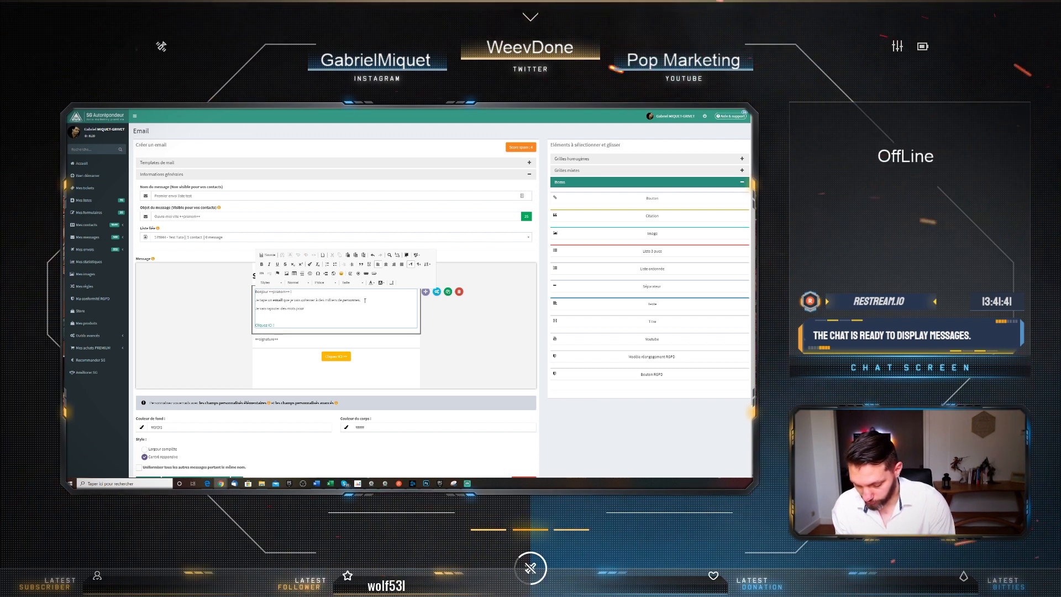
type(" ne pas pesser en")
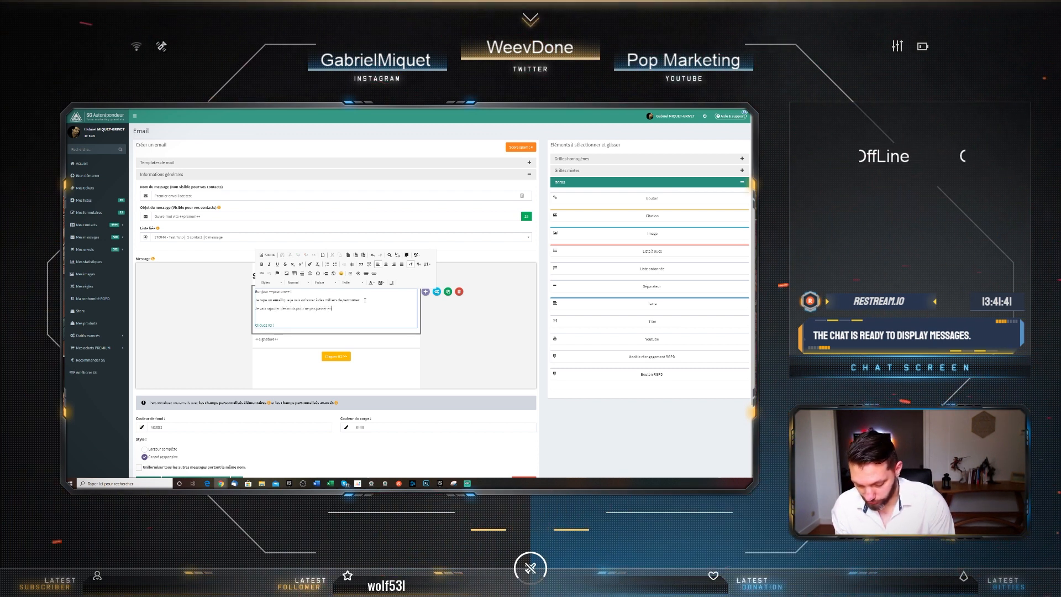
type(" spam.")
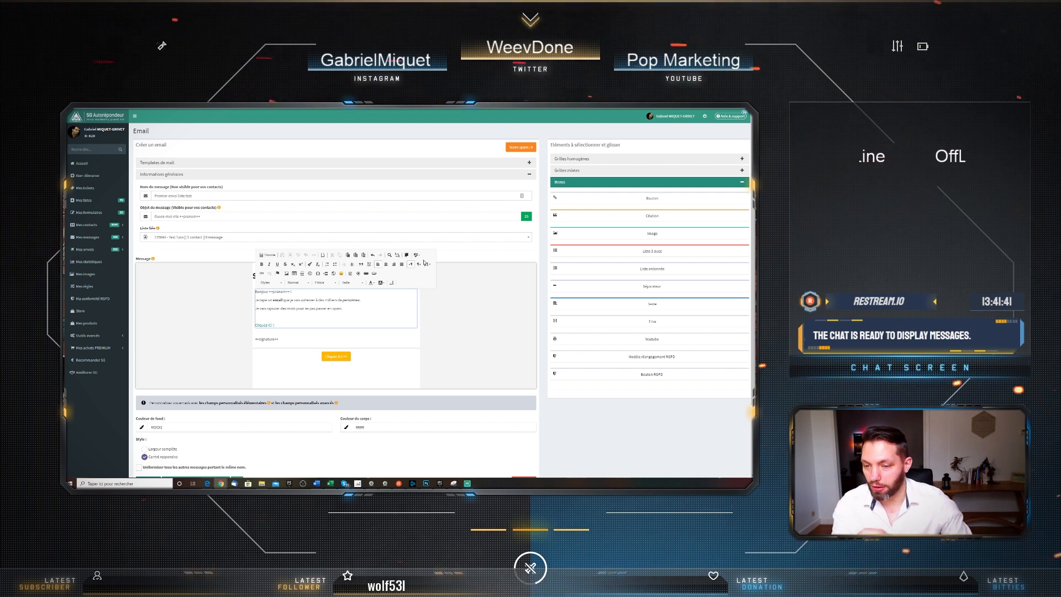
left_click(475, 323)
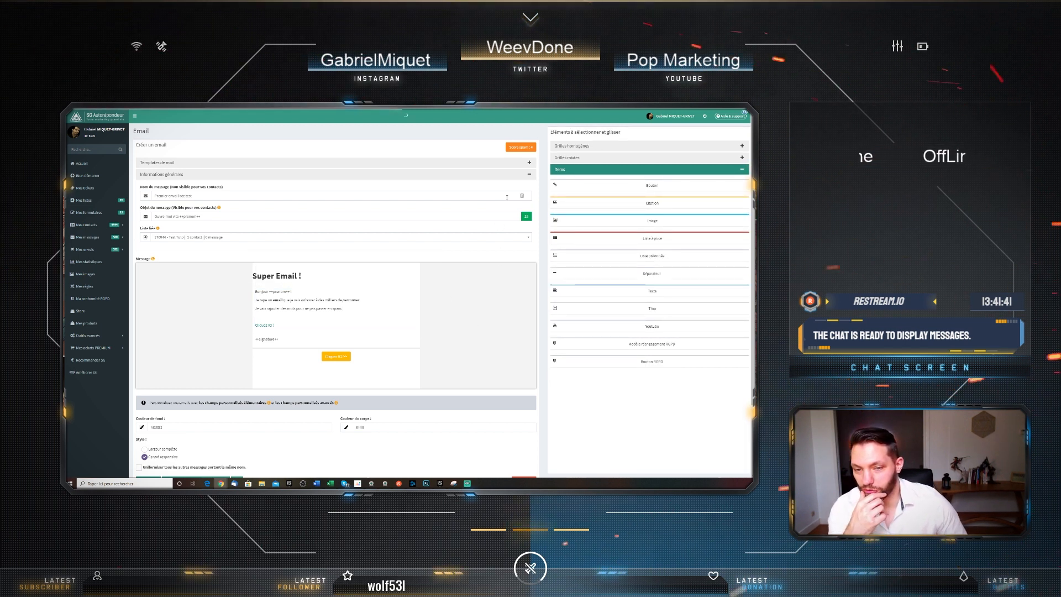
Review the spam score details, then save the updated email again
left_click(522, 148)
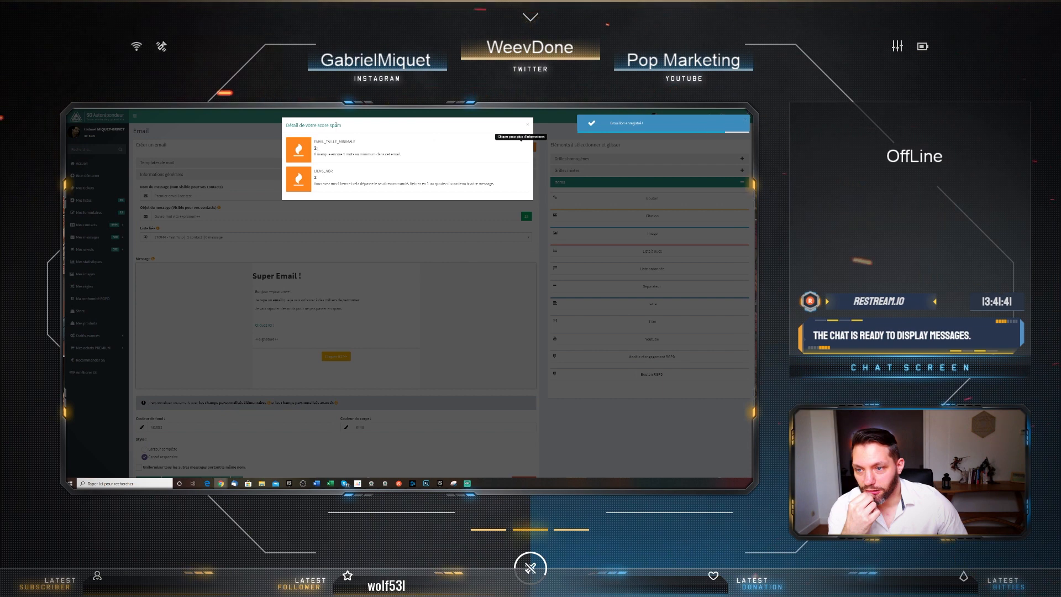
left_click(527, 125)
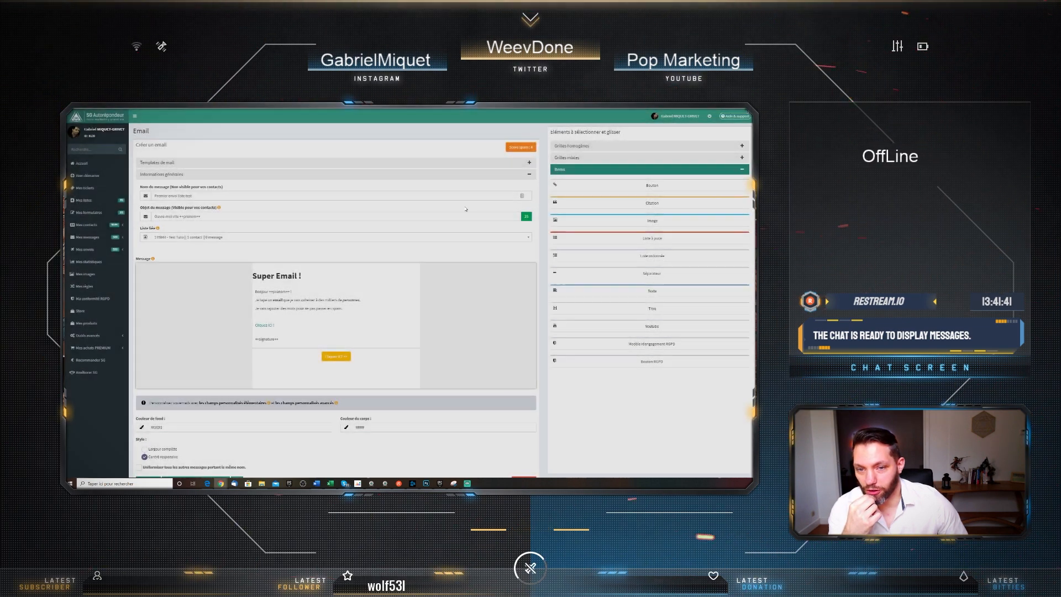
scroll(254, 359, "down", 2)
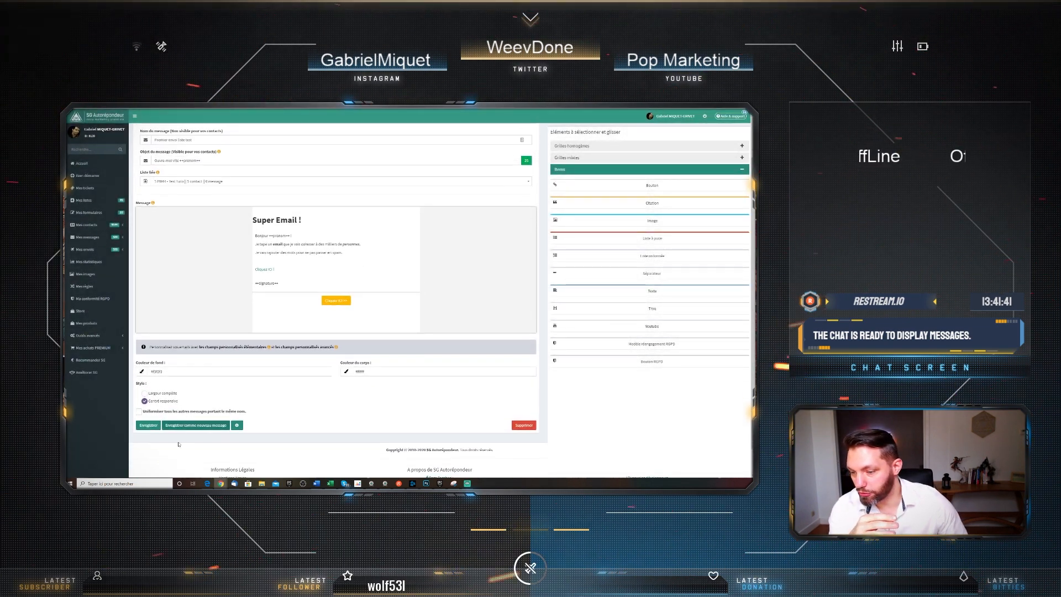
left_click(145, 425)
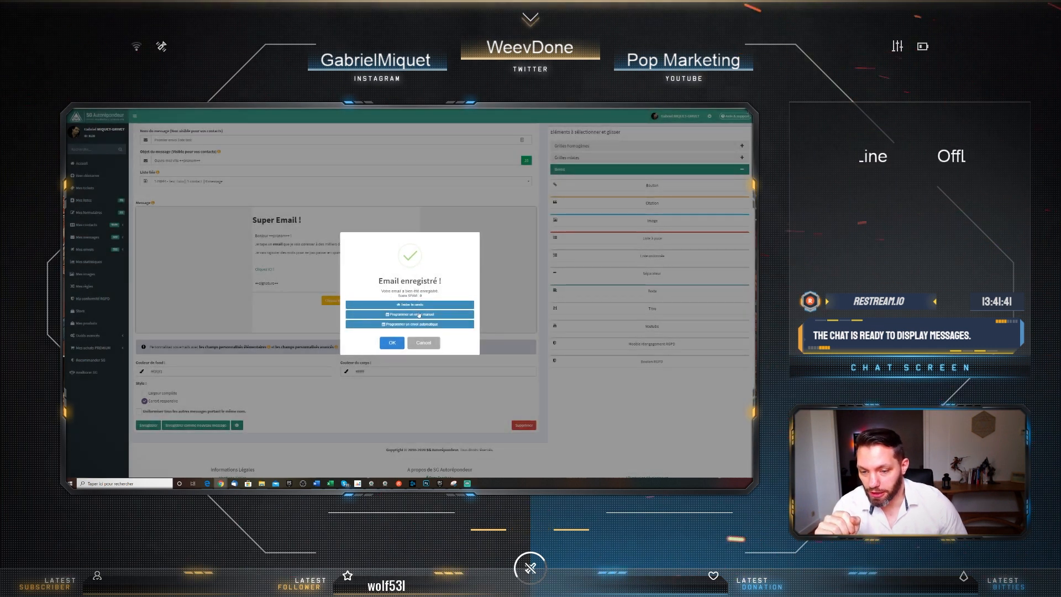
Dismiss the save confirmation and view the spam score details, now at 0
left_click(398, 345)
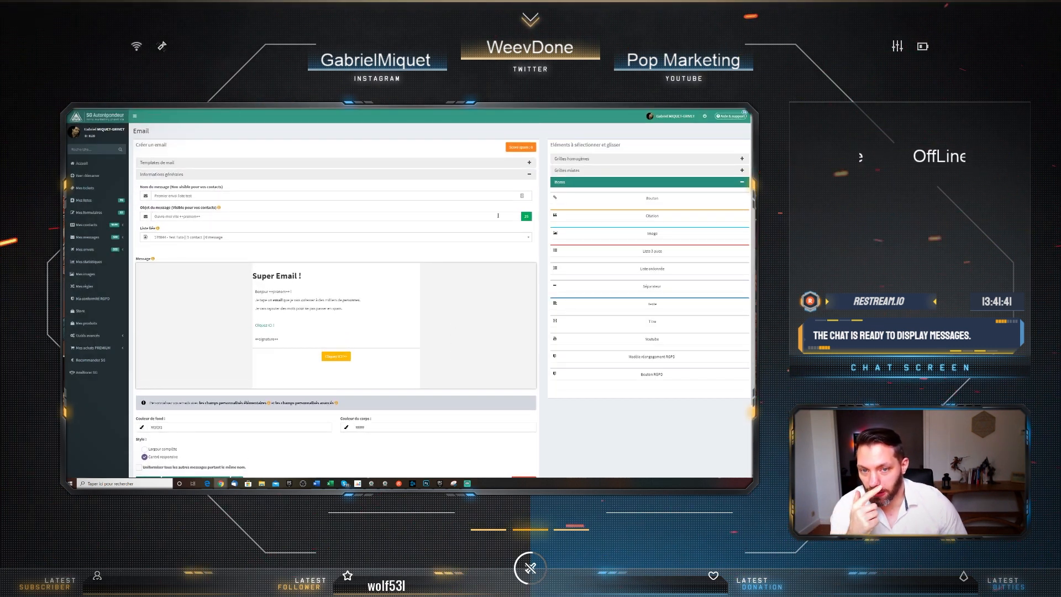
left_click(520, 148)
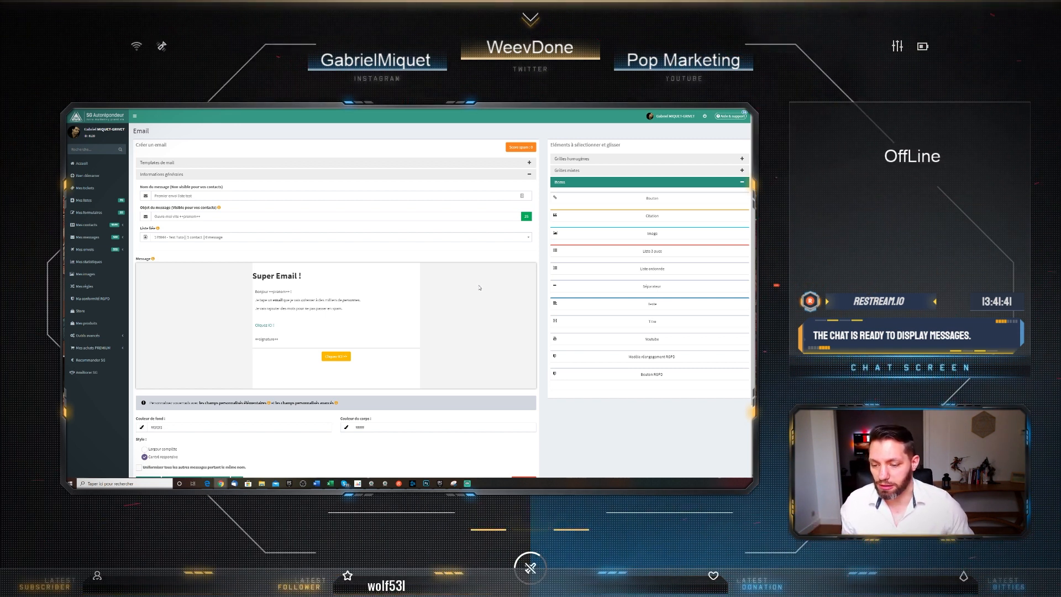
scroll(480, 287, "down", 2)
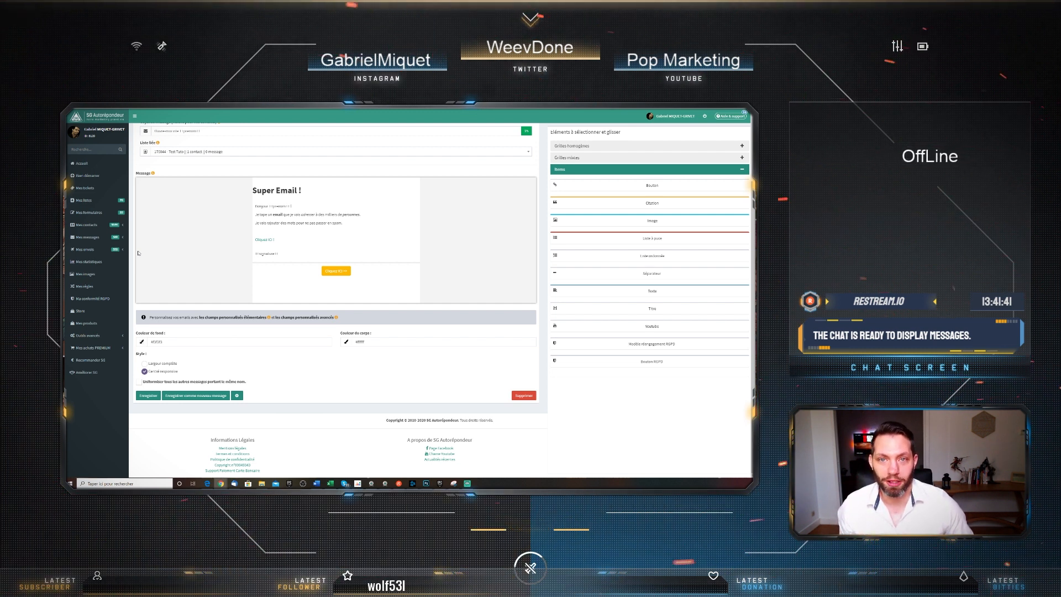
Open the CSV import form in Mes contacts > Ajout/Import with 'test tuto' as destination list, then bring up Excel
left_click(84, 225)
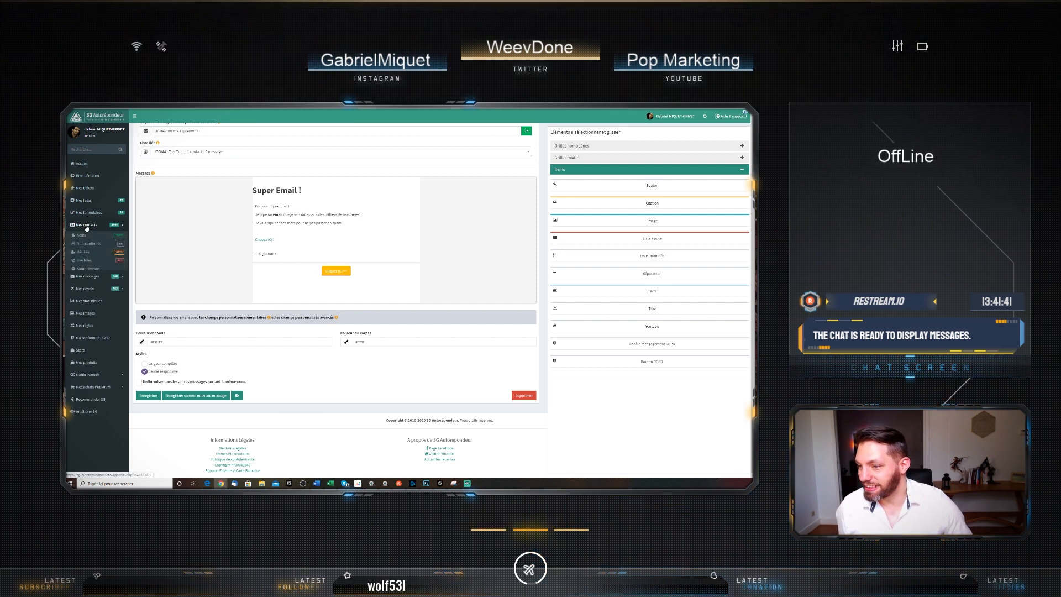
left_click(93, 269)
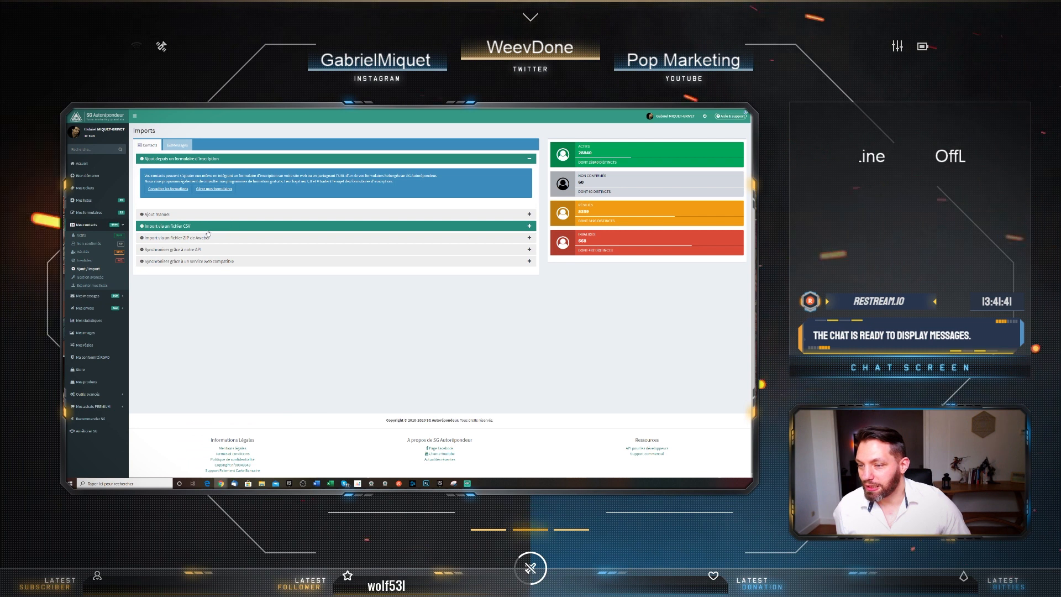
left_click(208, 226)
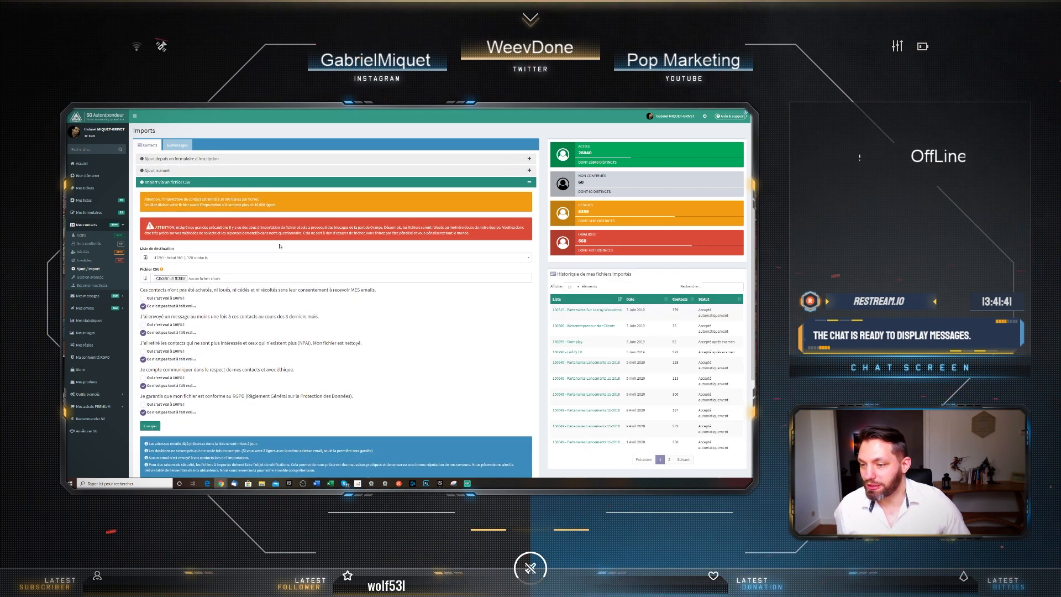
left_click(255, 259)
type("test")
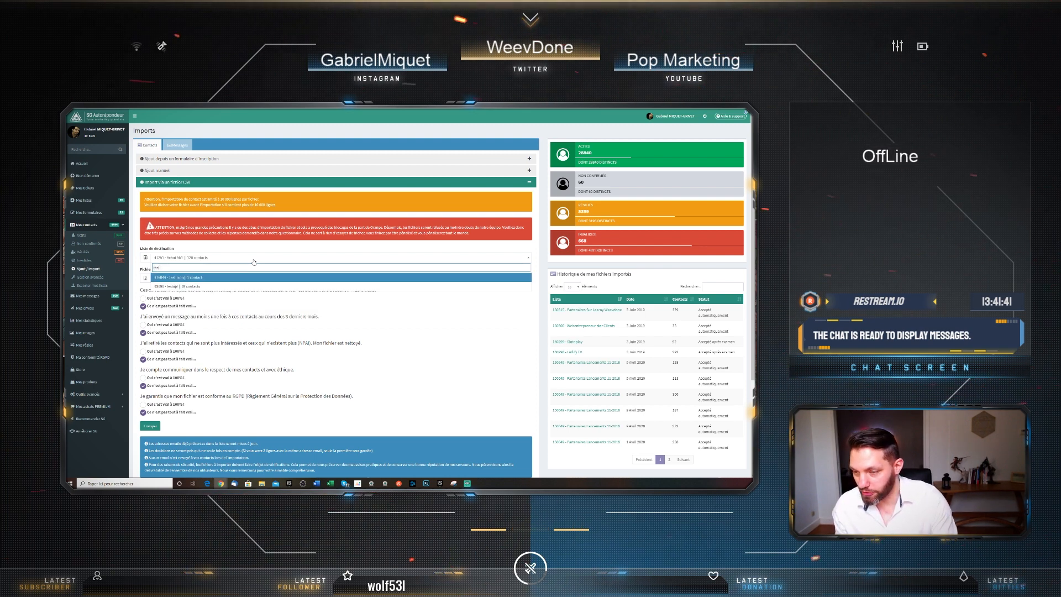
left_click(252, 280)
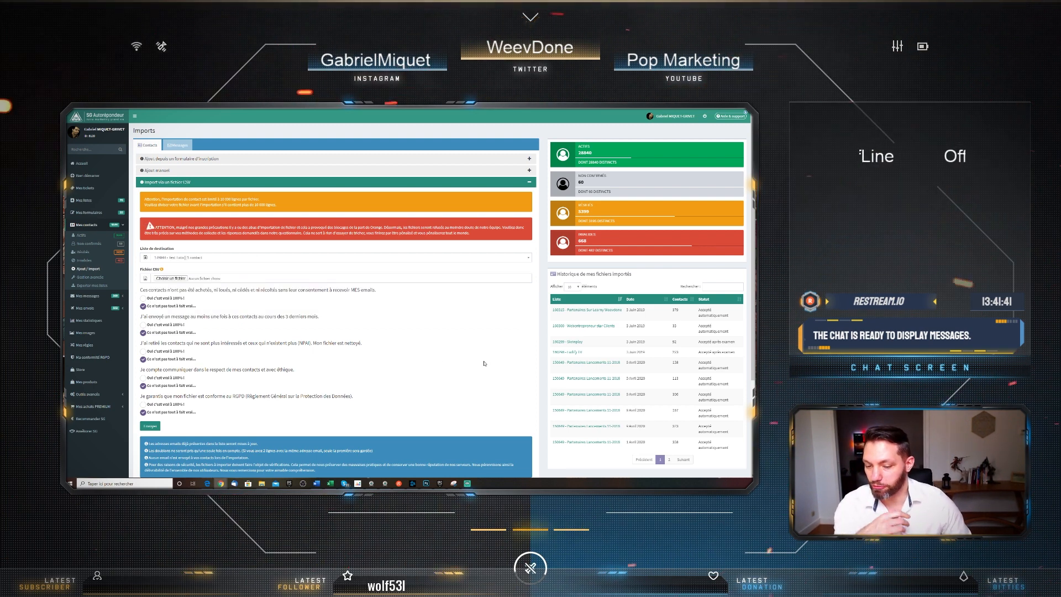
left_click(330, 474)
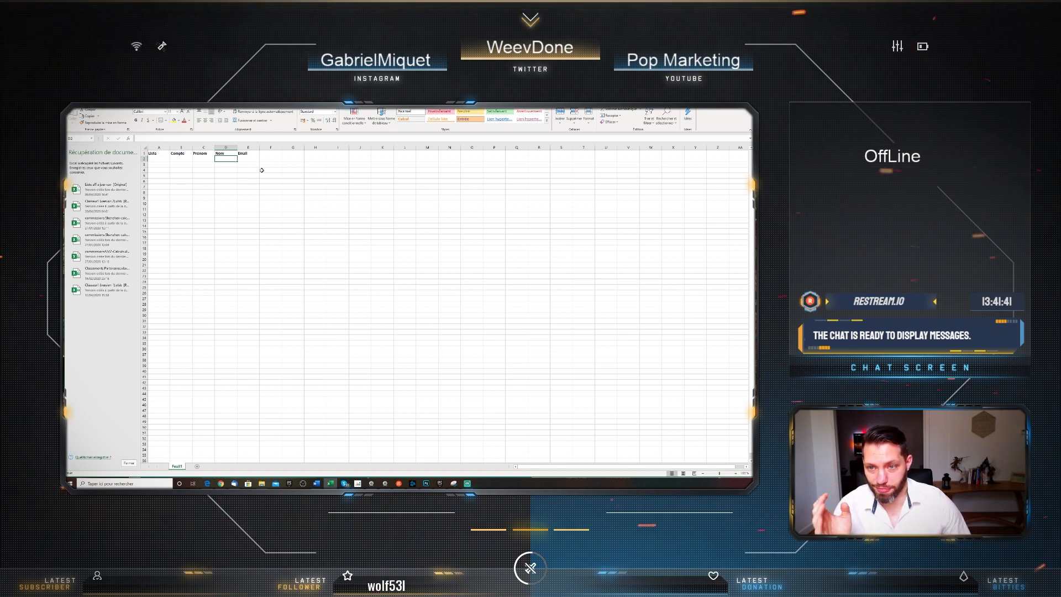
Enter the test contact's first name, last name and e-mail in C2:E2, widening column E
left_click(158, 153)
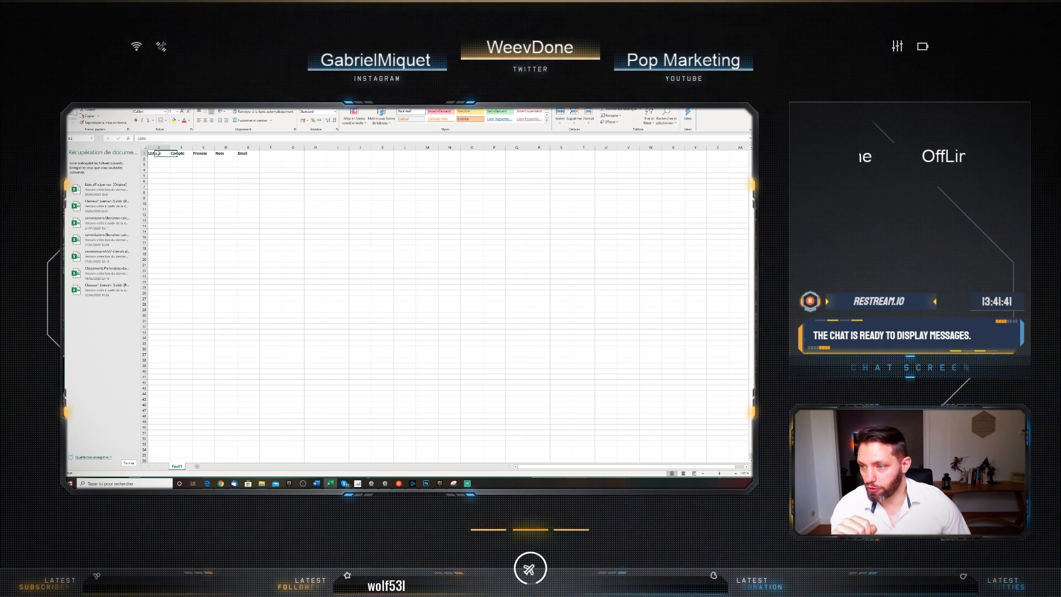
left_click(202, 153)
left_click(227, 154)
left_click(206, 154)
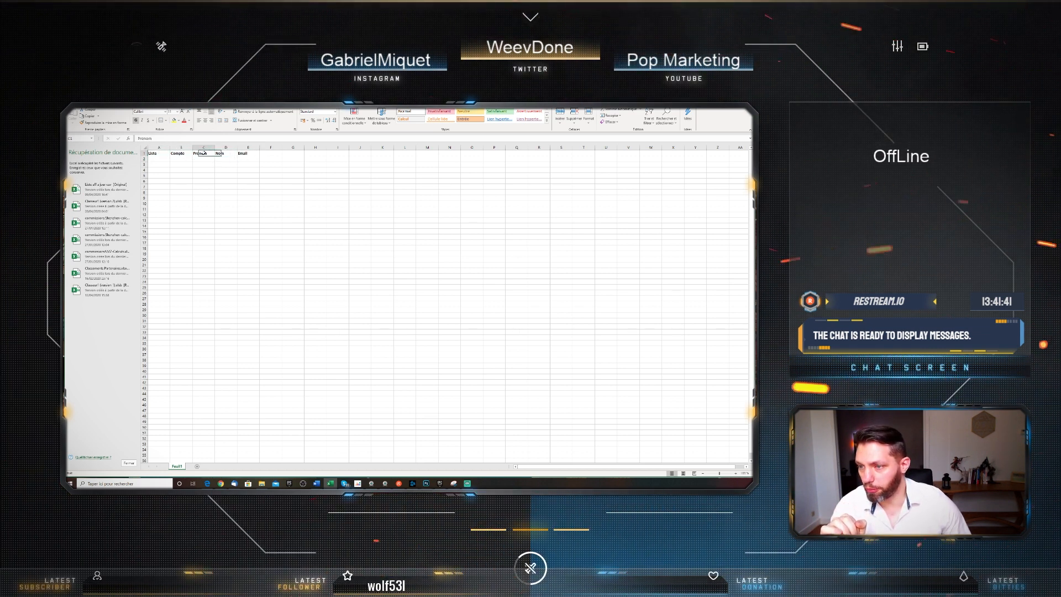
left_click(226, 154)
left_click(203, 159)
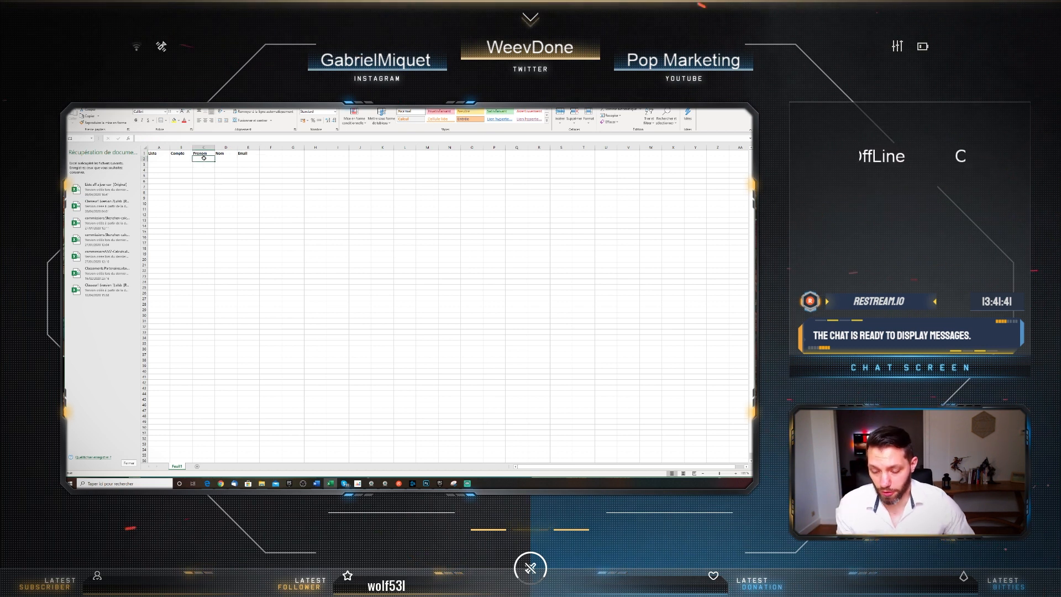
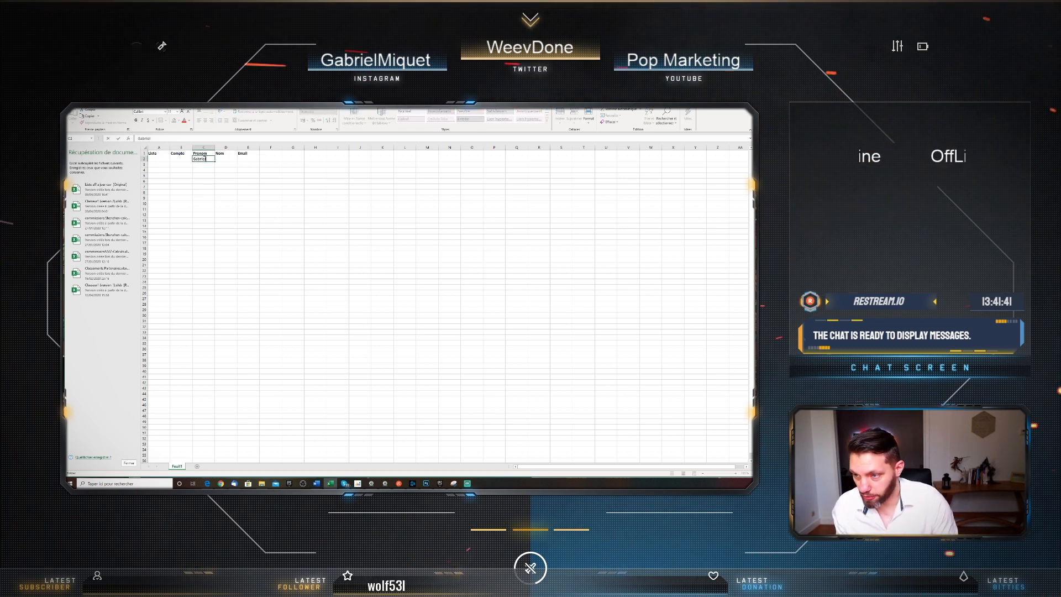
left_click(225, 160)
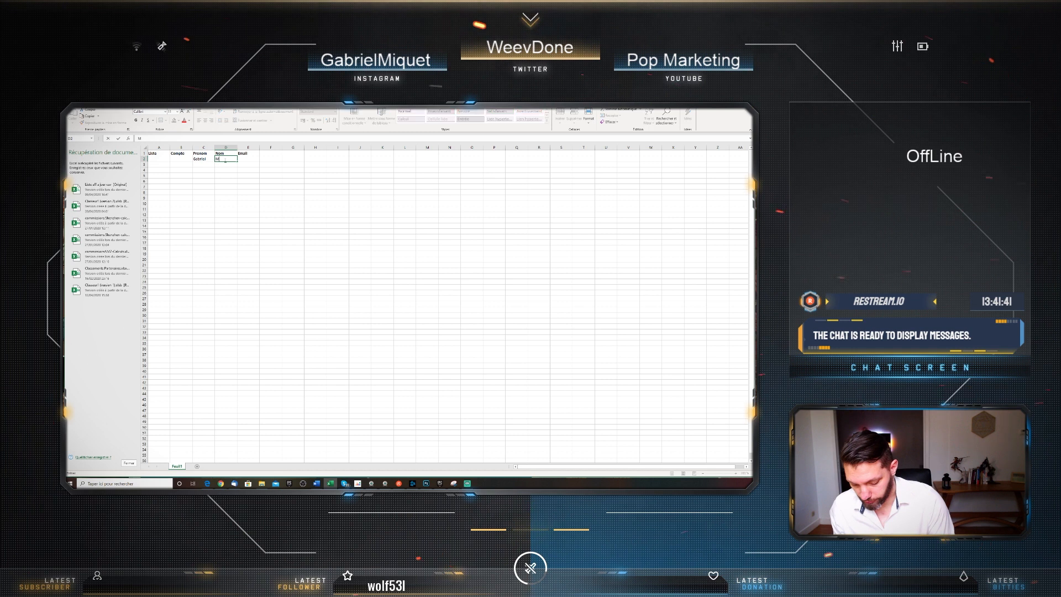
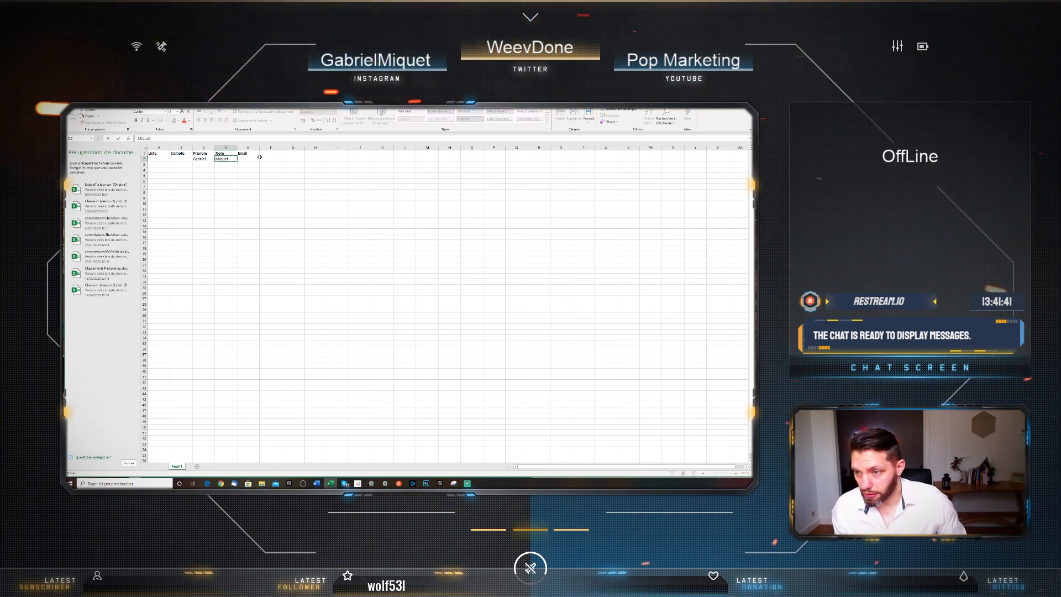
key("Tab")
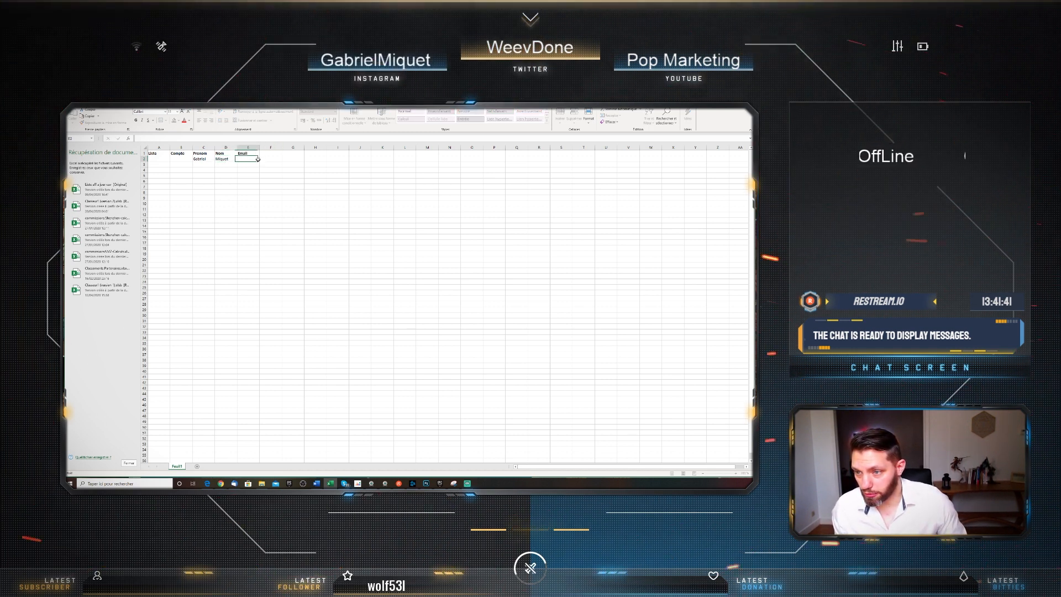
left_click_drag(260, 148, 331, 149)
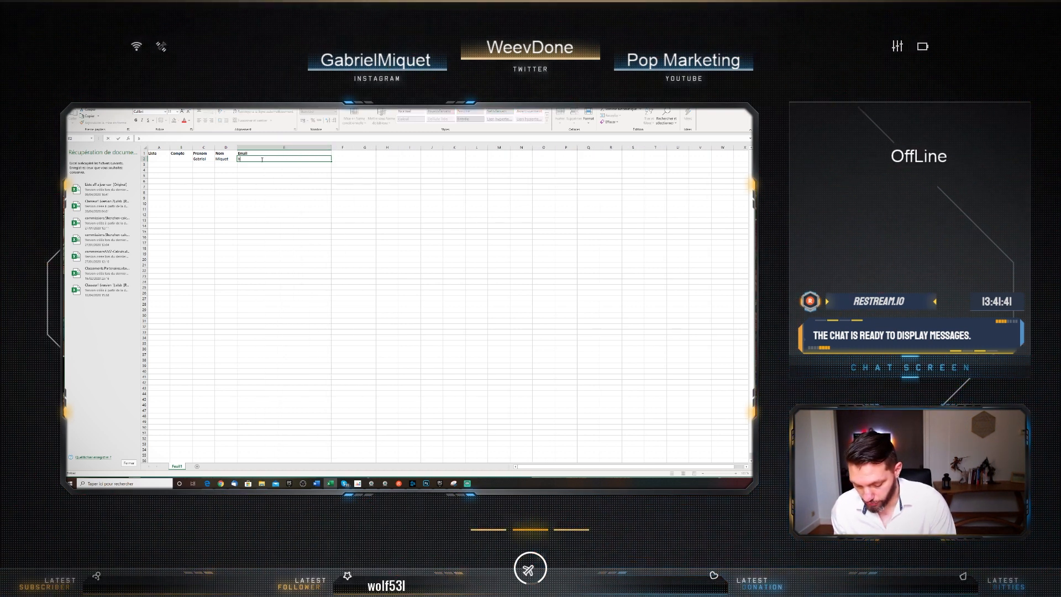
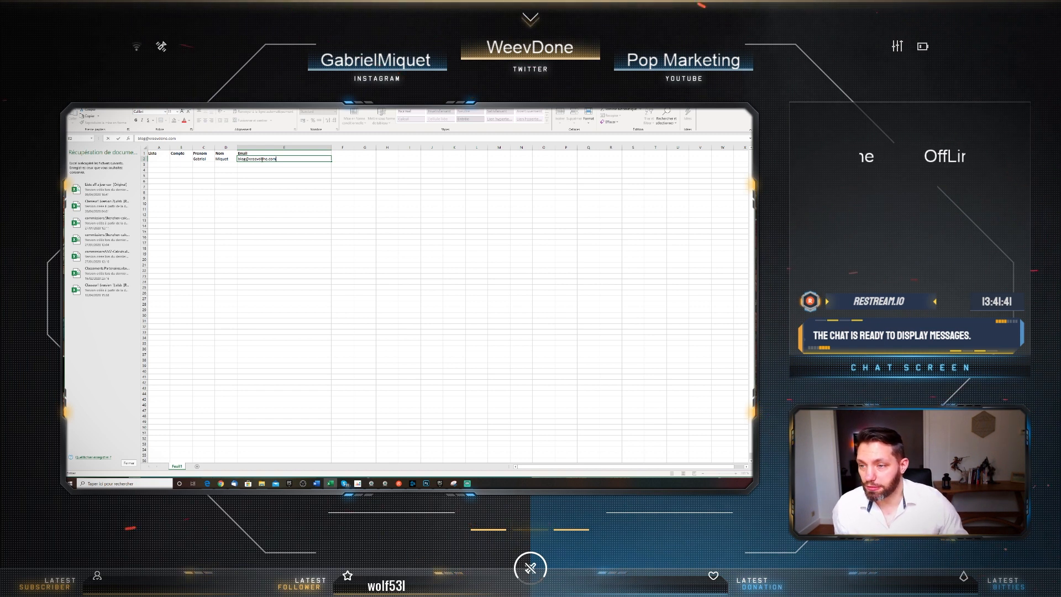
left_click(160, 159)
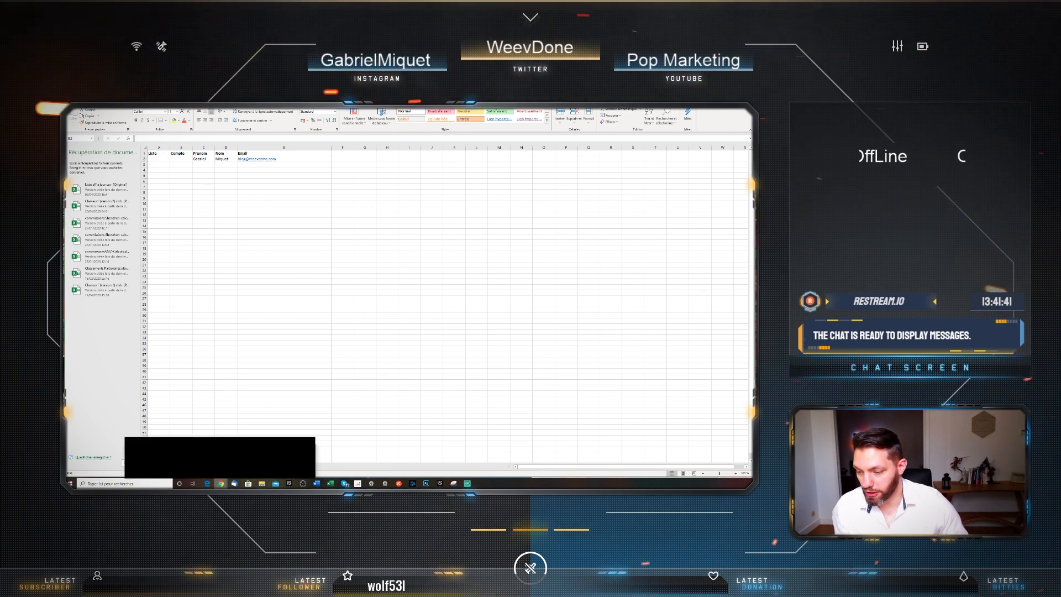
Fill A2 with list ID 176044 and B2 with the account number, checked on the import page
left_click(221, 484)
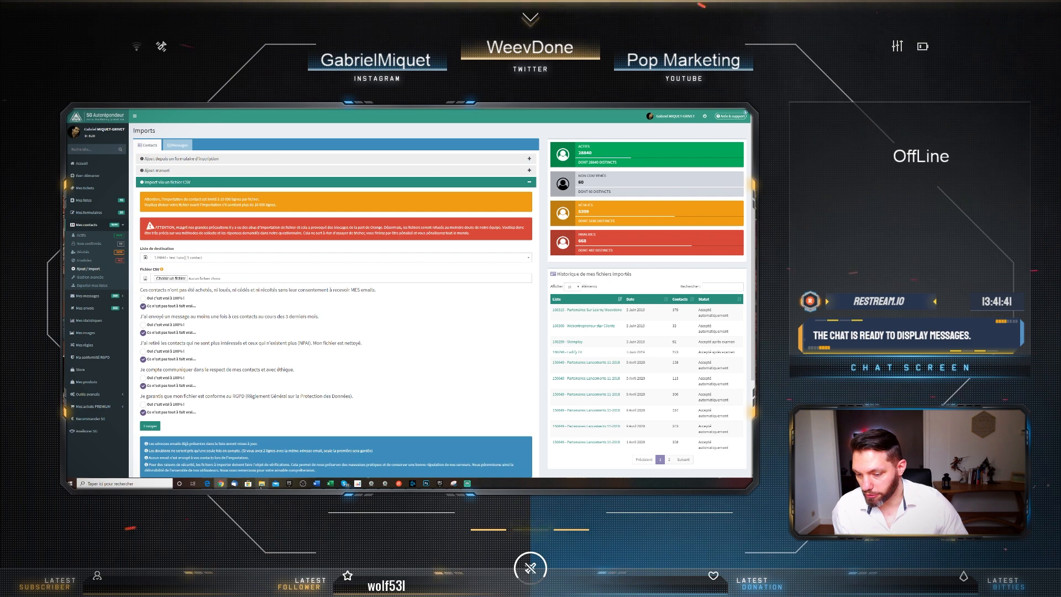
left_click(330, 485)
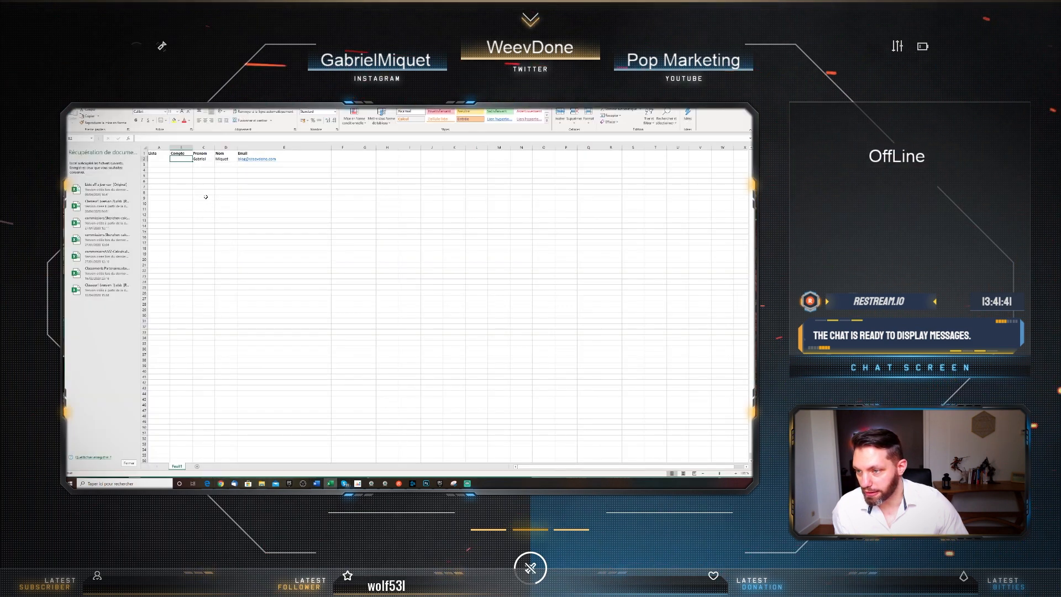
type("1")
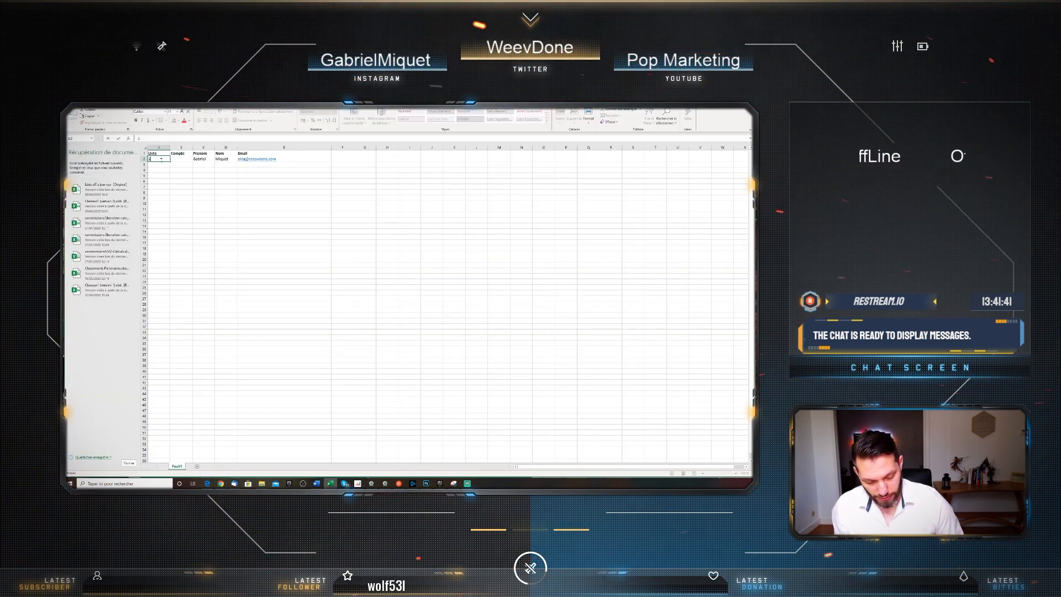
type("76044")
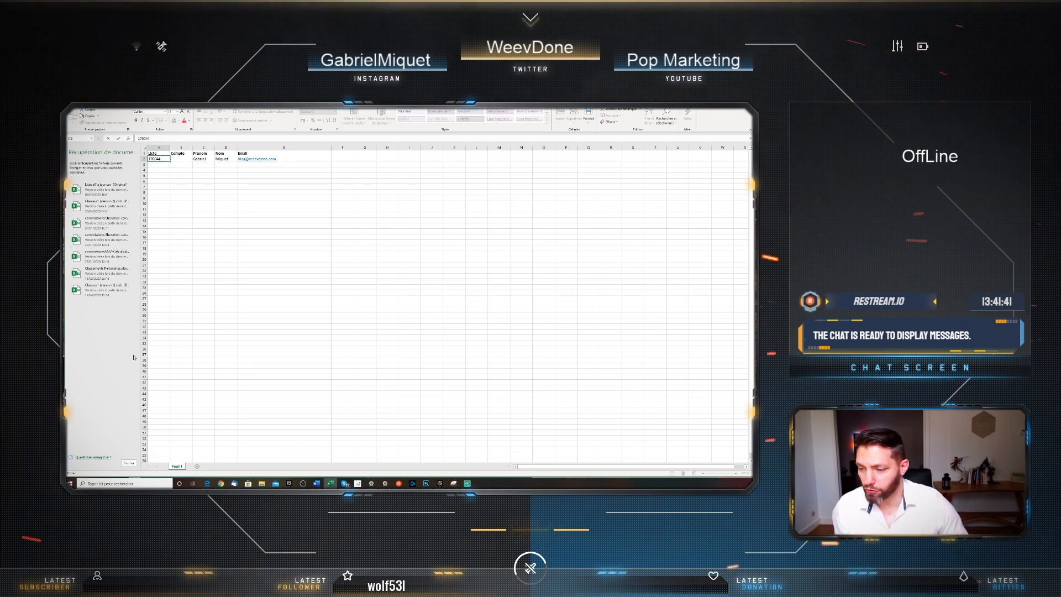
left_click(178, 158)
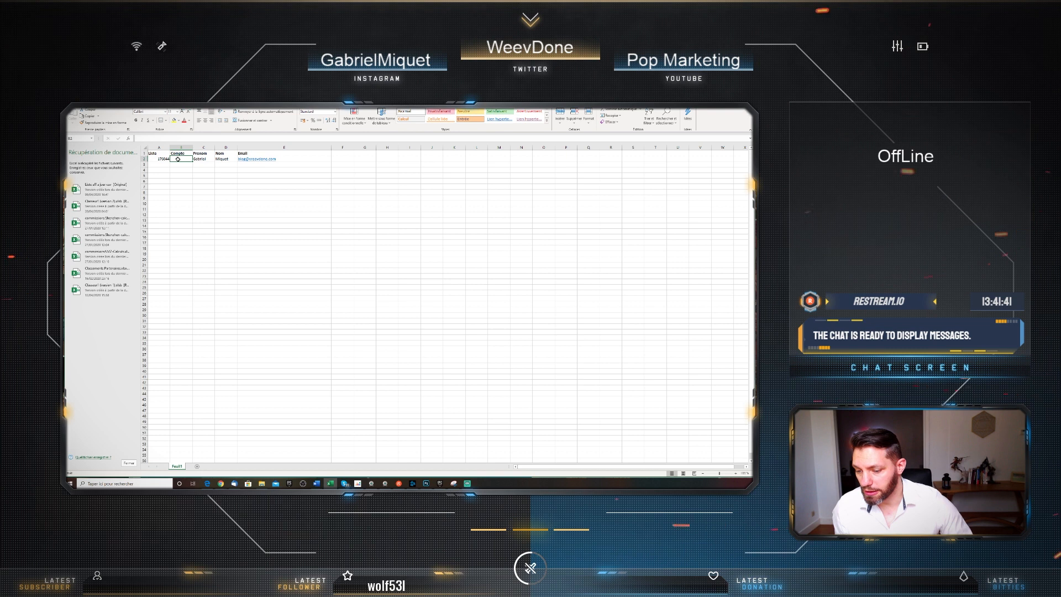
key("alt+Tab")
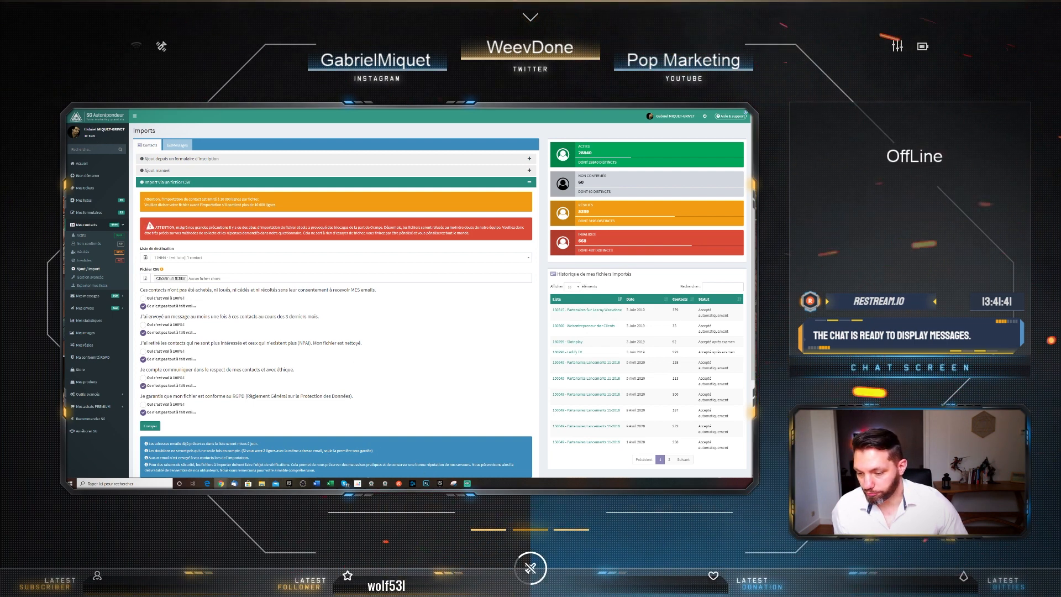
left_click(330, 483)
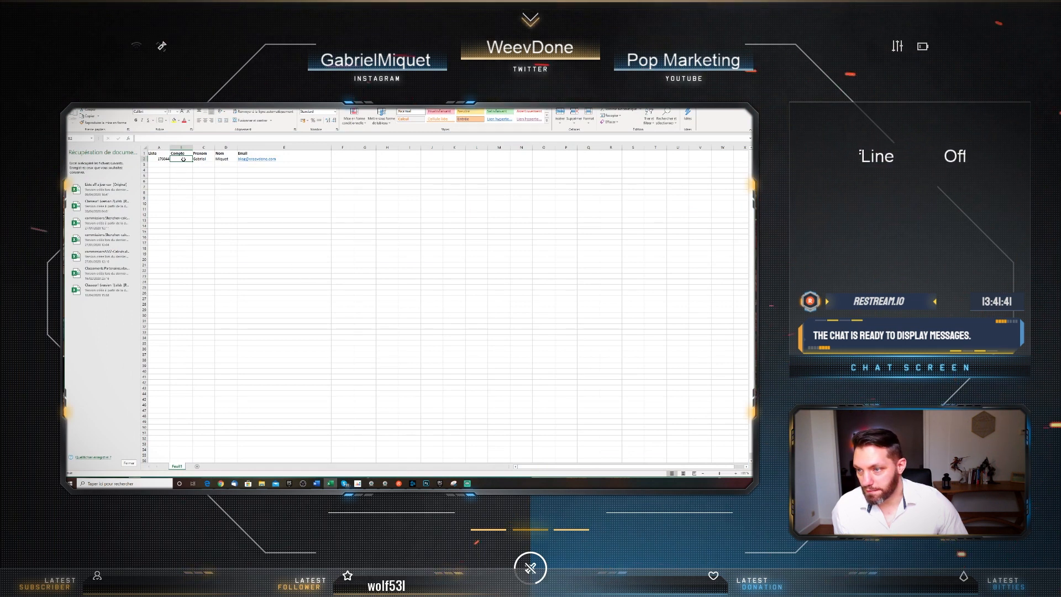
type("8139")
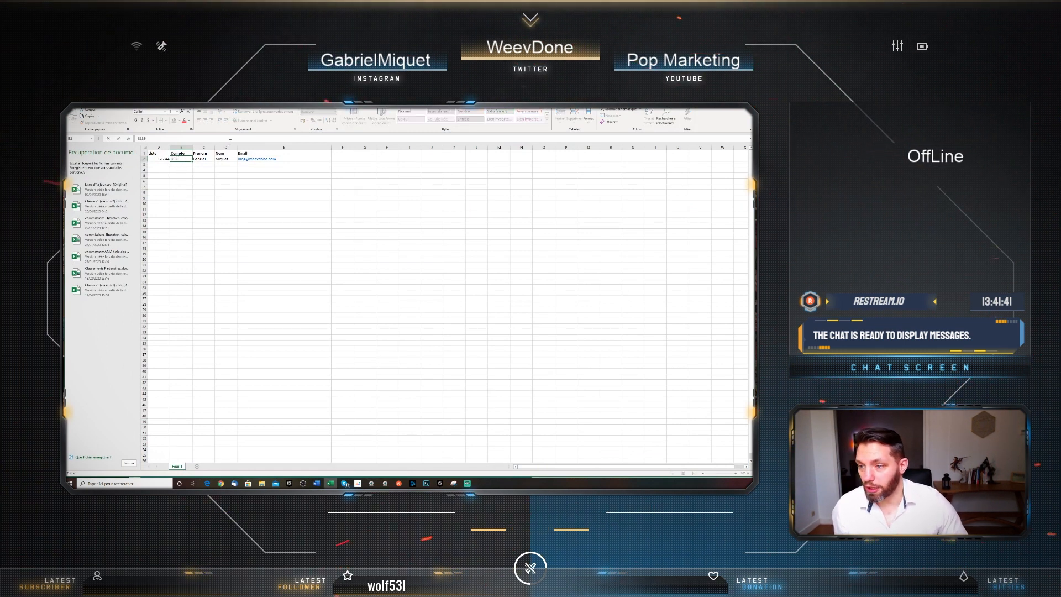
left_click(222, 166)
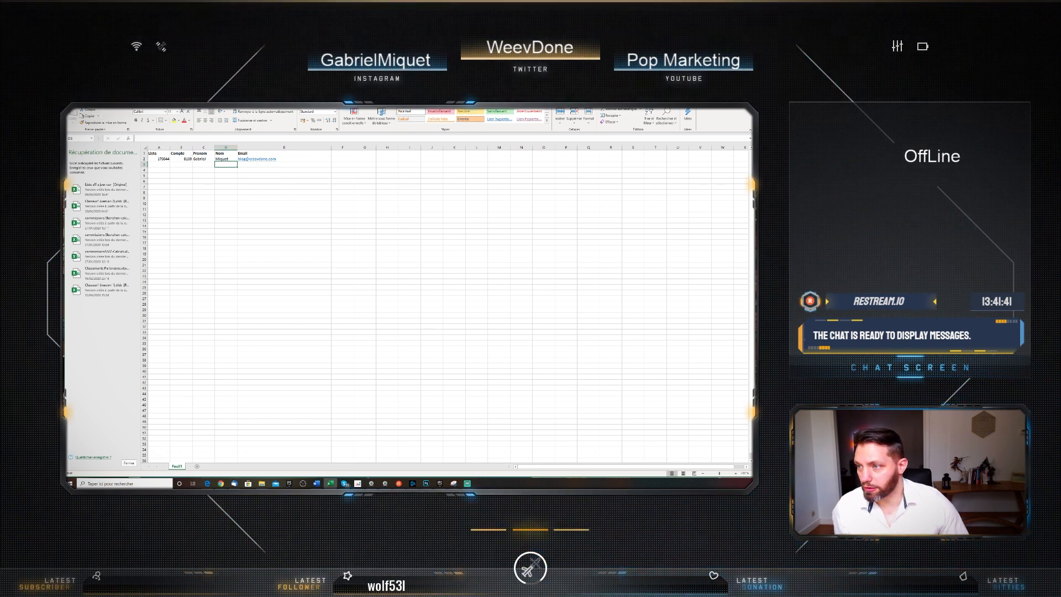
Save the contact sheet in CSV (Macintosh) format, then return to the browser's import page
key("alt+f")
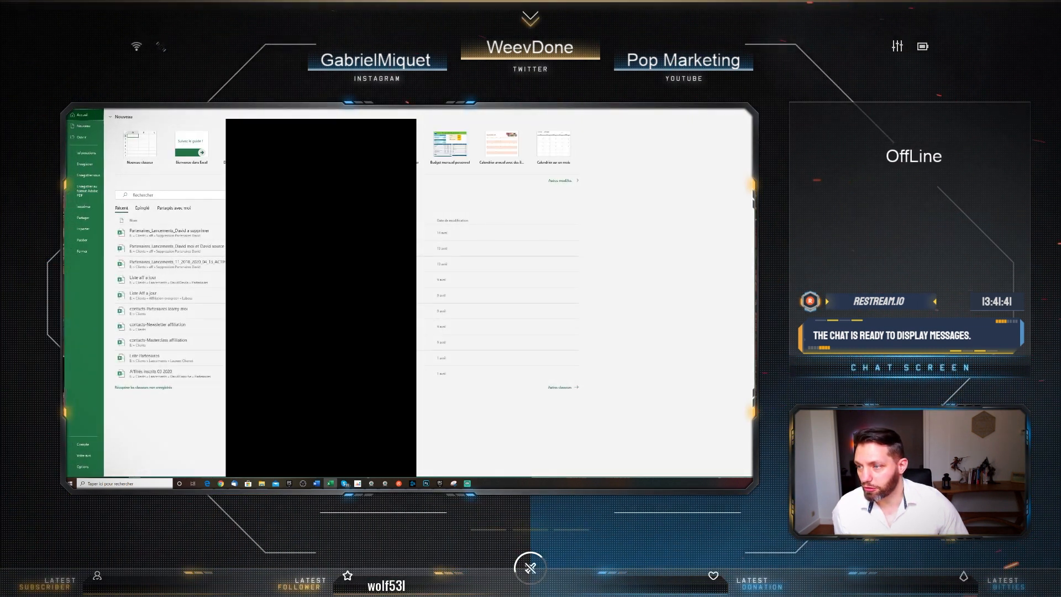
left_click(89, 175)
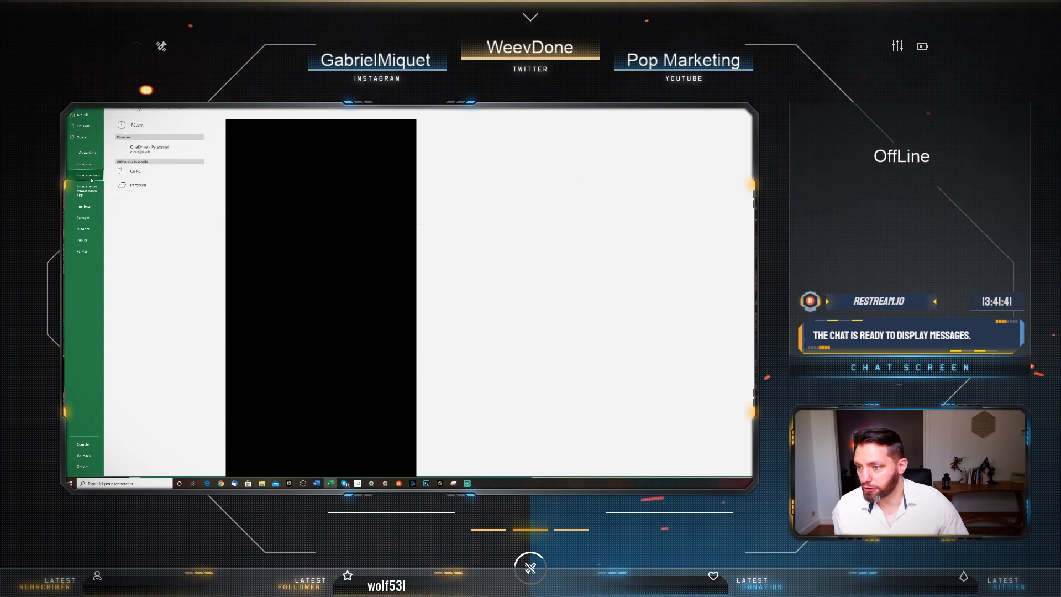
left_click(138, 198)
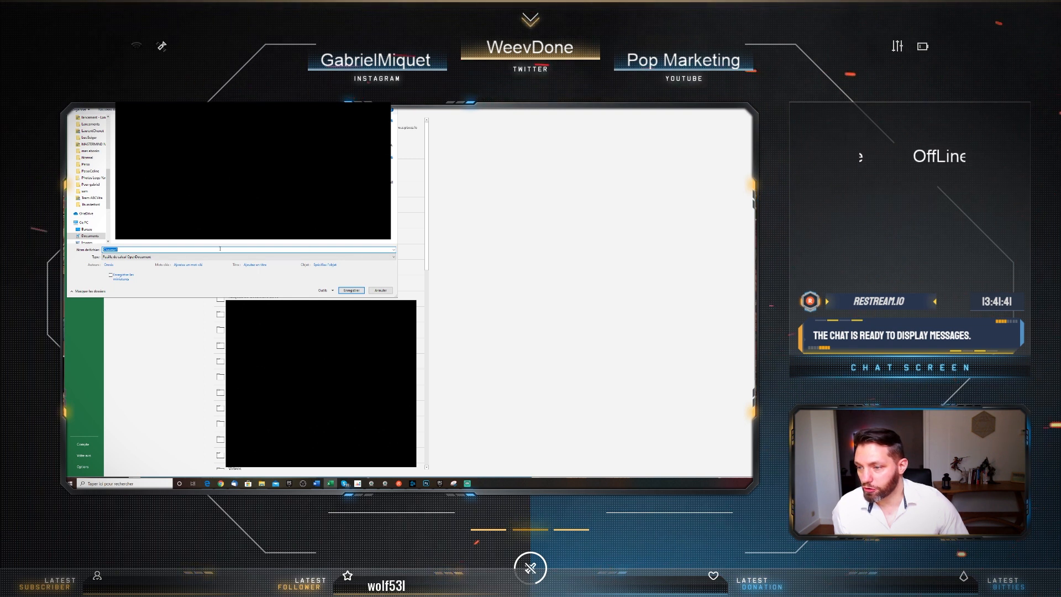
left_click(179, 257)
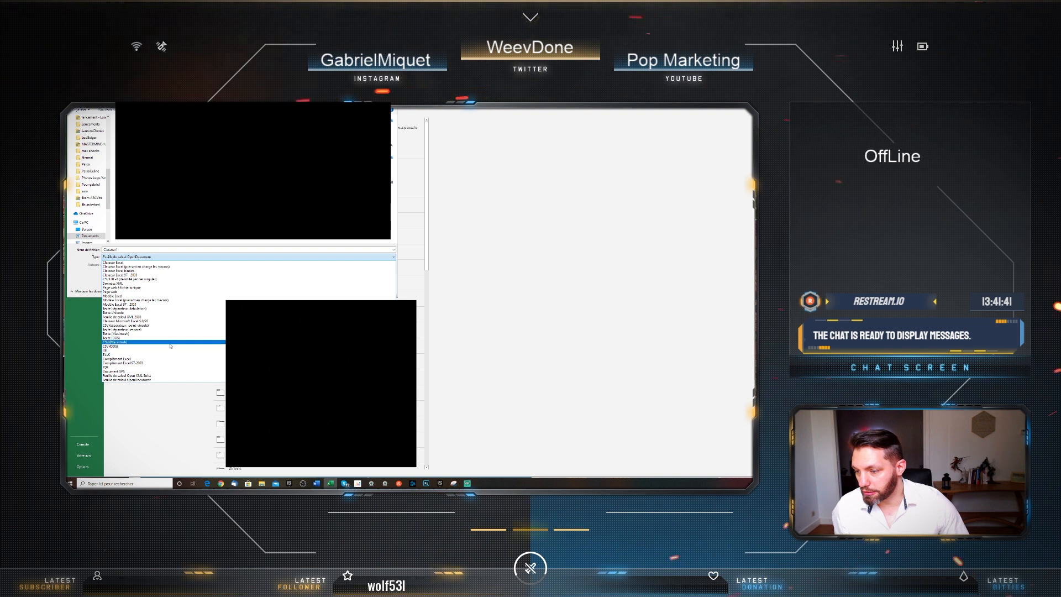
left_click(171, 342)
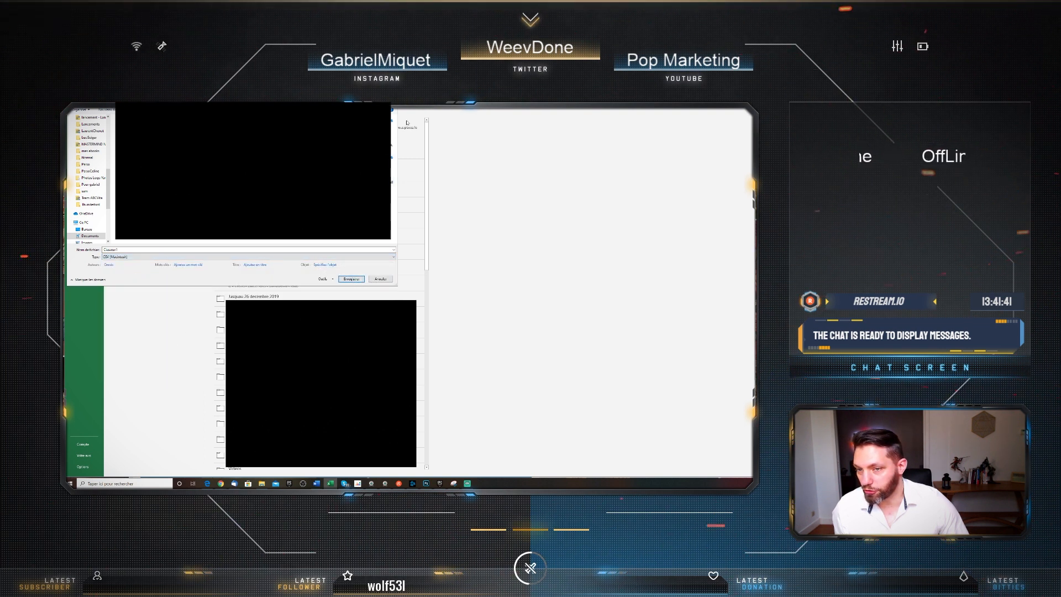
key("Return")
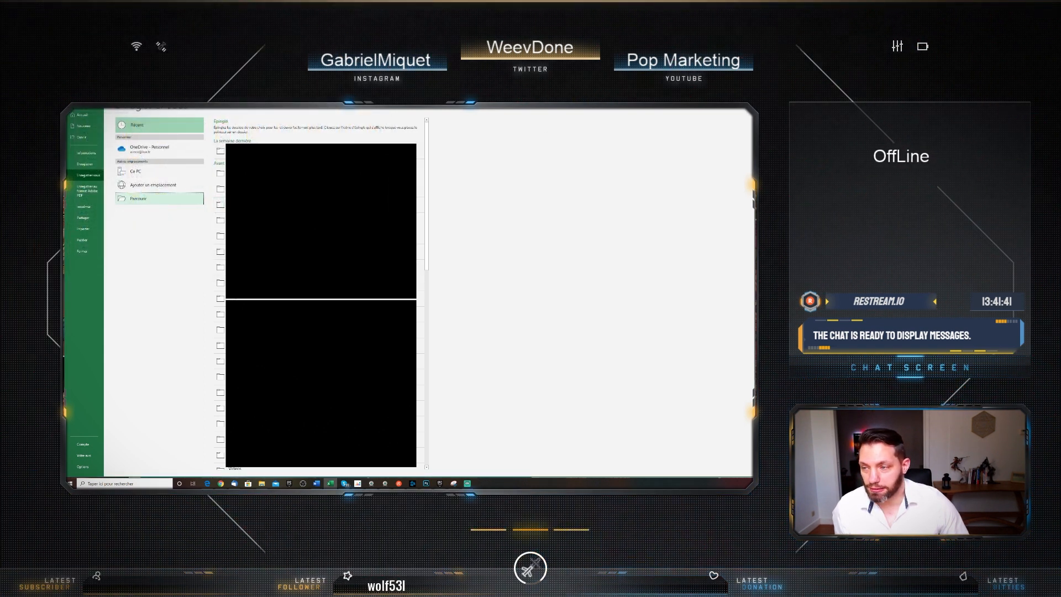
key("alt+Tab")
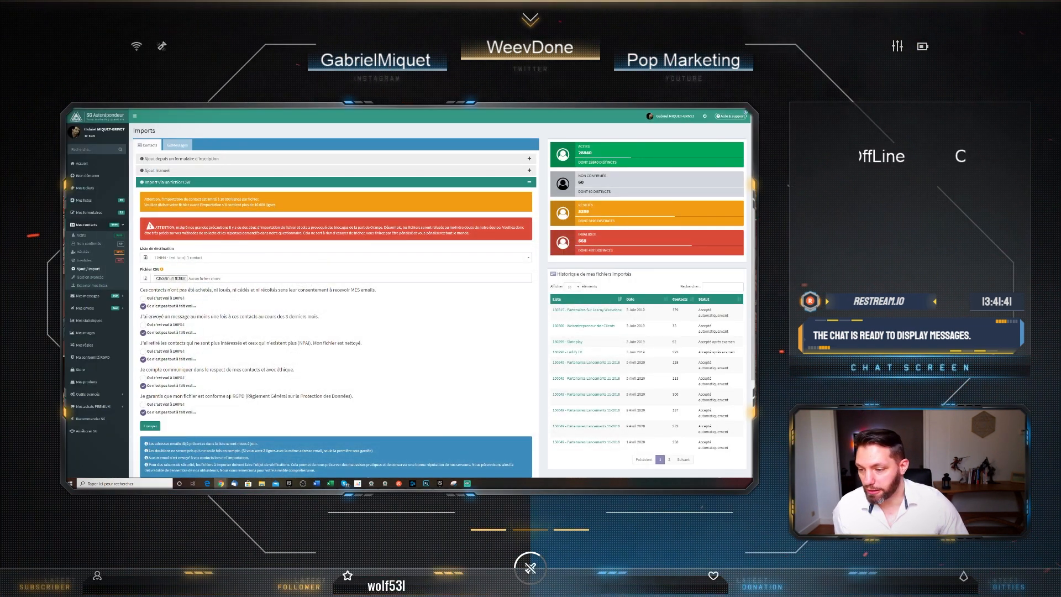
scroll(200, 268, "down", 2)
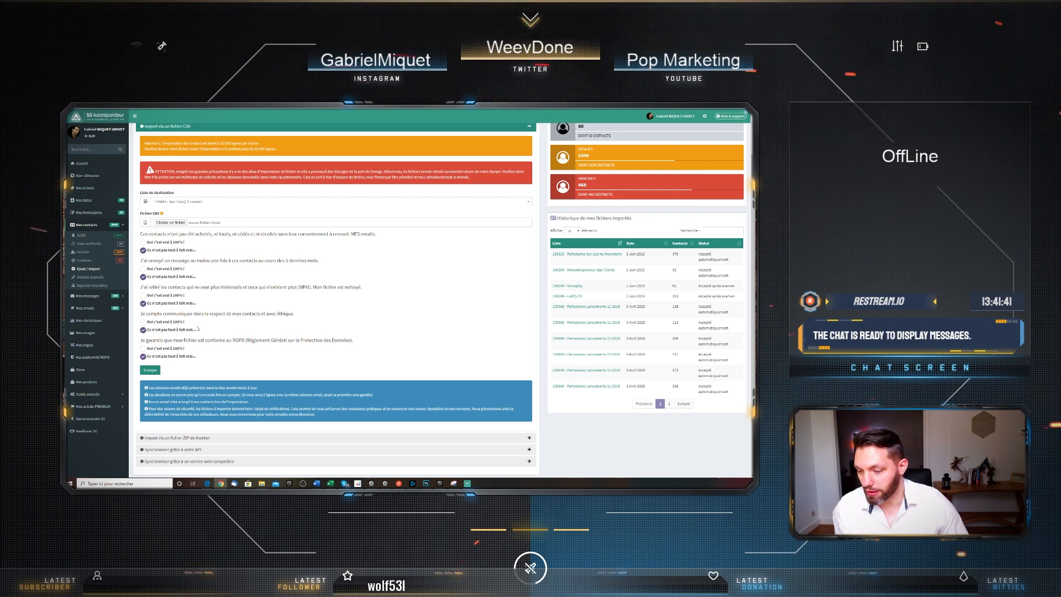
scroll(198, 327, "down", 2)
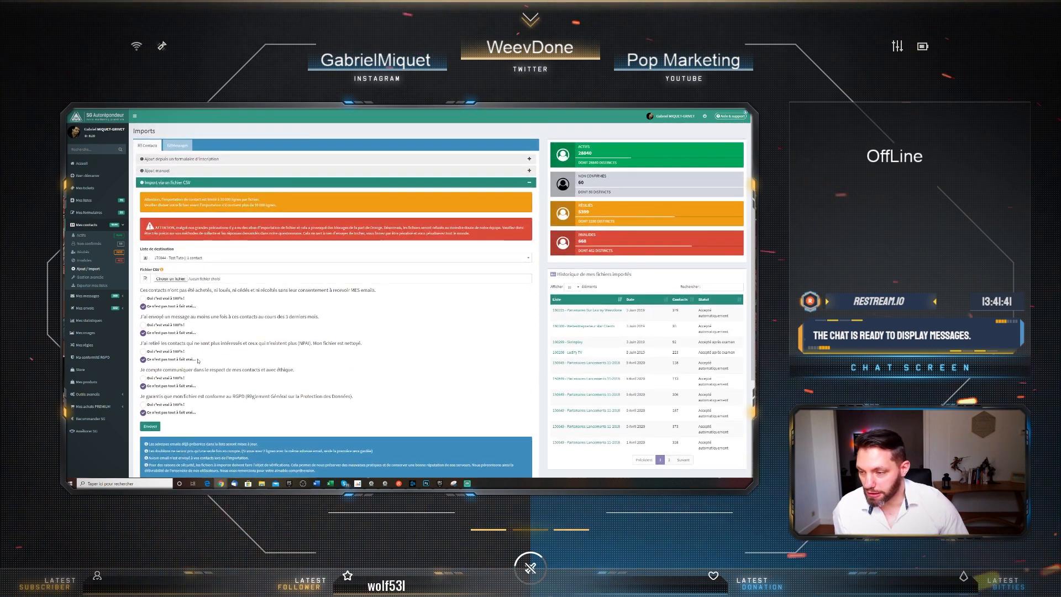
scroll(119, 220, "up", 3)
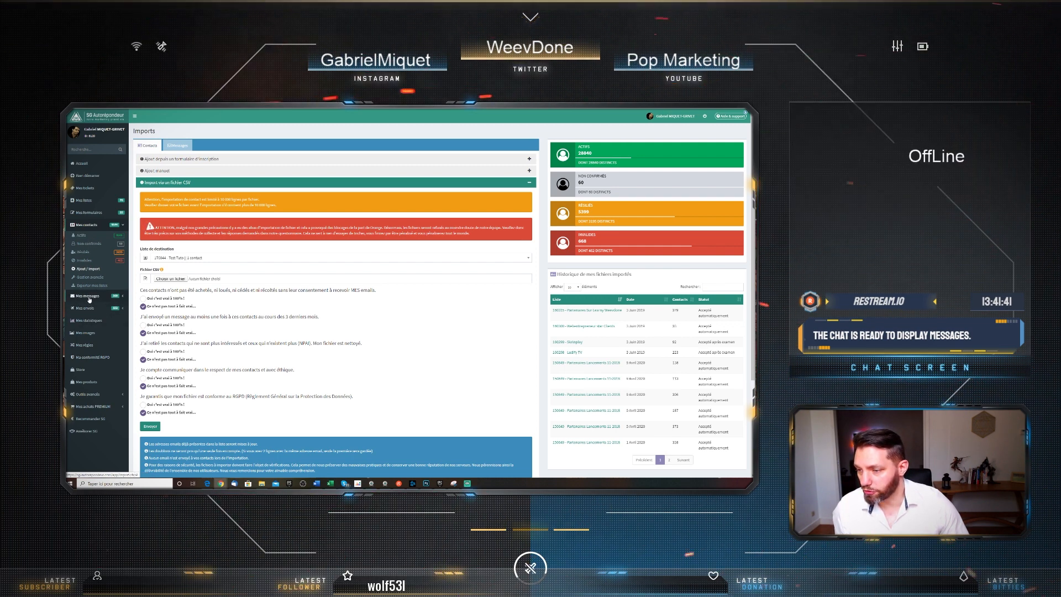
Open the test email from Mes messages > Emails, save it, and schedule a manual send
left_click(89, 298)
left_click(87, 259)
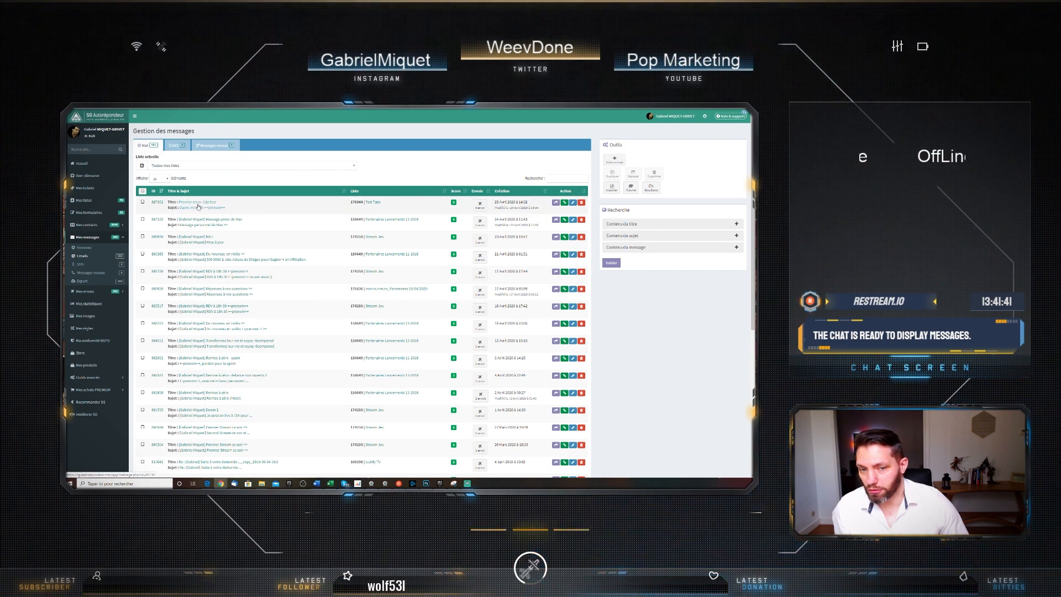
left_click(198, 204)
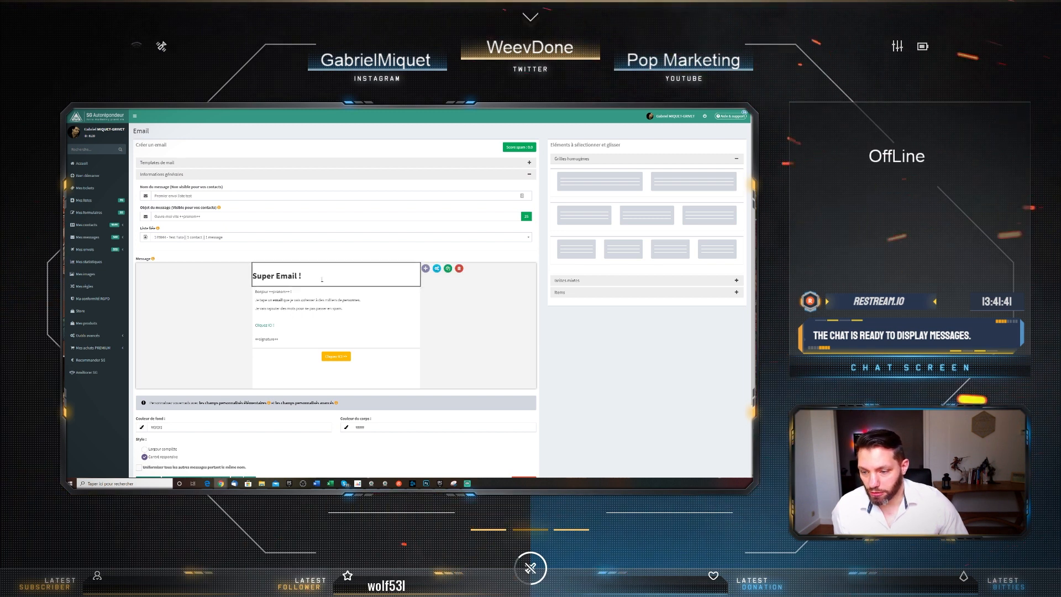
scroll(238, 406, "down", 2)
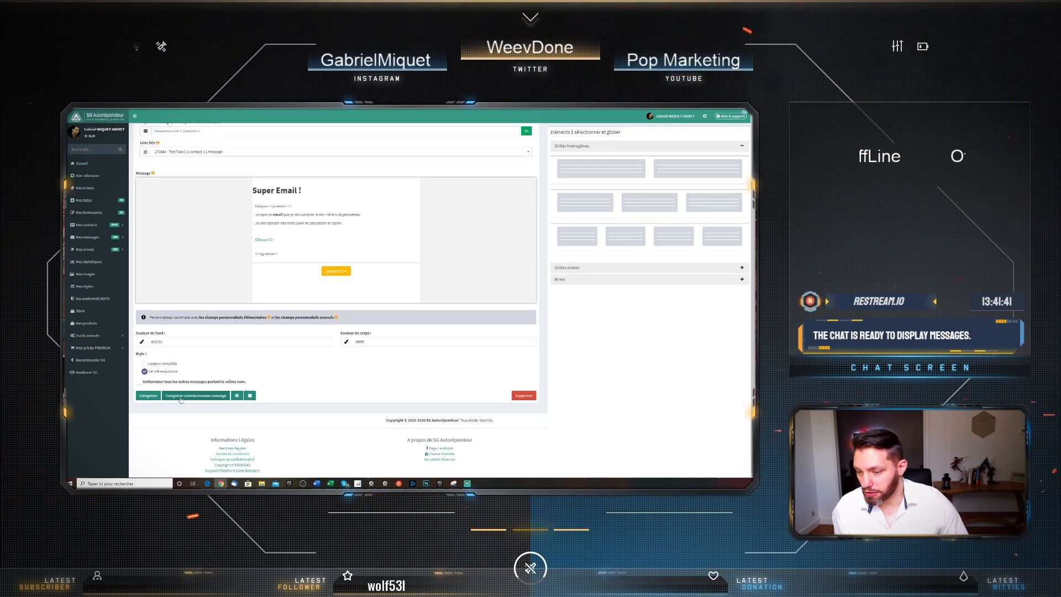
left_click(148, 395)
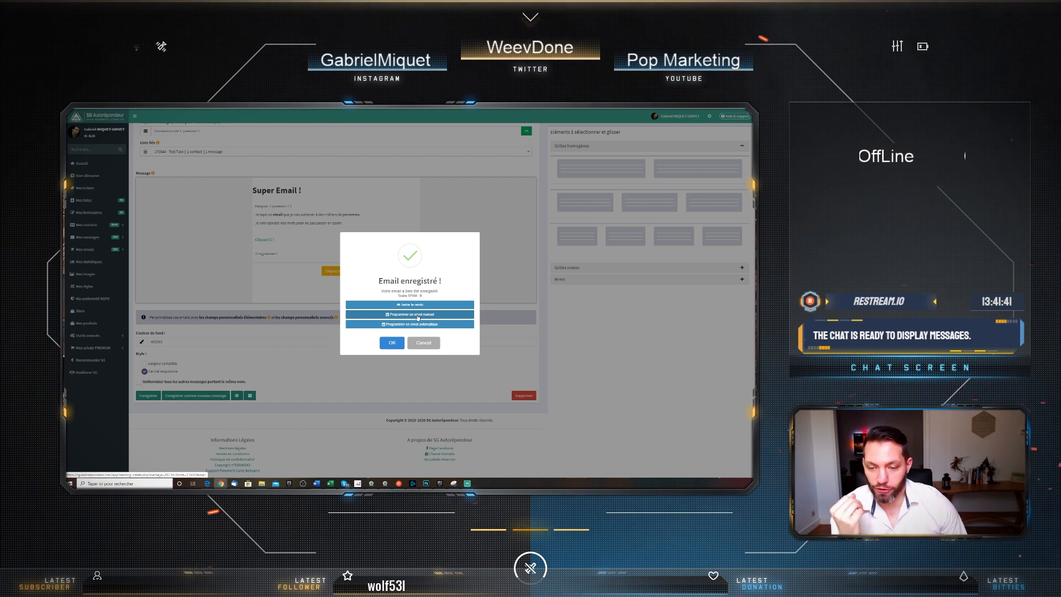
left_click(418, 315)
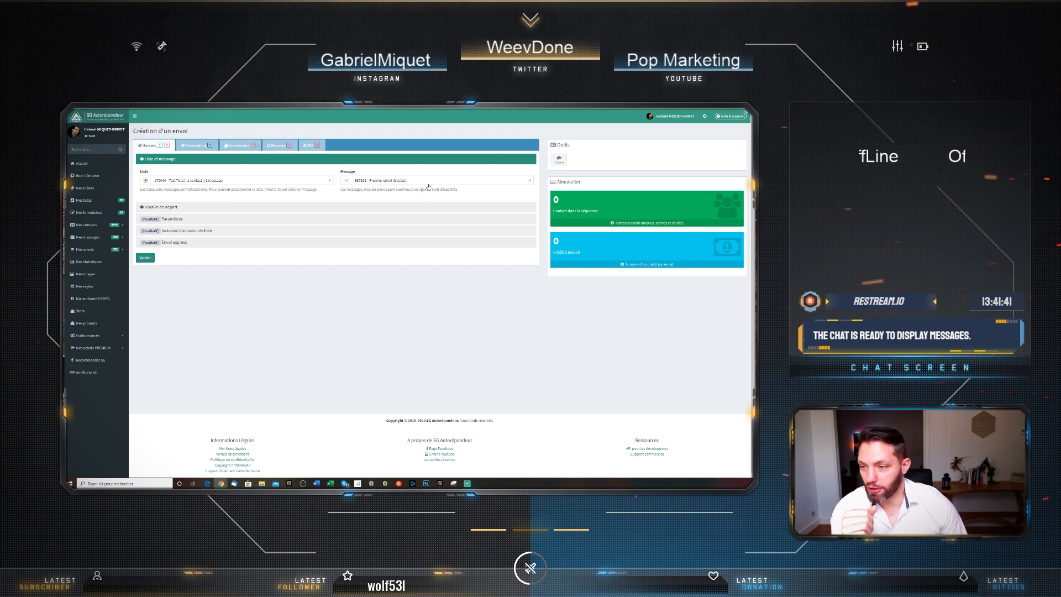
Under Horaire de départ, set Date d'envoi to 27/04/2020 and Heure d'envoi to 08h
left_click(336, 211)
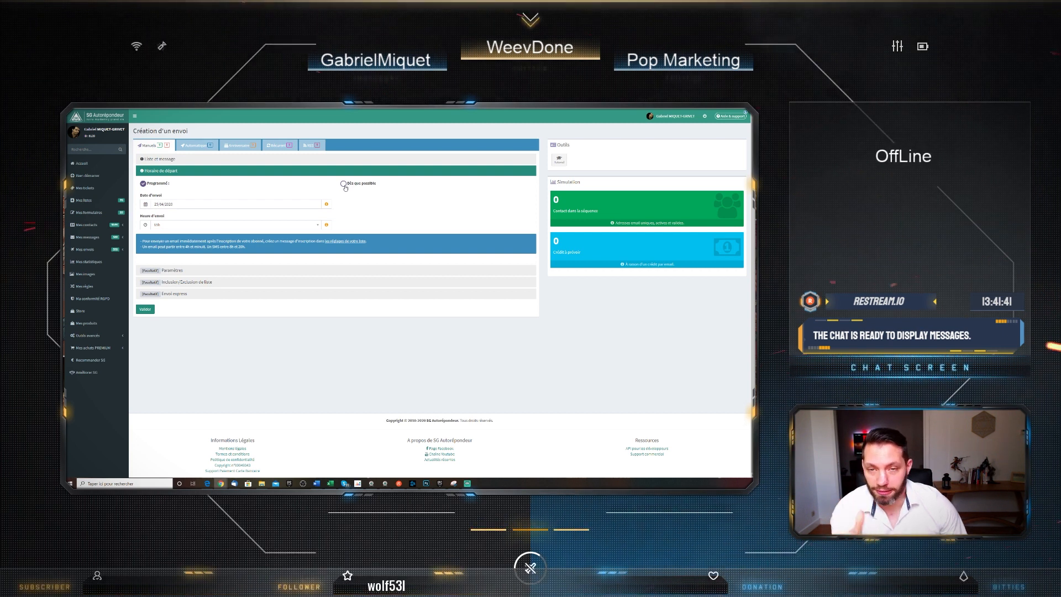
left_click(209, 206)
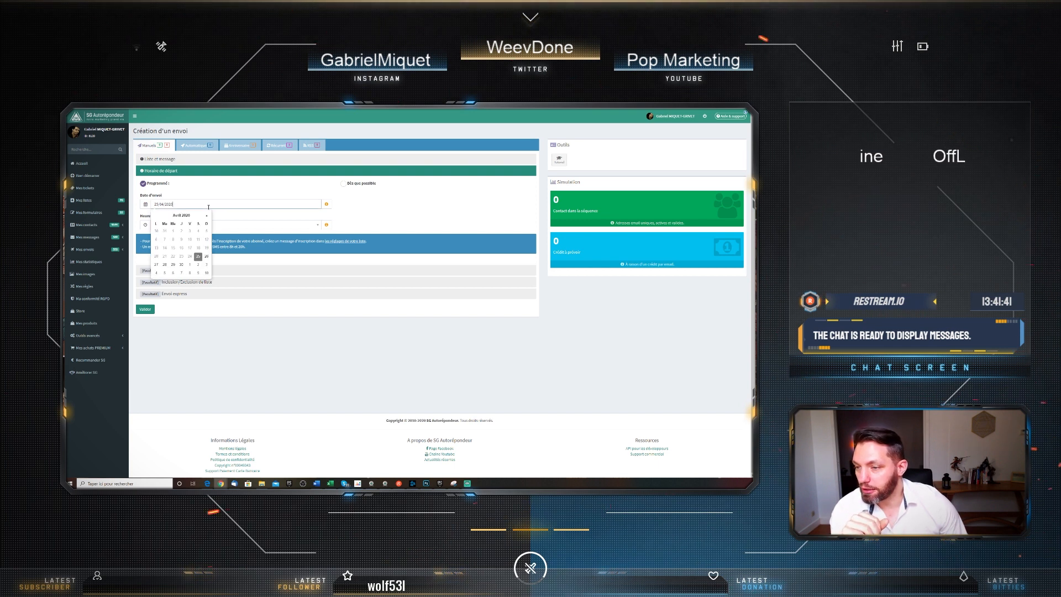
left_click(208, 257)
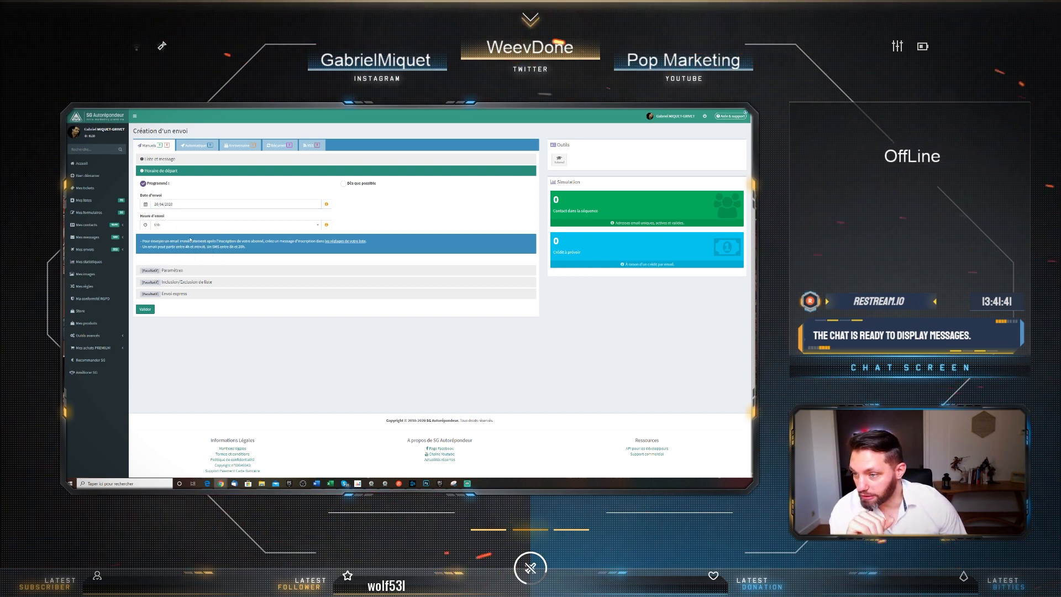
left_click(185, 227)
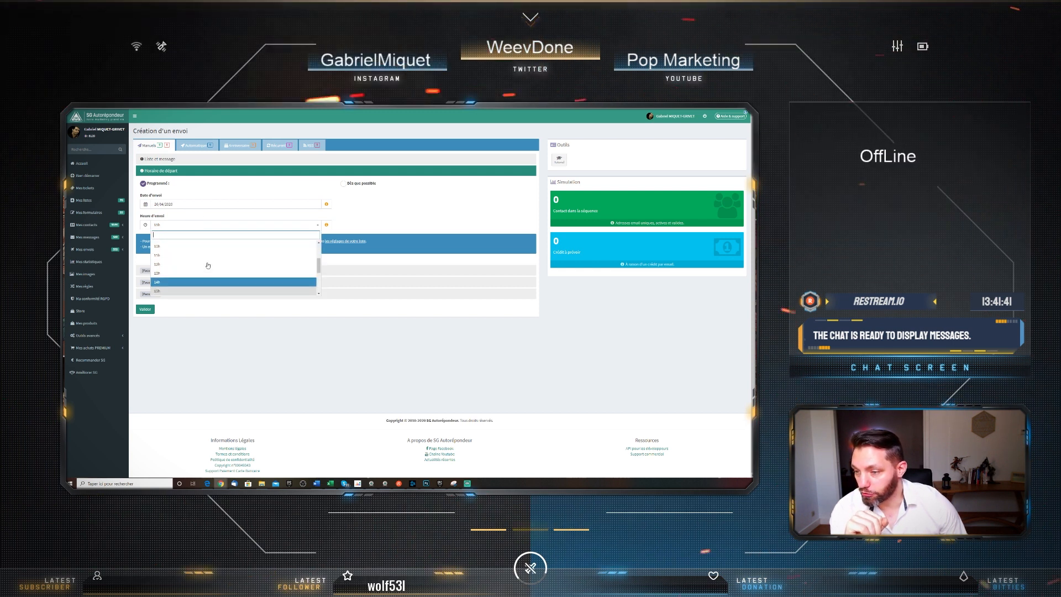
left_click(192, 205)
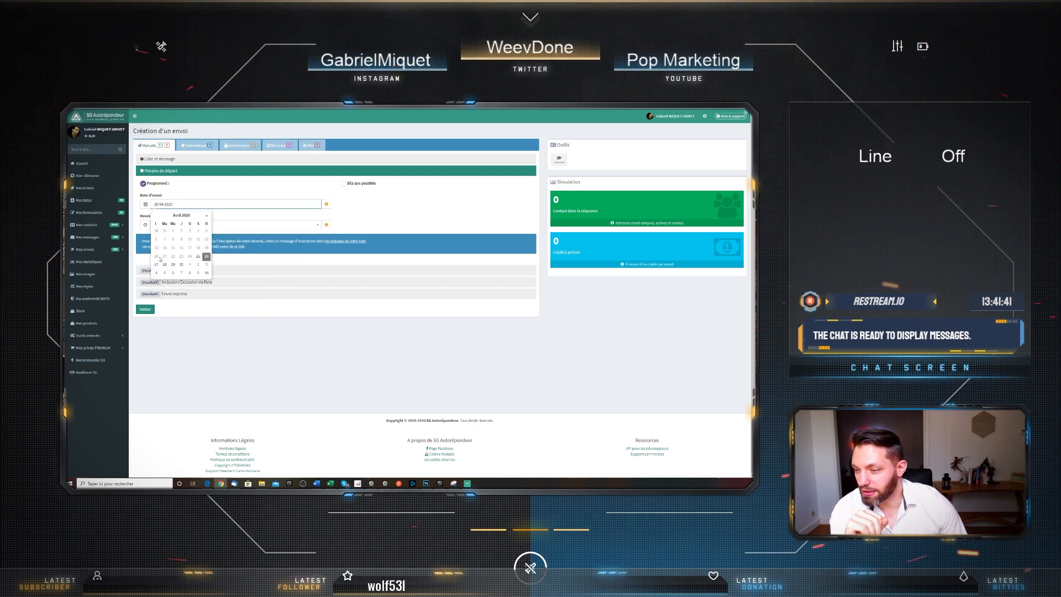
left_click(157, 265)
left_click(185, 225)
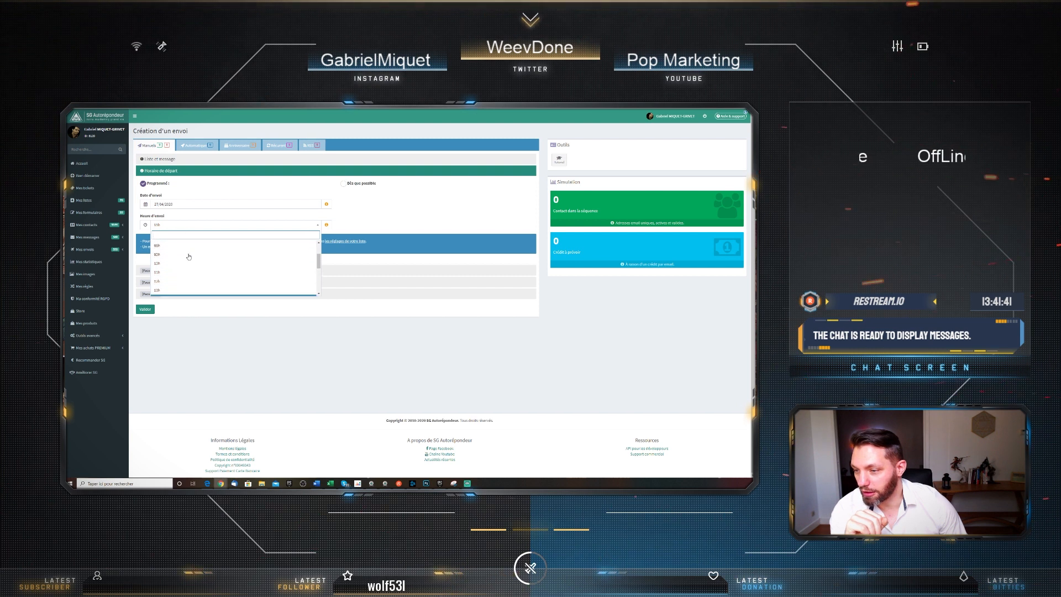
scroll(188, 257, "up", 1)
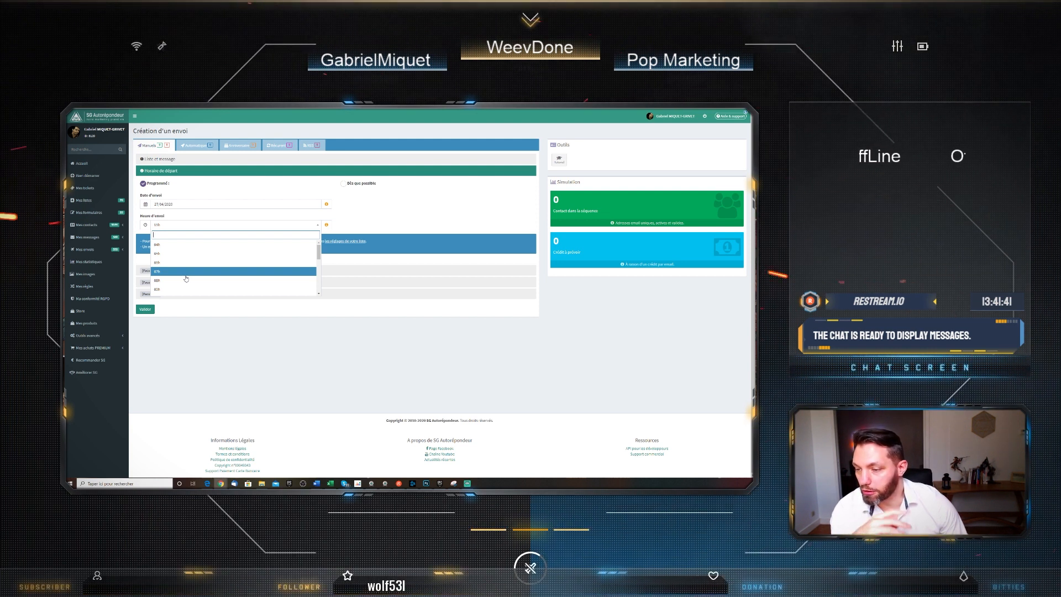
left_click(186, 280)
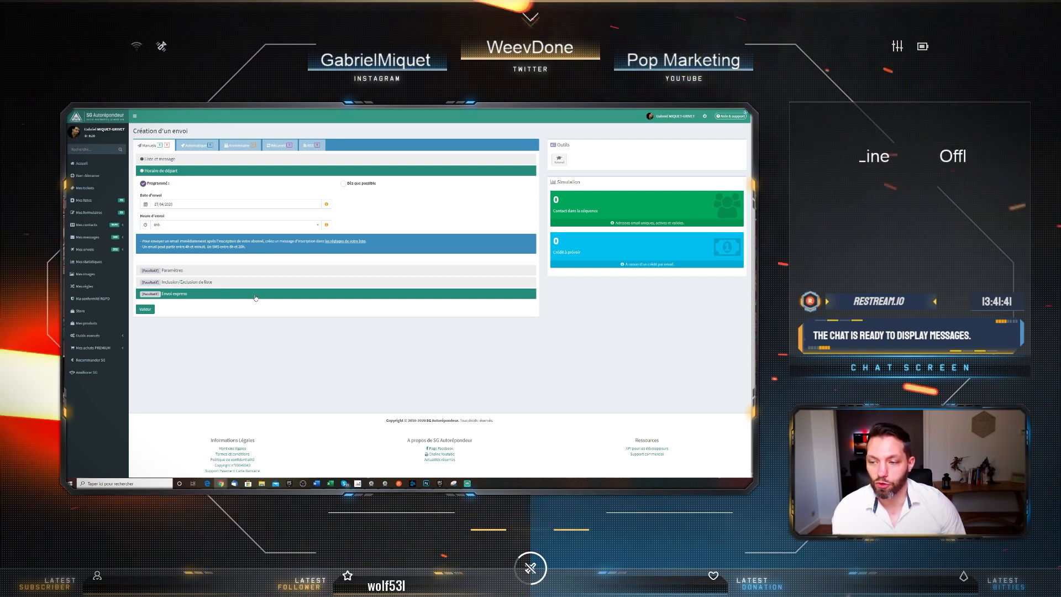
Validate and confirm the new send, then select its entry under Mes envois > Manuels
left_click(145, 310)
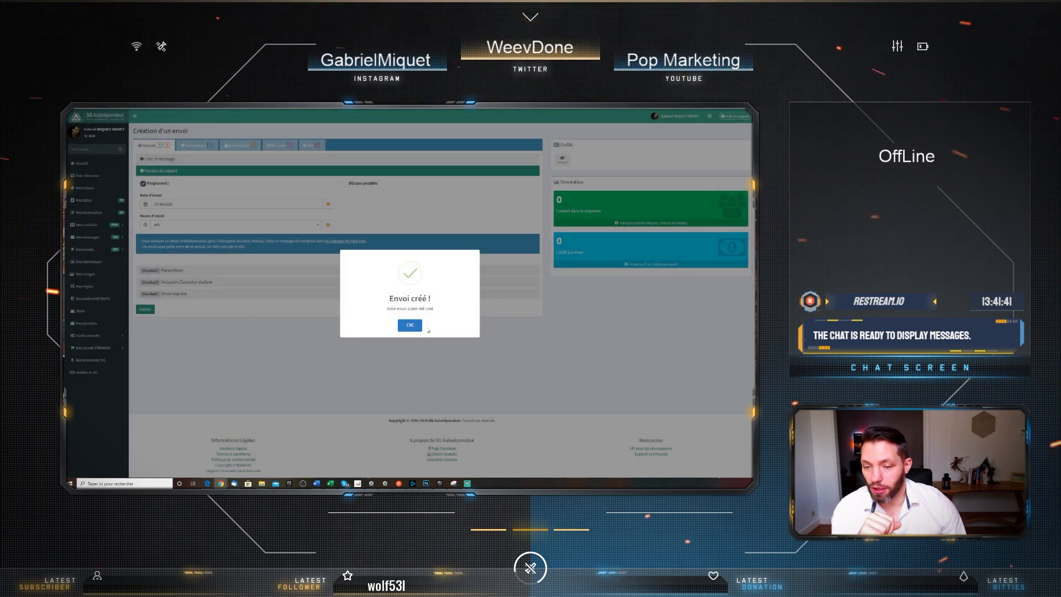
left_click(411, 325)
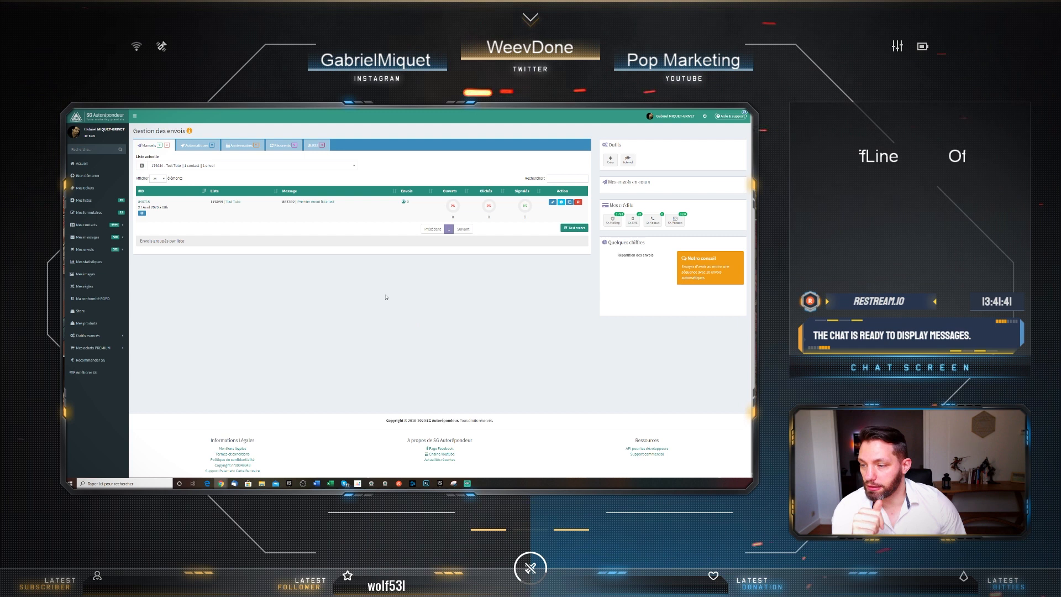
left_click(100, 253)
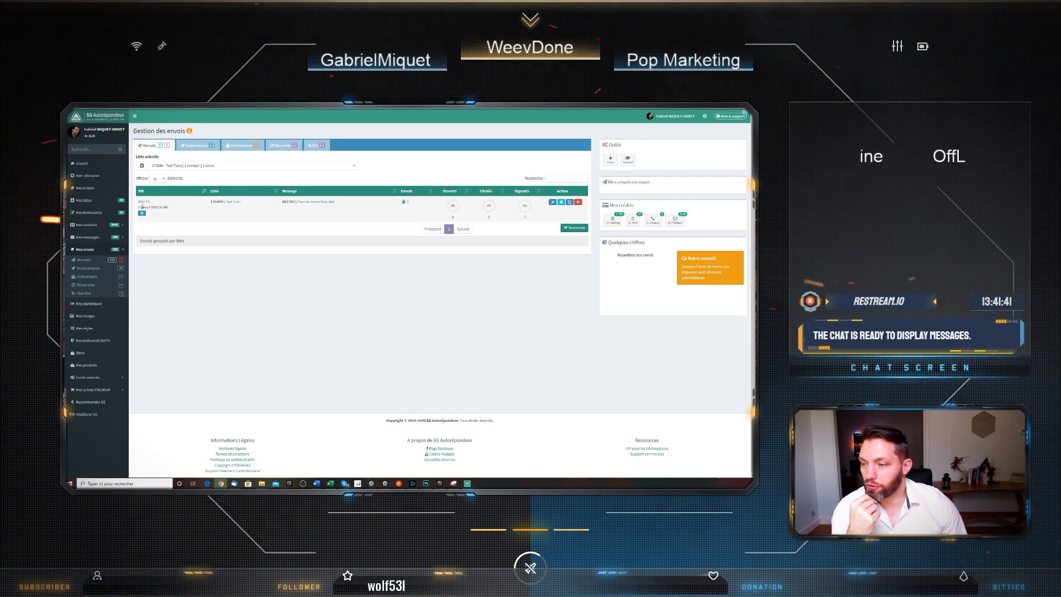
left_click(142, 215)
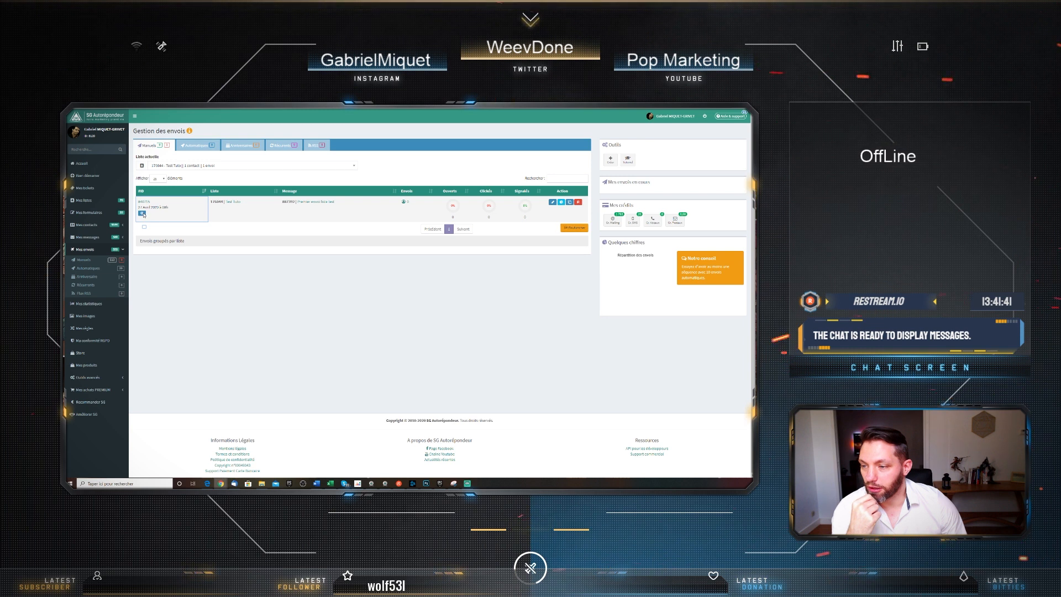
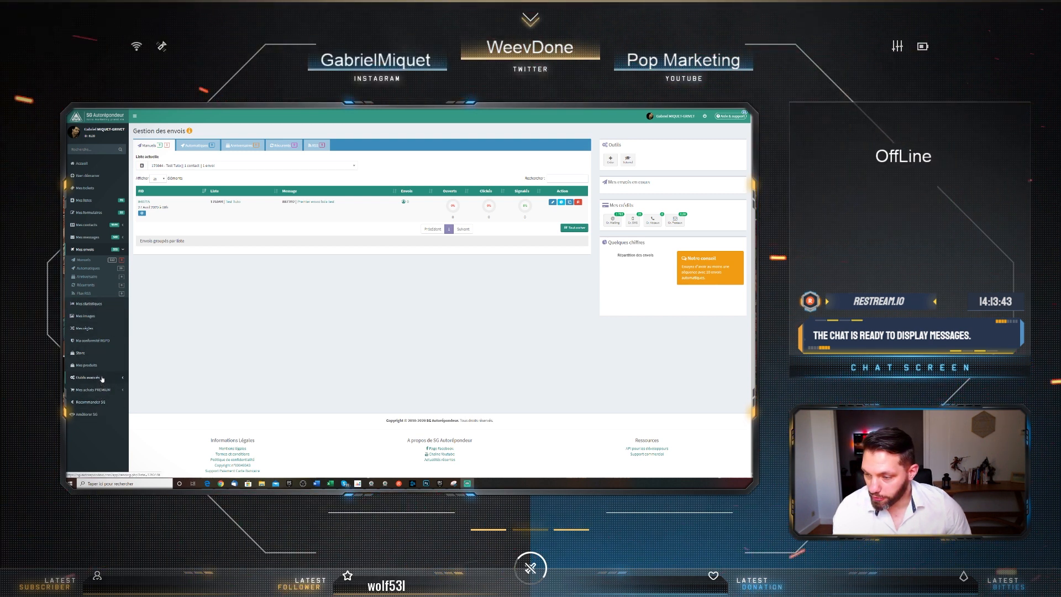
Glance at the Store catalog of campaign templates, then close it to return to Accueil
left_click(97, 353)
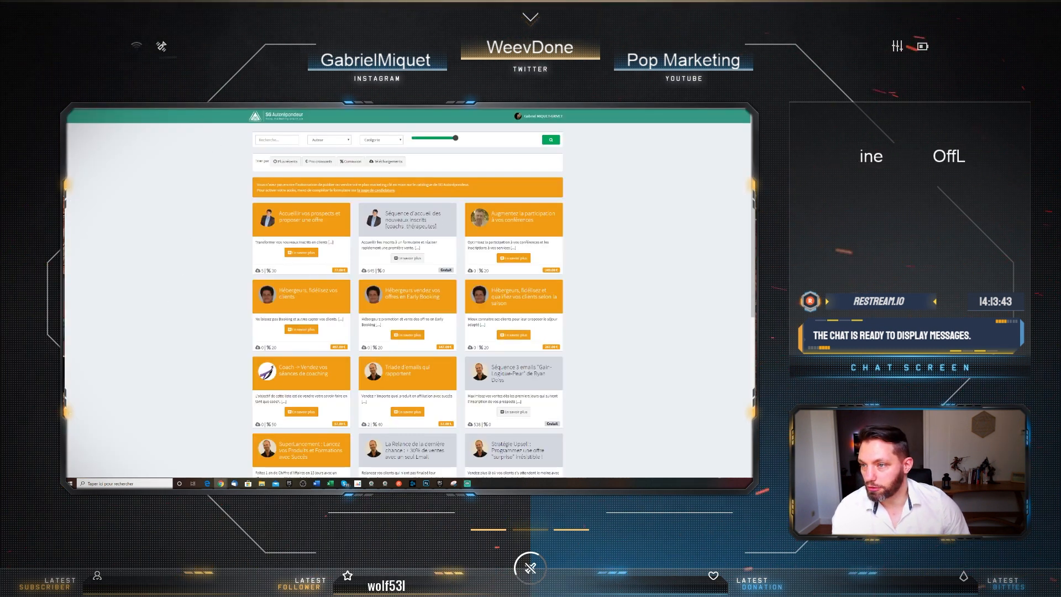
key("ctrl+w")
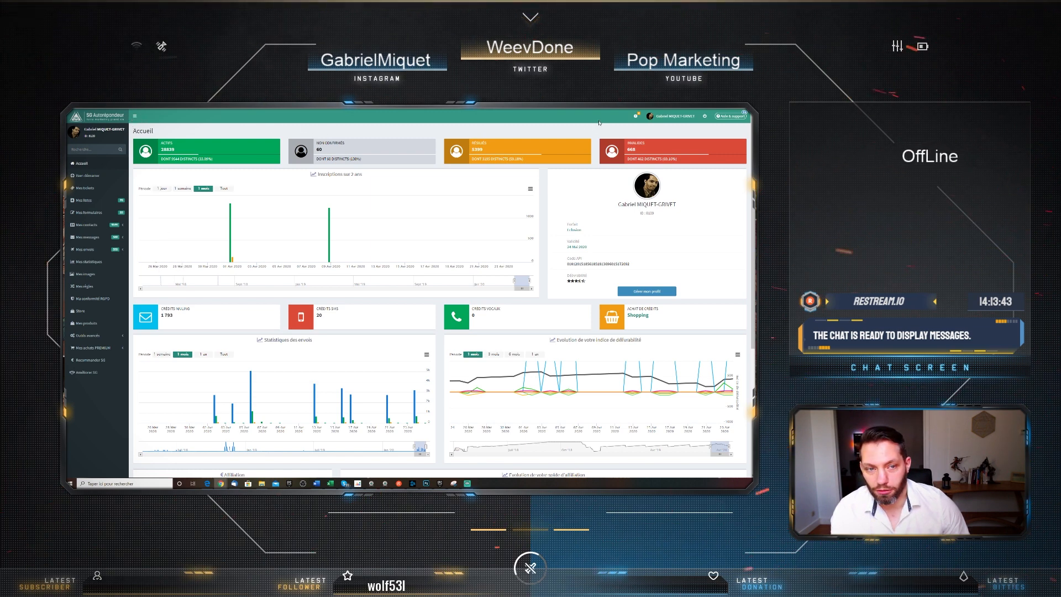
Log out, load sg-autorepondeur.com and jump to the Tarifs pricing plans section
left_click(699, 122)
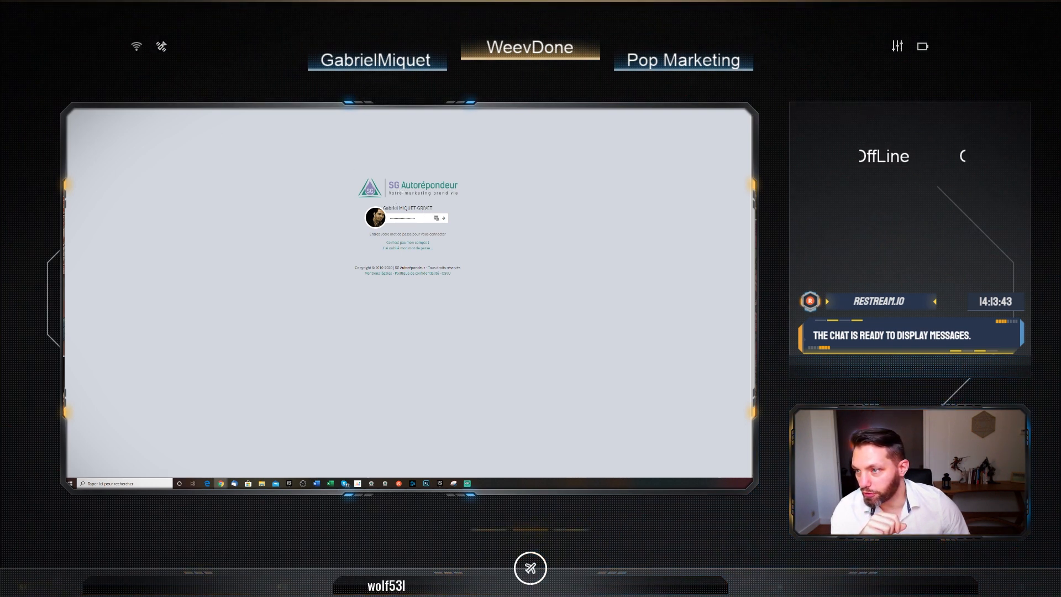
key("BackSpace")
left_click(227, 117)
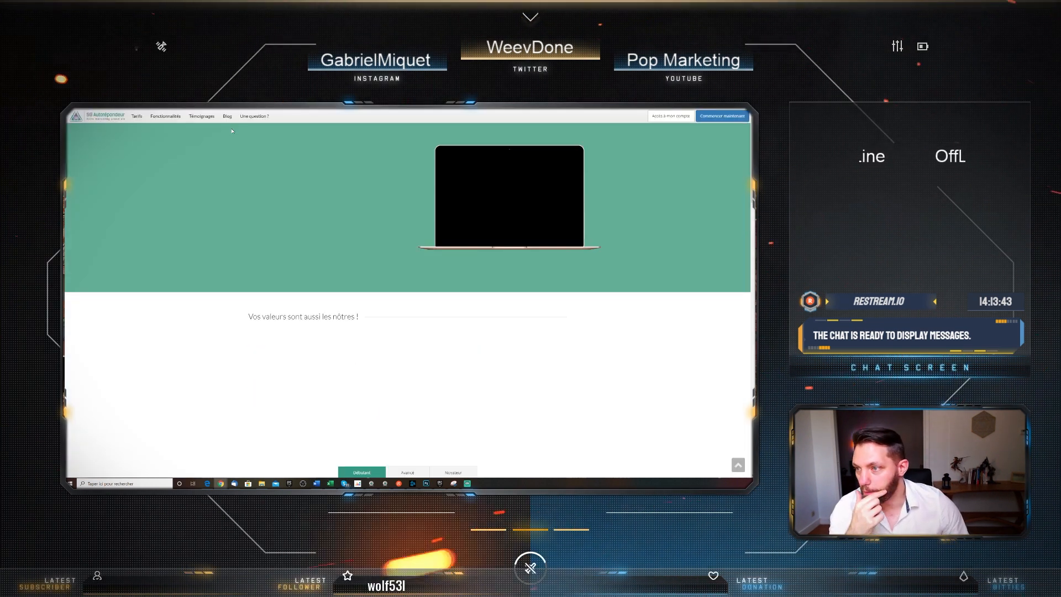
left_click(137, 116)
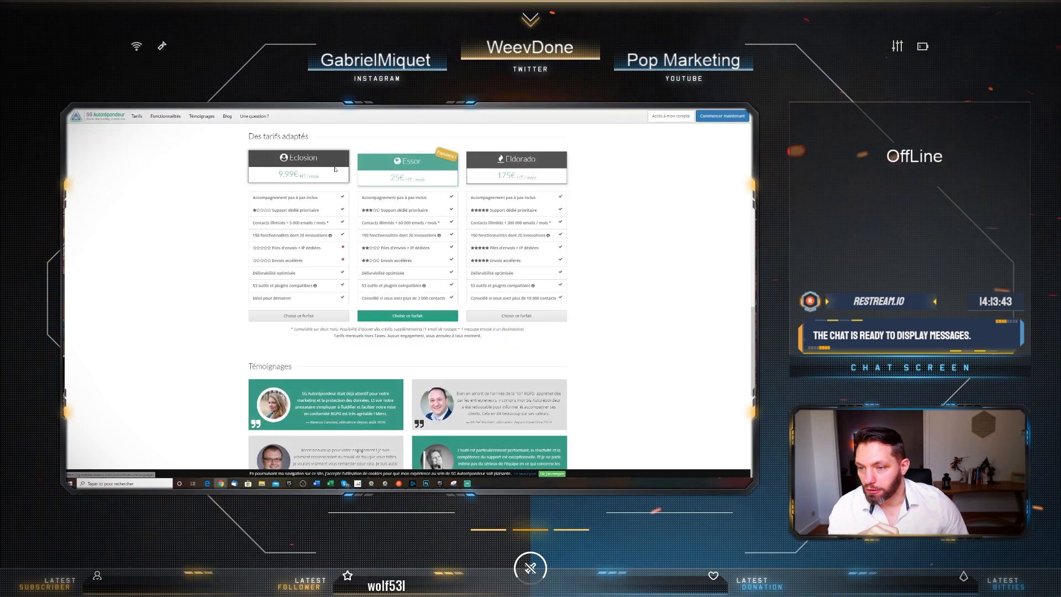